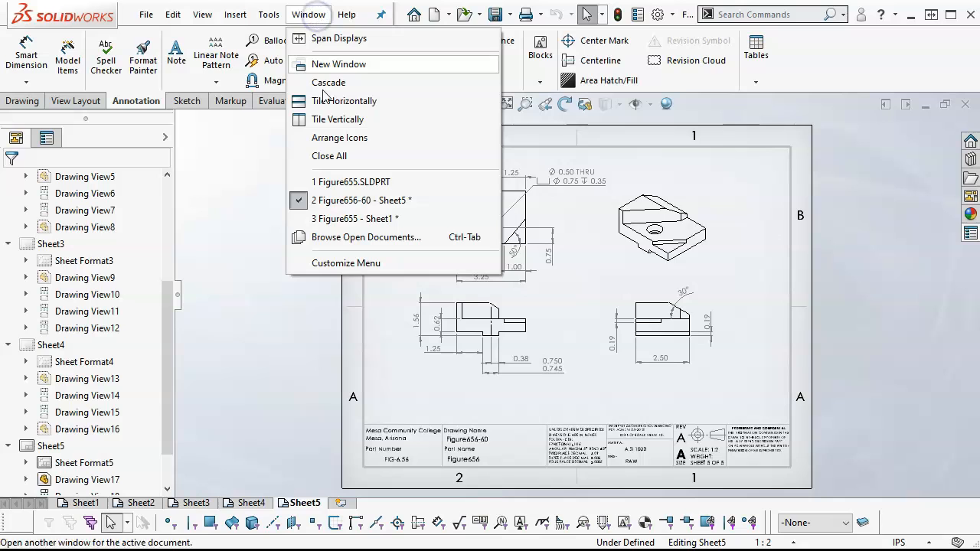
- Switch to the Figure655 drawing and copy its Sheet1
left_click(331, 187)
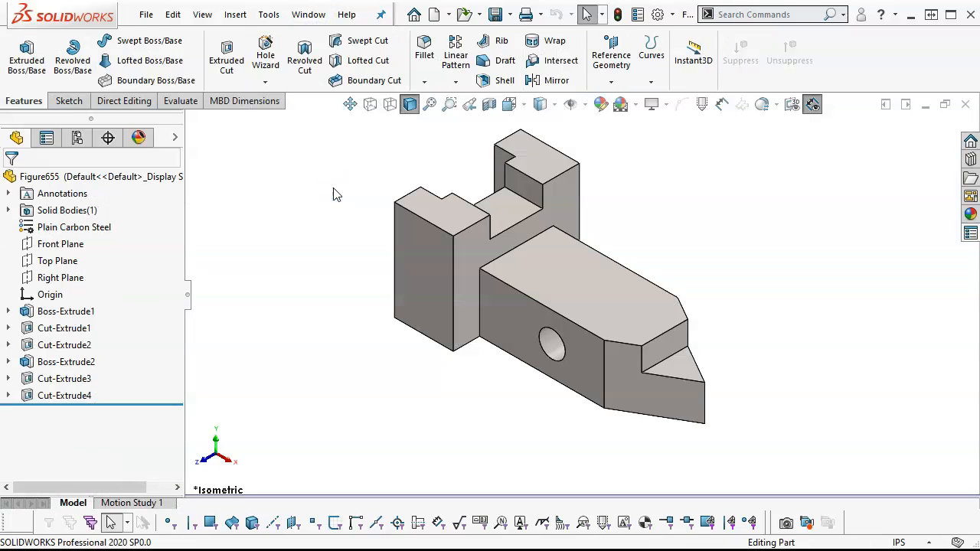
left_click(308, 13)
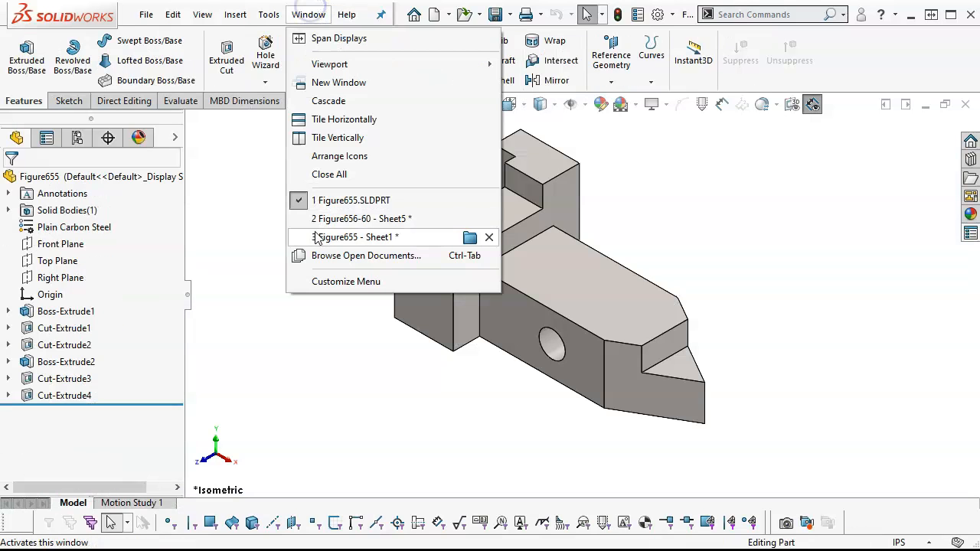
left_click(389, 237)
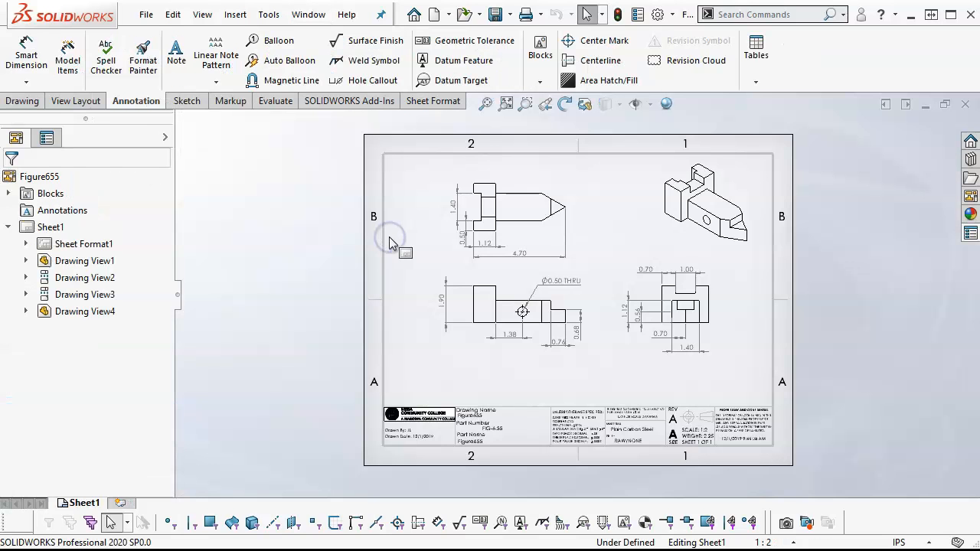
left_click(57, 229)
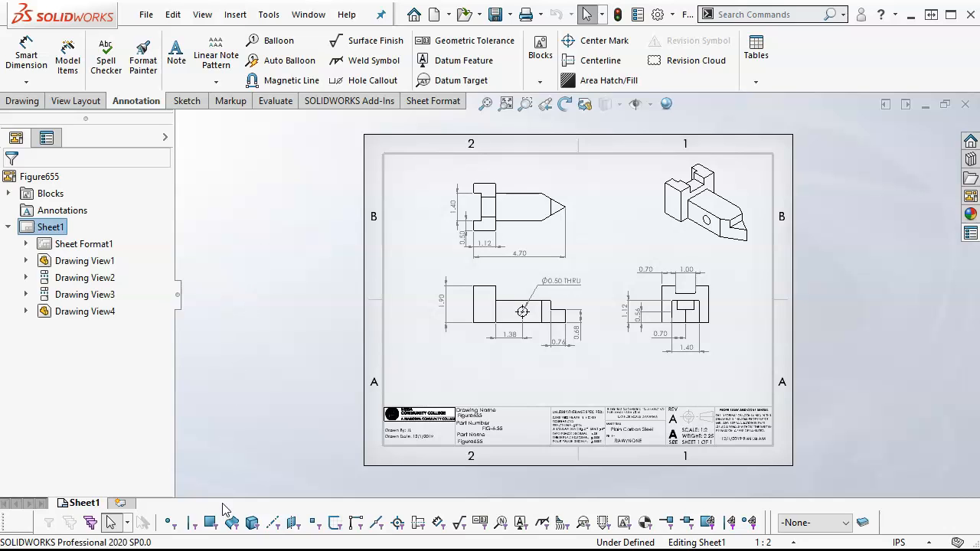
- Return to the Figure656-60 drawing and paste the copied sheet after the selected Sheet5
left_click(308, 14)
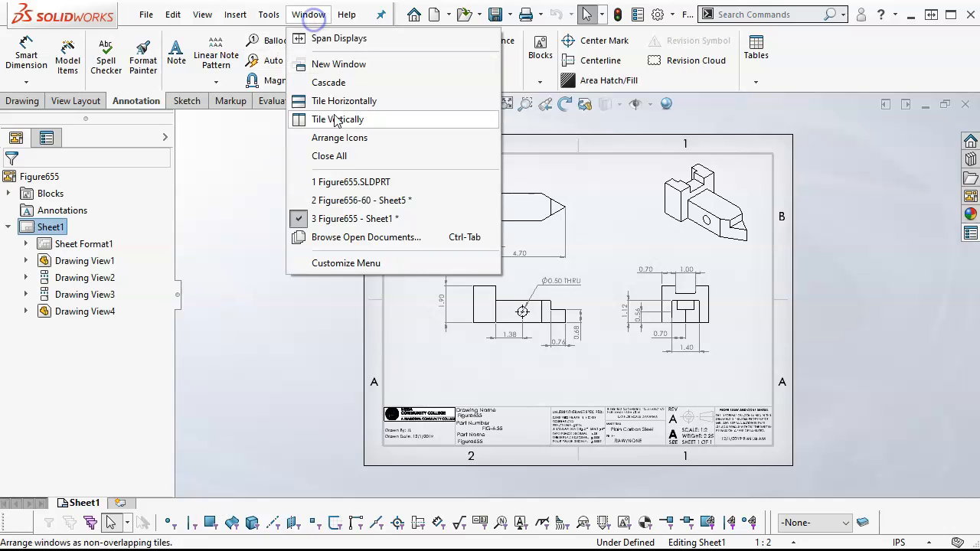
left_click(350, 201)
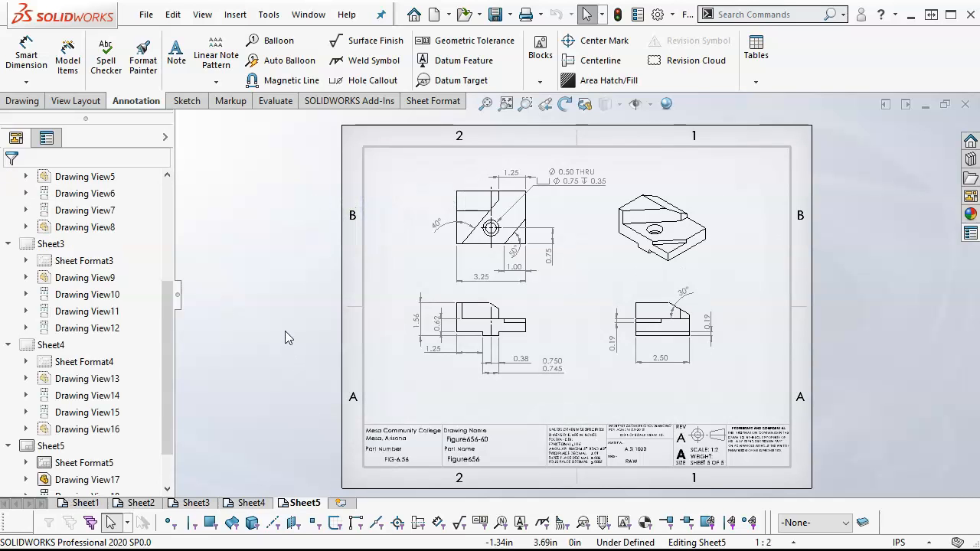
right_click(365, 508)
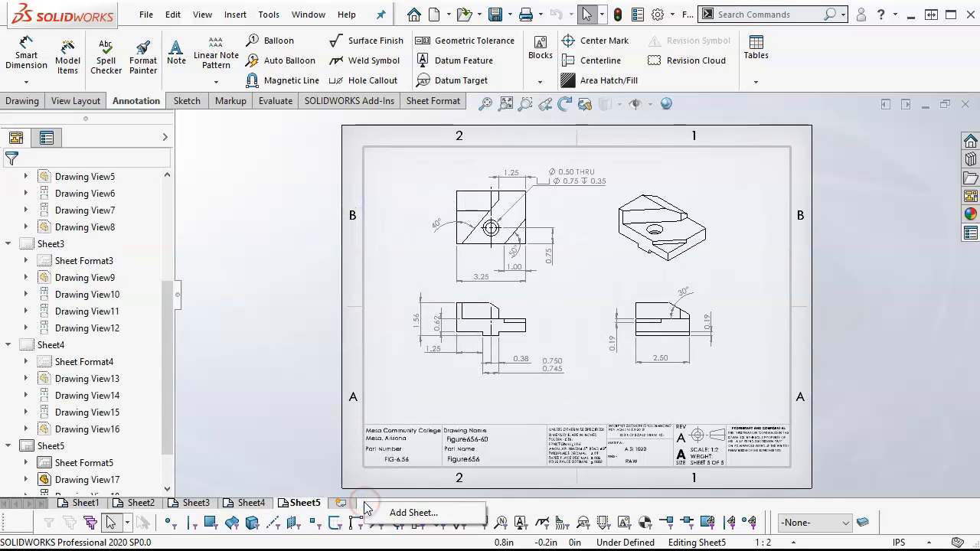
left_click(274, 416)
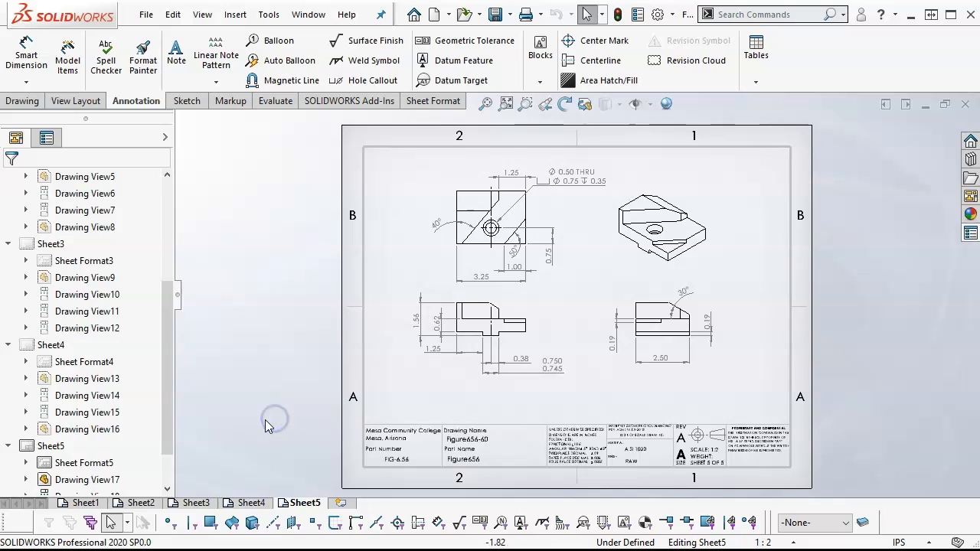
left_click(169, 334)
left_click_drag(169, 335, 175, 400)
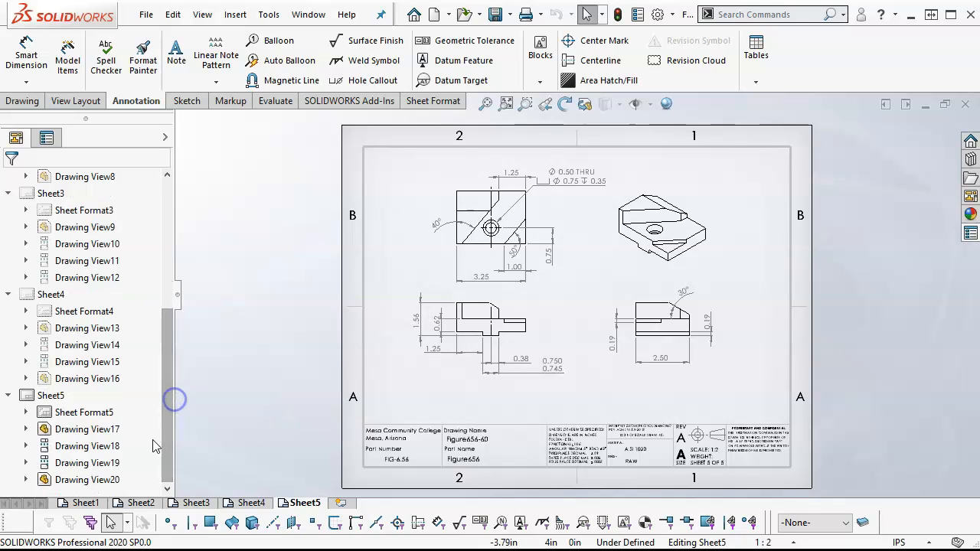
right_click(146, 443)
left_click(153, 354)
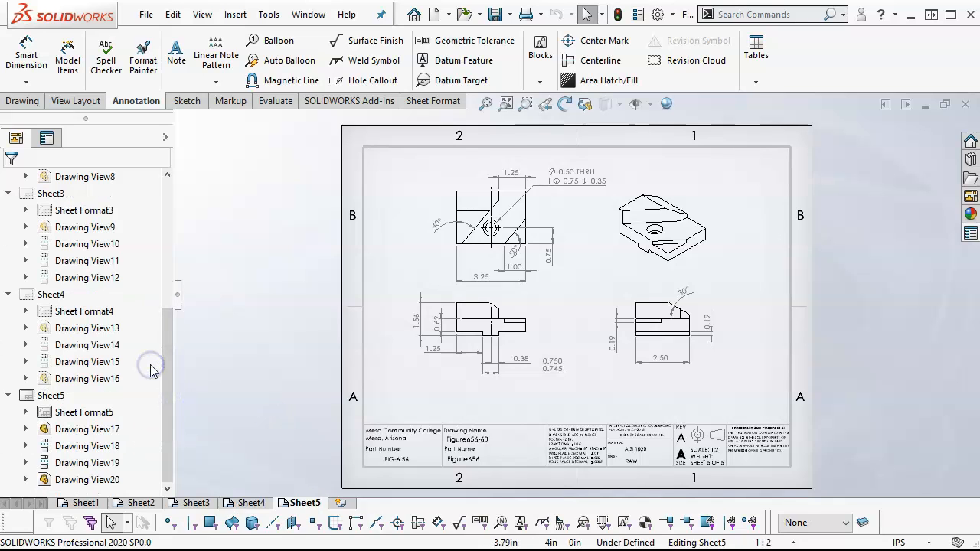
key("ctrl+v")
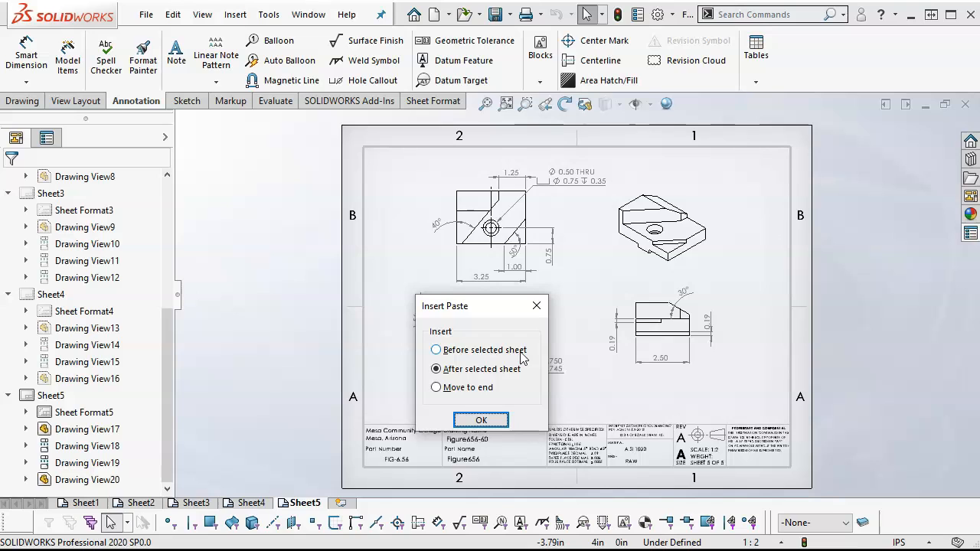
left_click(481, 426)
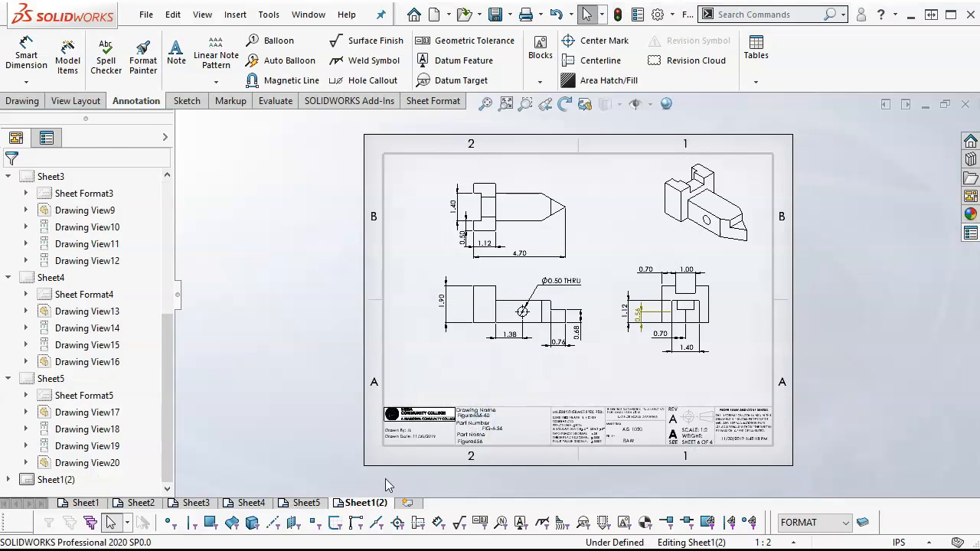
- Rename the pasted sheet as Sheet0 in its sheet properties and apply the change
left_click(369, 504)
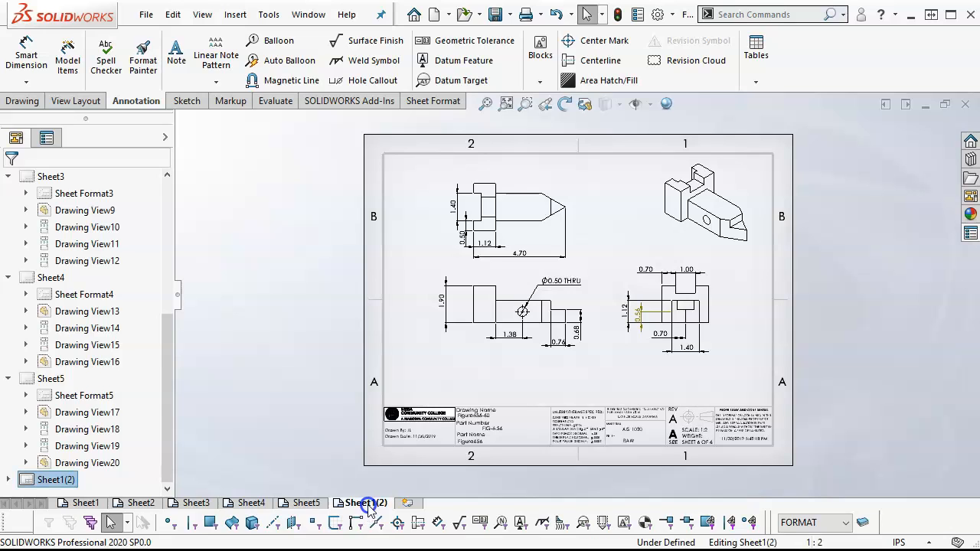
right_click(370, 507)
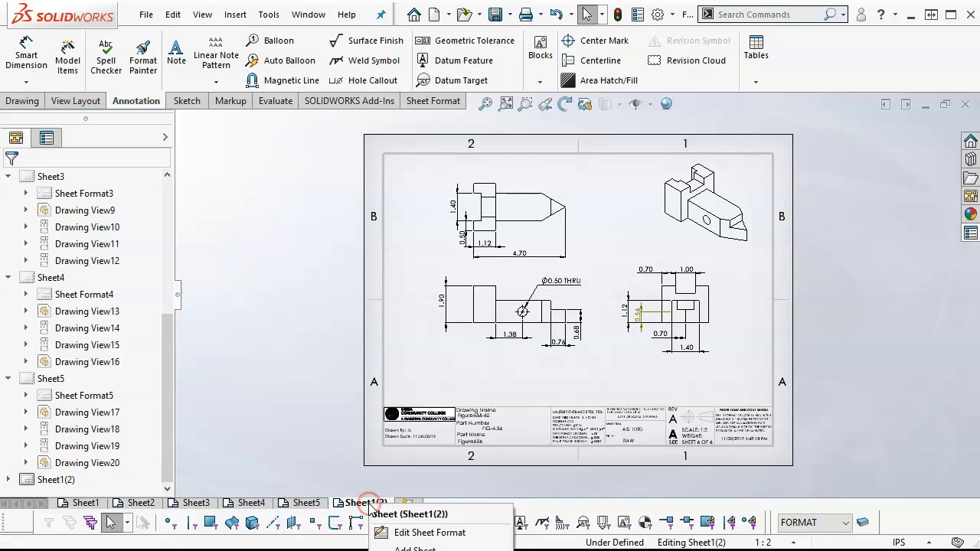
left_click(418, 550)
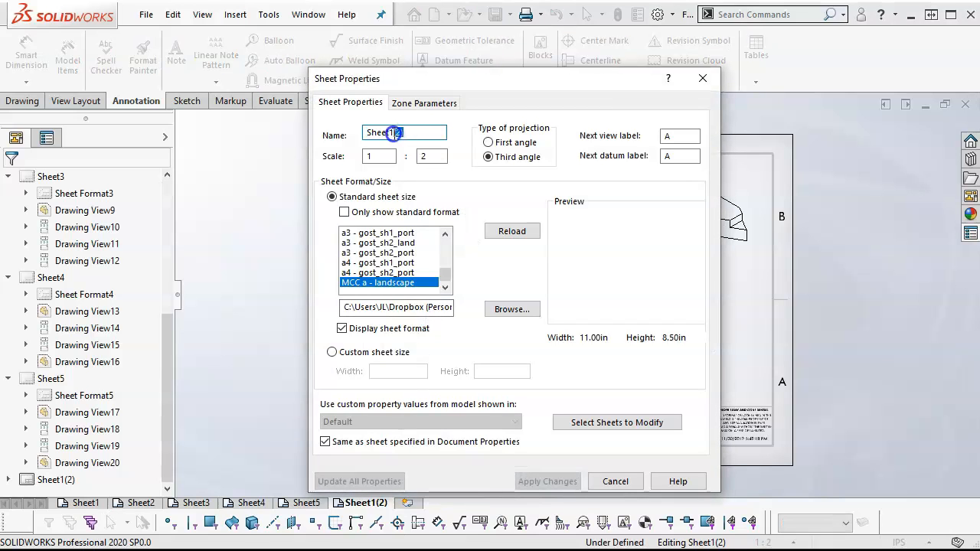
type("0")
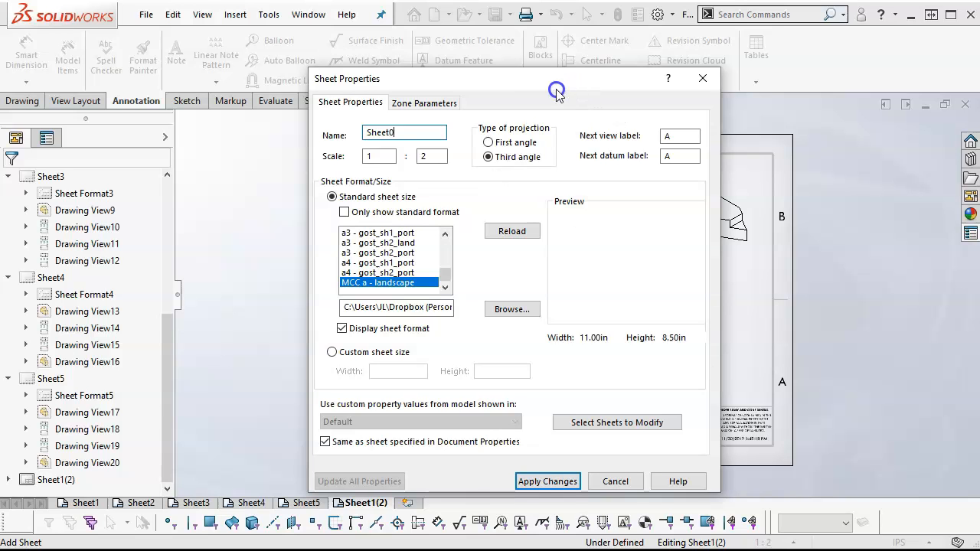
left_click_drag(562, 89, 475, 82)
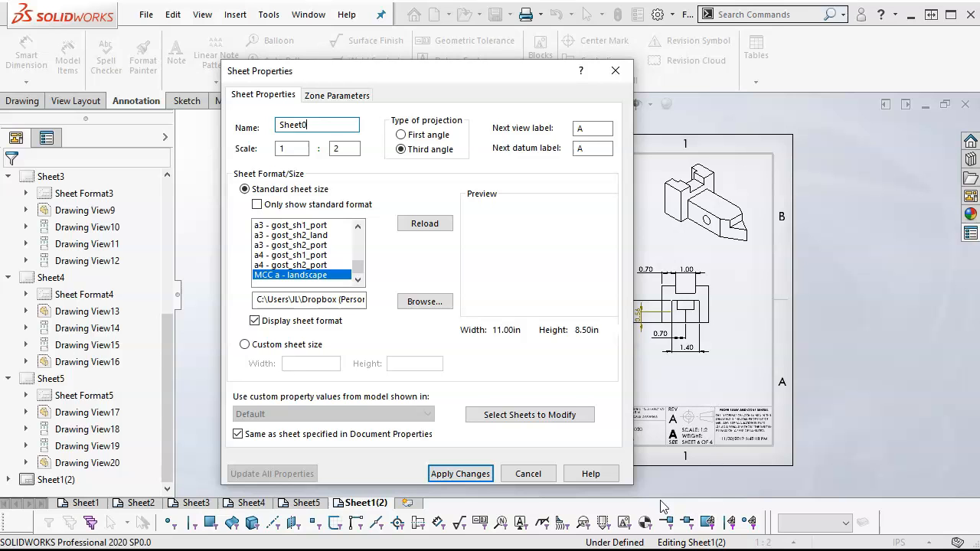
left_click(462, 473)
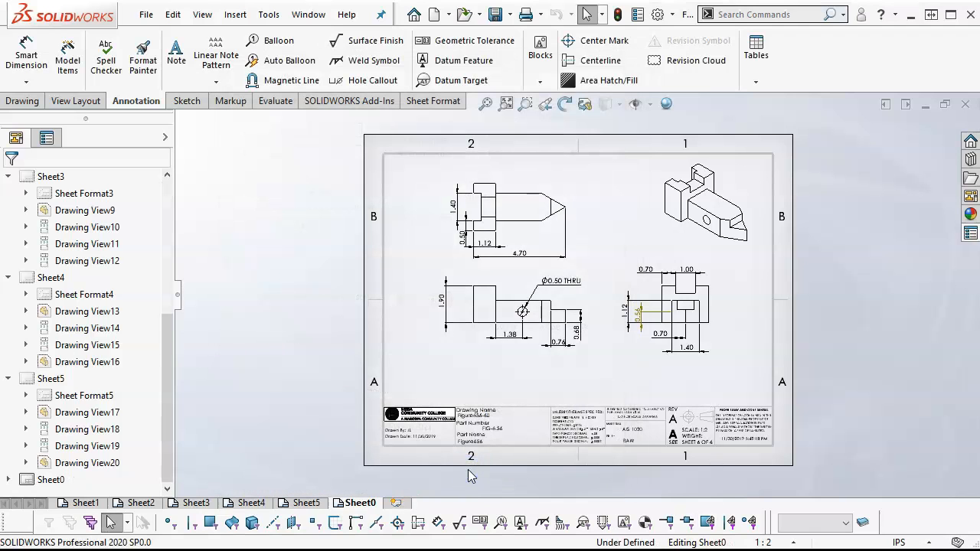
- Move Sheet0 ahead of Sheet1 in the drawing's sheet order and inspect its views
left_click(79, 505)
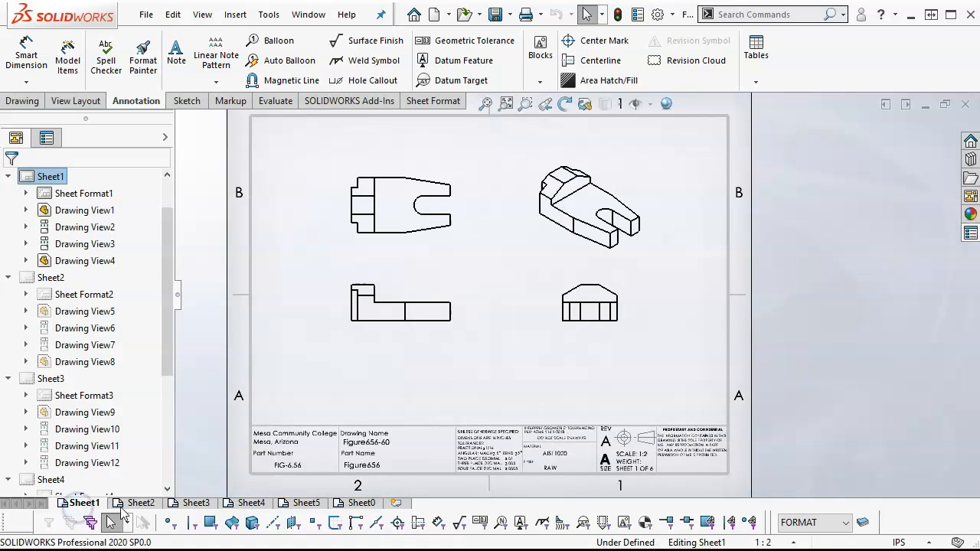
mouse_move(346, 506)
left_mouse_down()
mouse_move(125, 497)
mouse_move(71, 507)
left_mouse_up()
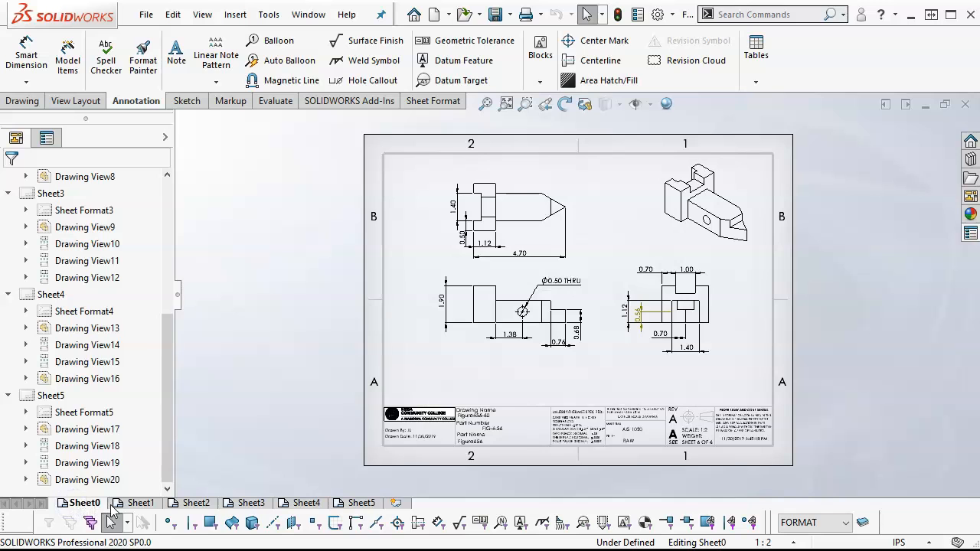
mouse_move(130, 513)
scroll(535, 352, "down", 4)
scroll(556, 316, "up", 1)
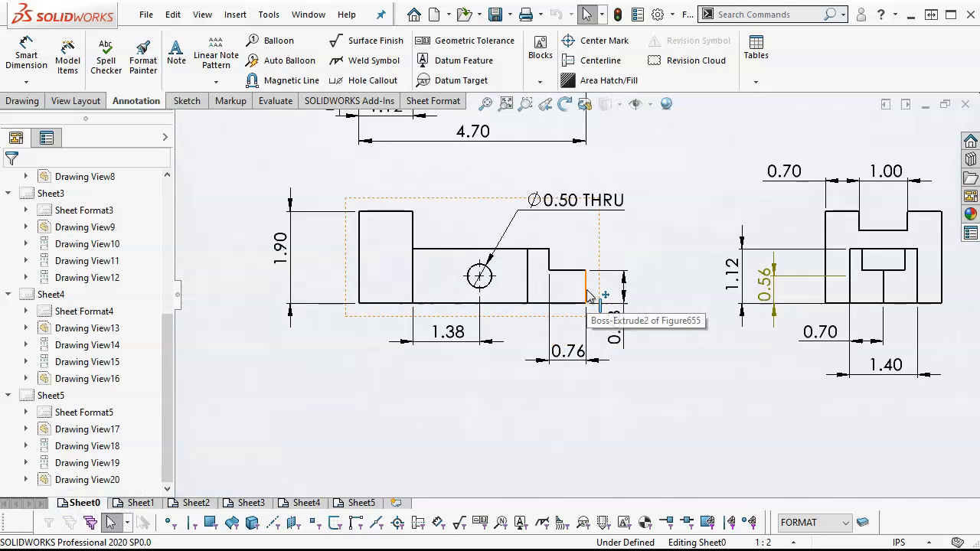
scroll(588, 316, "up", 3)
scroll(605, 307, "down", 2)
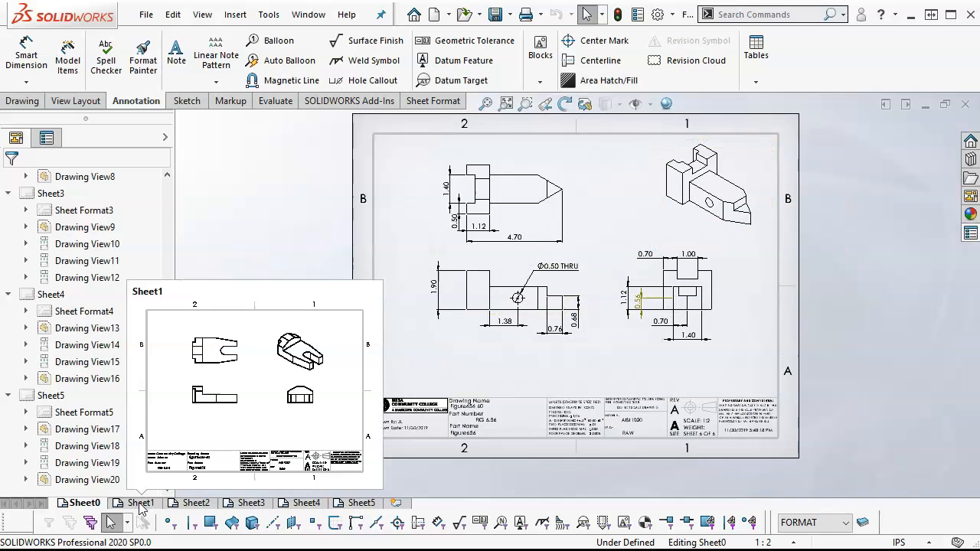
- Apply the MCC a - landscape sheet format to Sheet1 through Sheet5 from Sheet1's properties
left_click(140, 504)
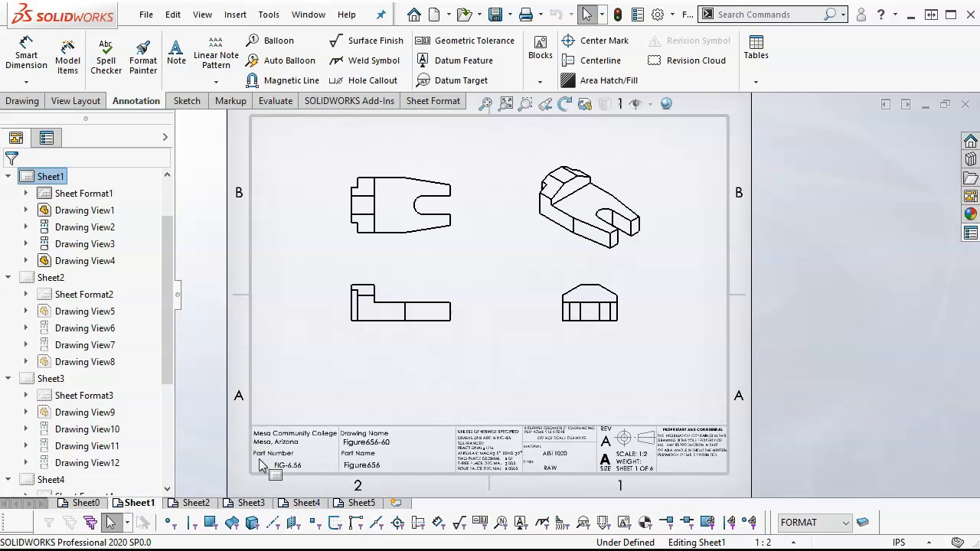
right_click(325, 315)
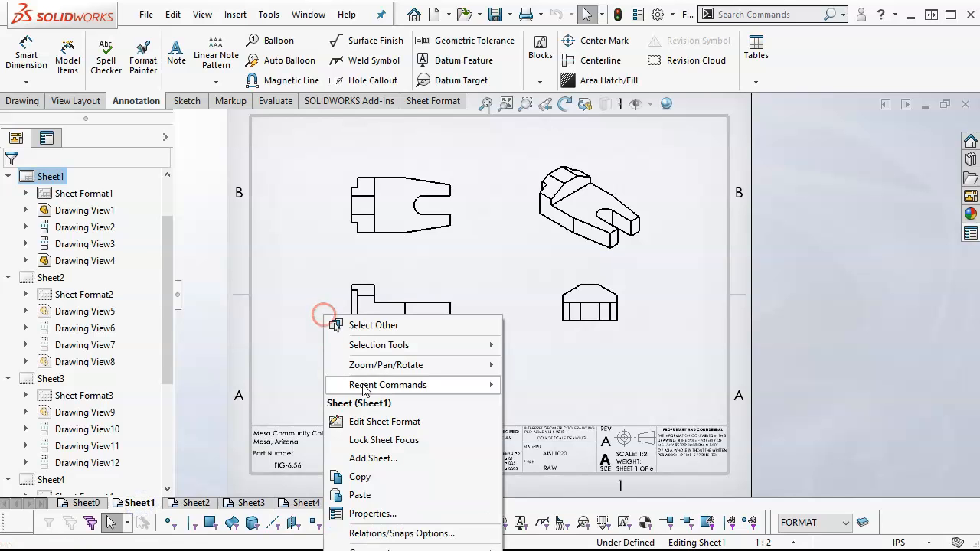
left_click(372, 514)
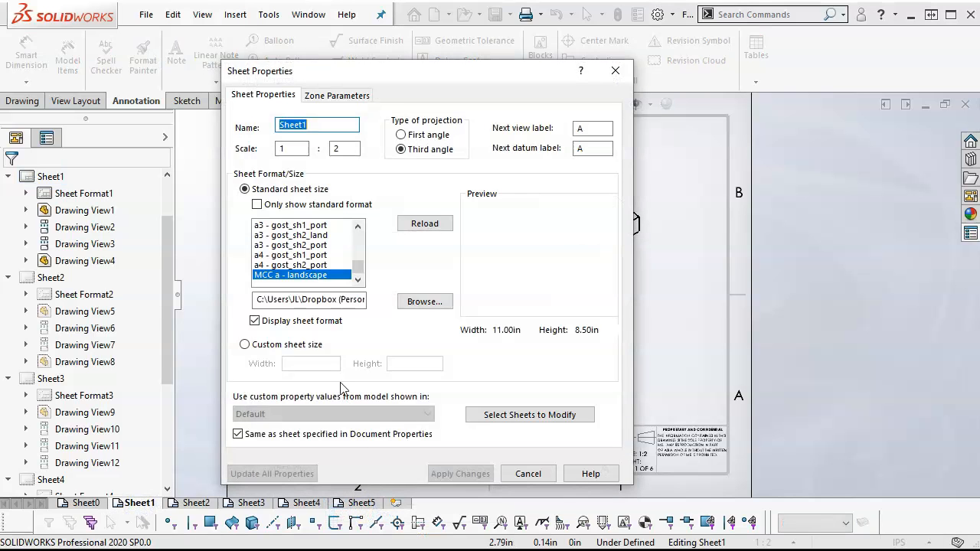
left_click(328, 274)
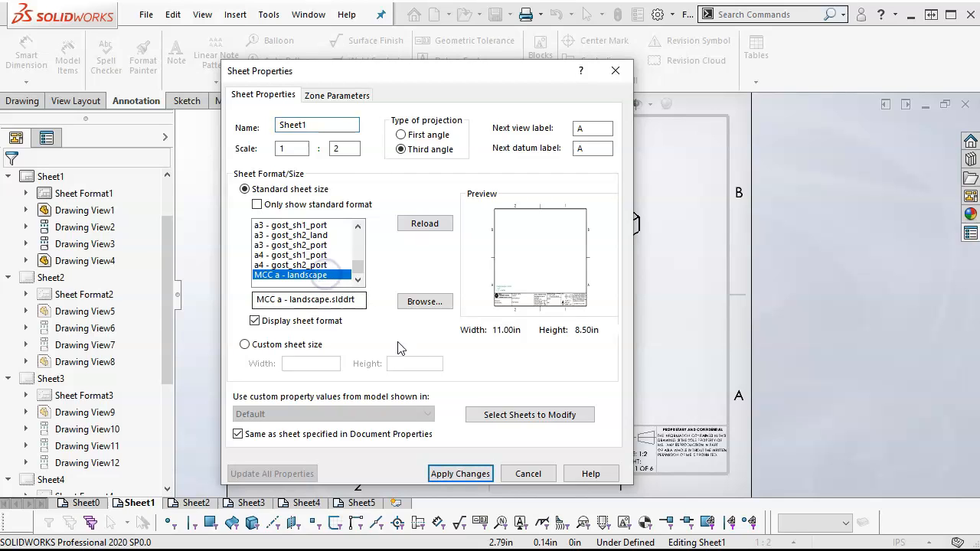
left_click(510, 410)
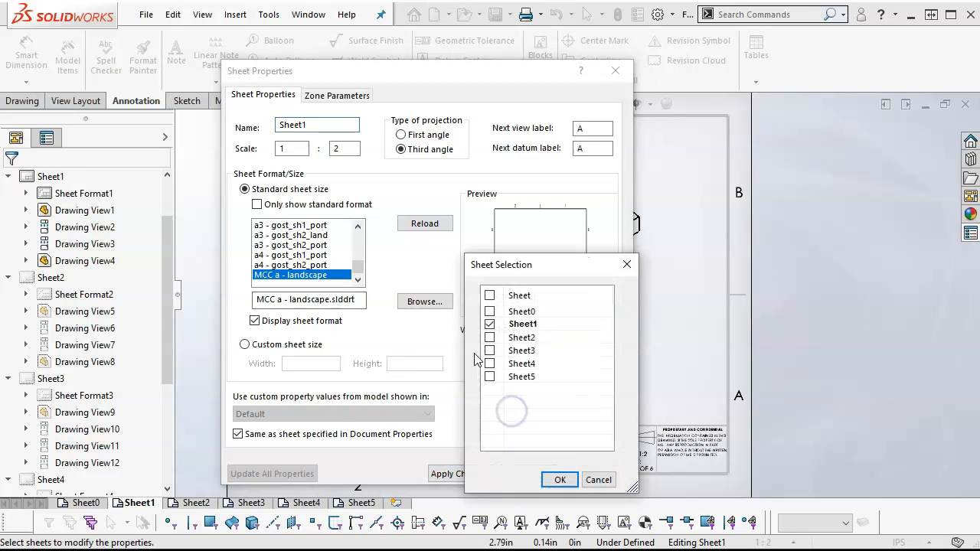
left_click(489, 337)
left_click(489, 350)
left_click(489, 363)
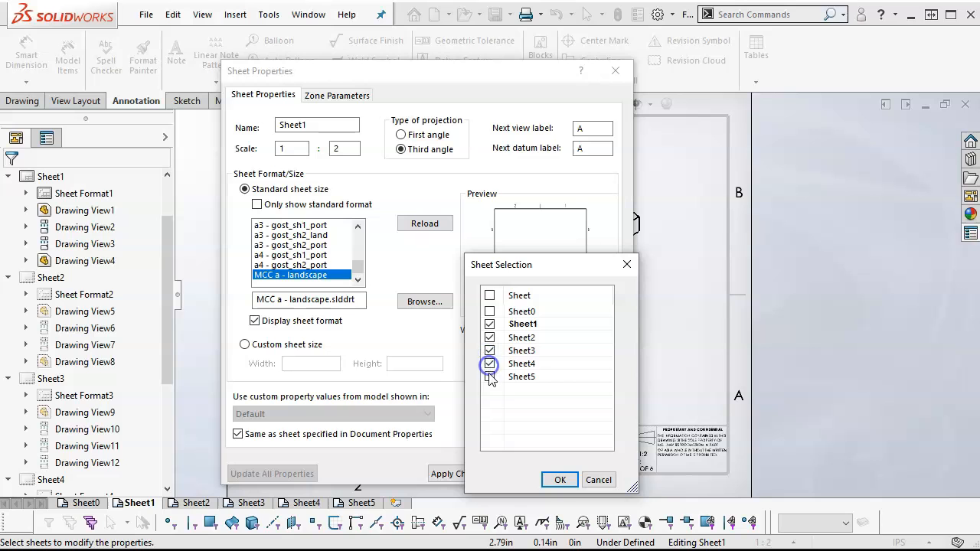
left_click(560, 479)
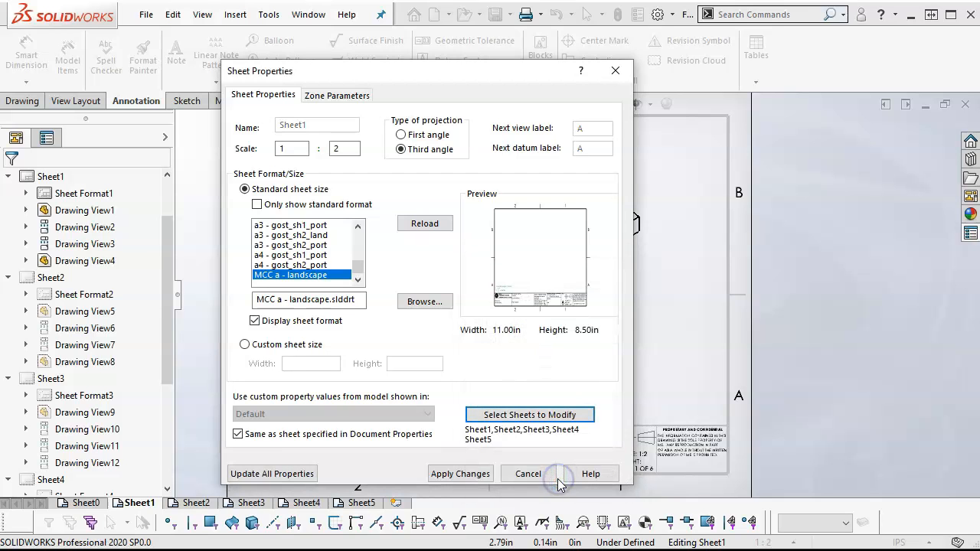
left_click(459, 471)
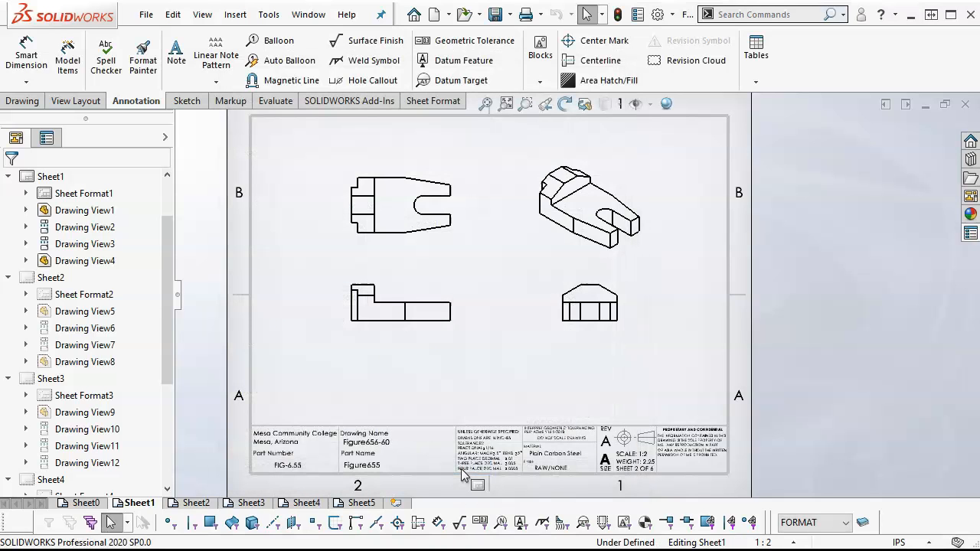
- Examine the title blocks and notes on the drawing's sheets to check the sheet format update
left_click(191, 502)
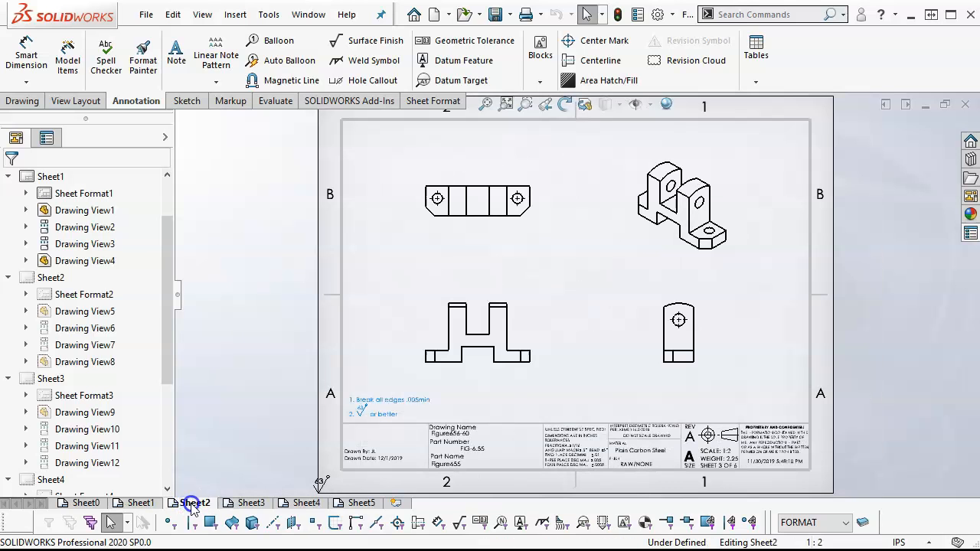
left_click(149, 502)
left_click_drag(151, 502, 326, 287)
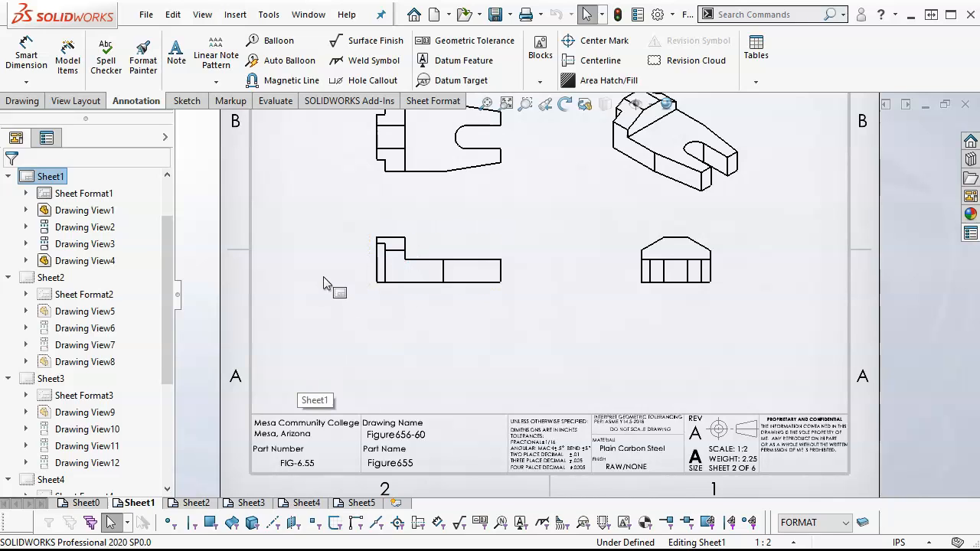
left_click(232, 505)
left_click(305, 503)
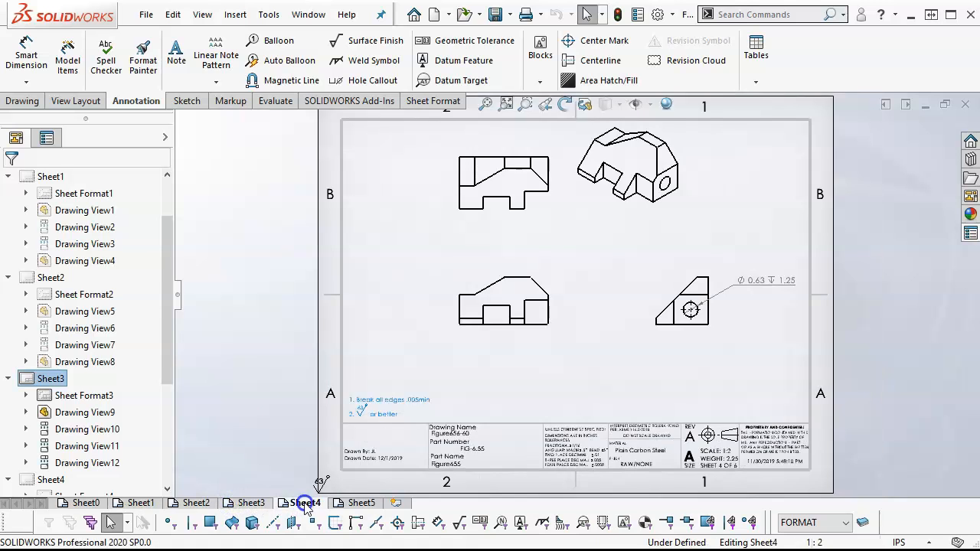
left_click(339, 504)
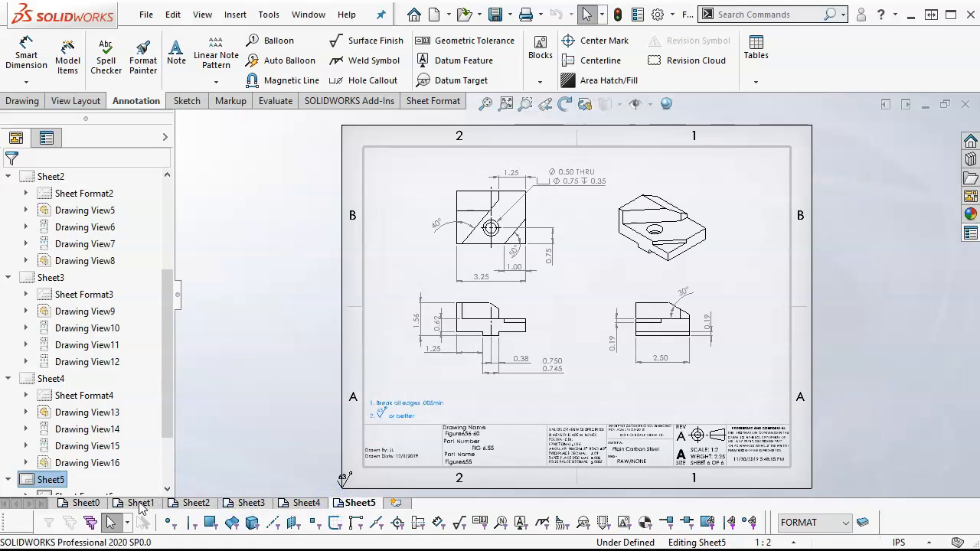
left_click(135, 504)
left_click(83, 503)
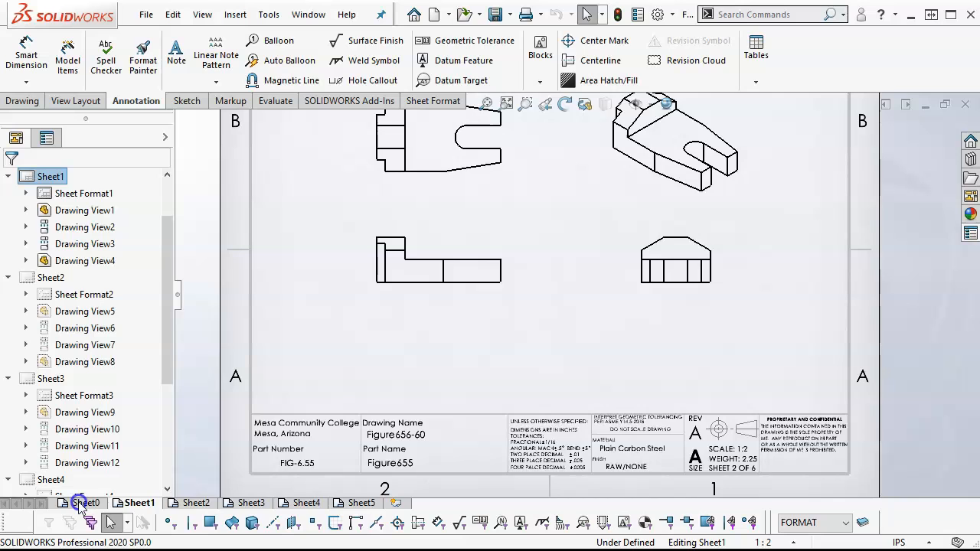
- Reload the MCC a - landscape sheet format on Sheet1 through its sheet properties and apply the change
right_click(151, 505)
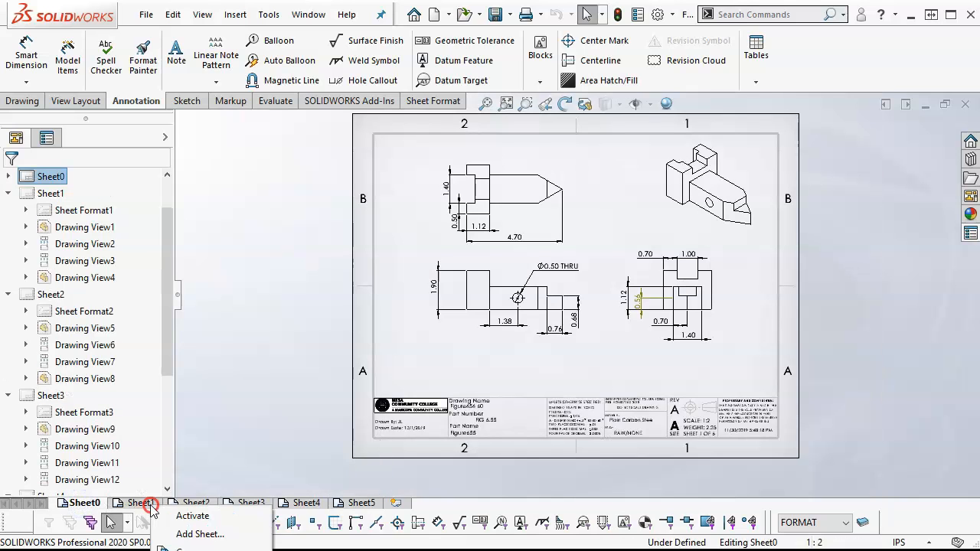
left_click(184, 550)
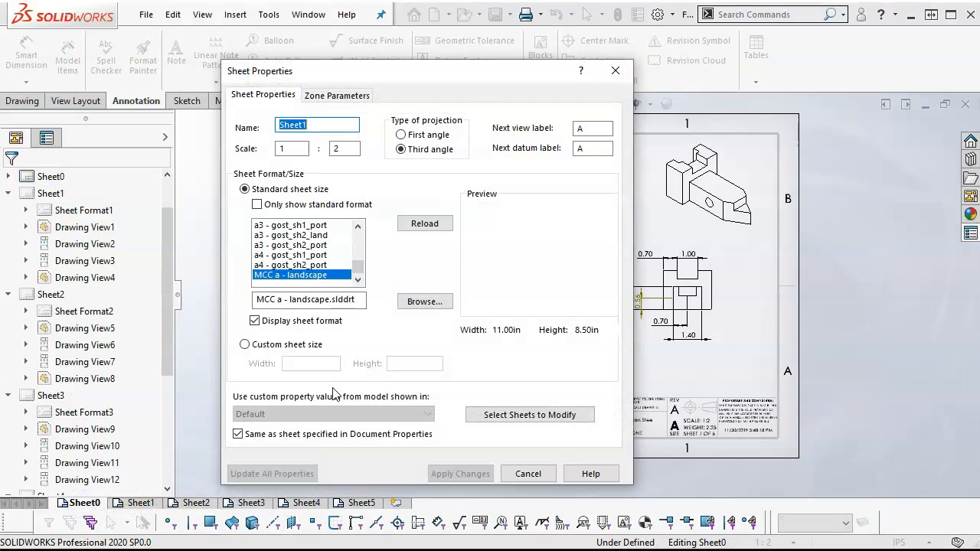
left_click(315, 301)
left_click(304, 276)
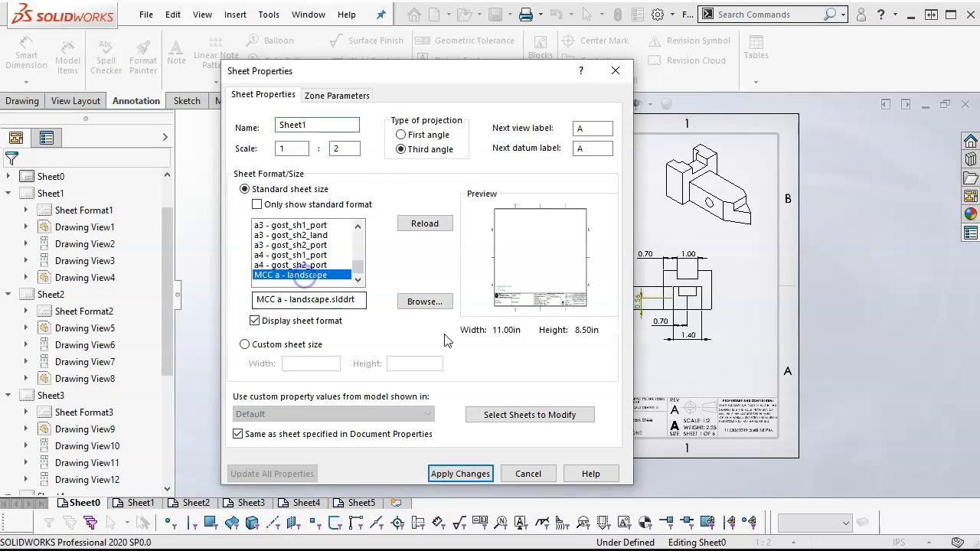
left_click(426, 224)
left_click(452, 473)
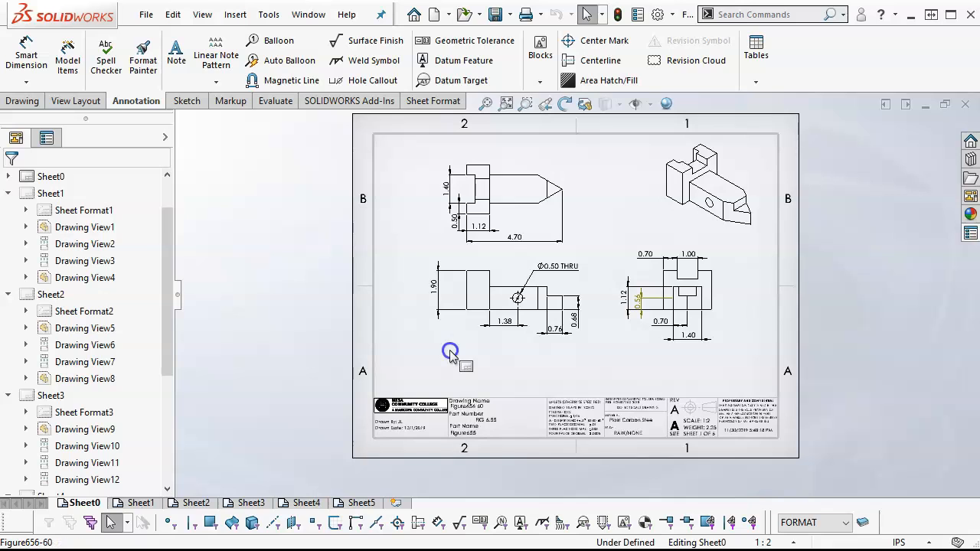
scroll(527, 262, "down", 2)
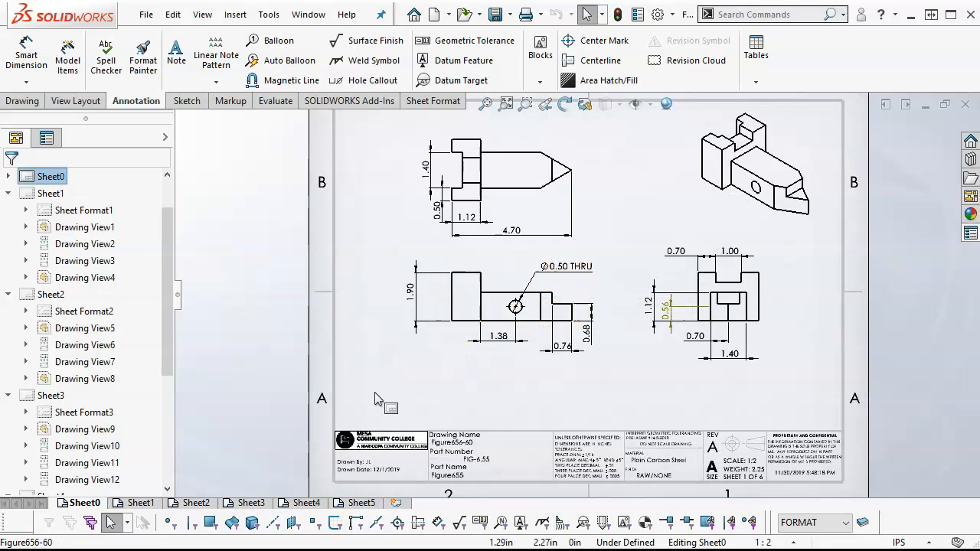
- Compare Sheet1 with Sheet0, and reload Sheet0's MCC a - landscape format, deleting the modified format notes
left_click(140, 503)
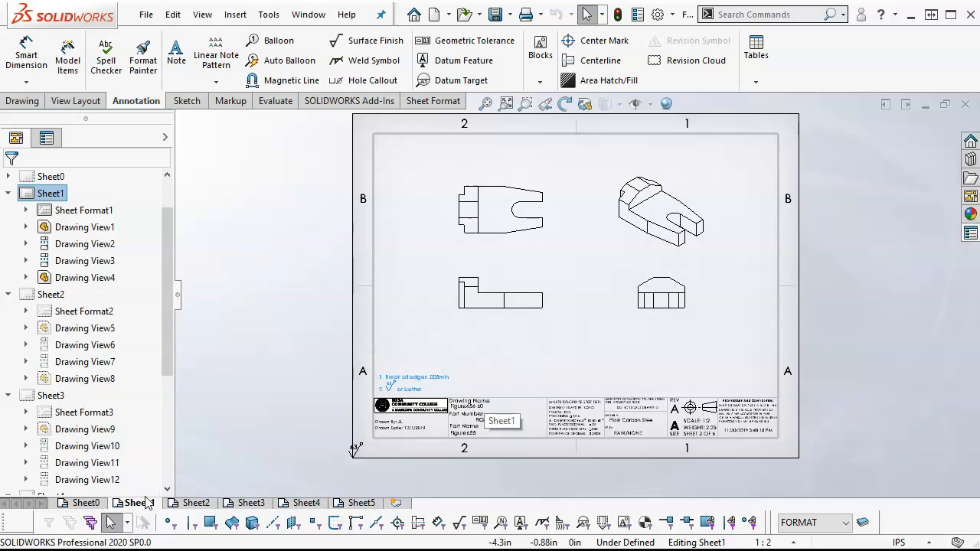
left_click(97, 502)
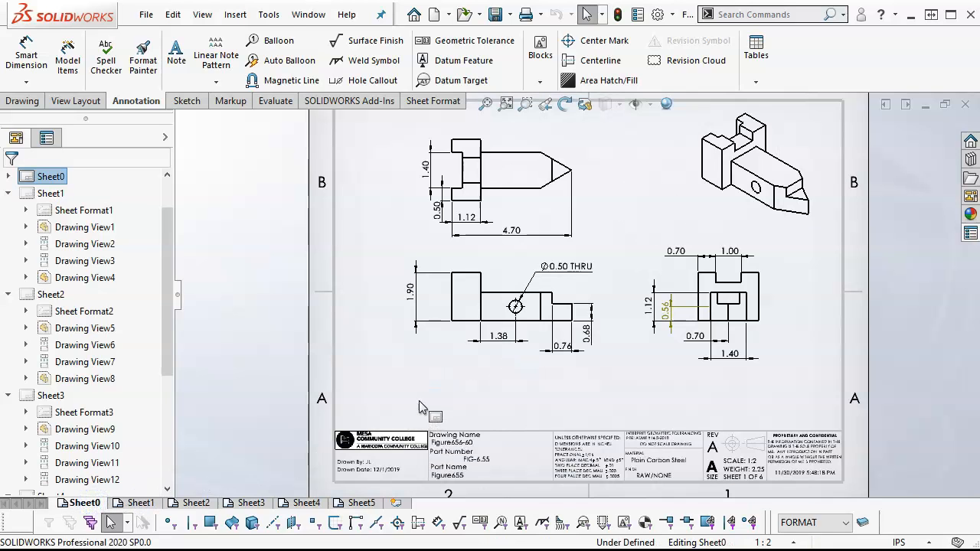
right_click(389, 312)
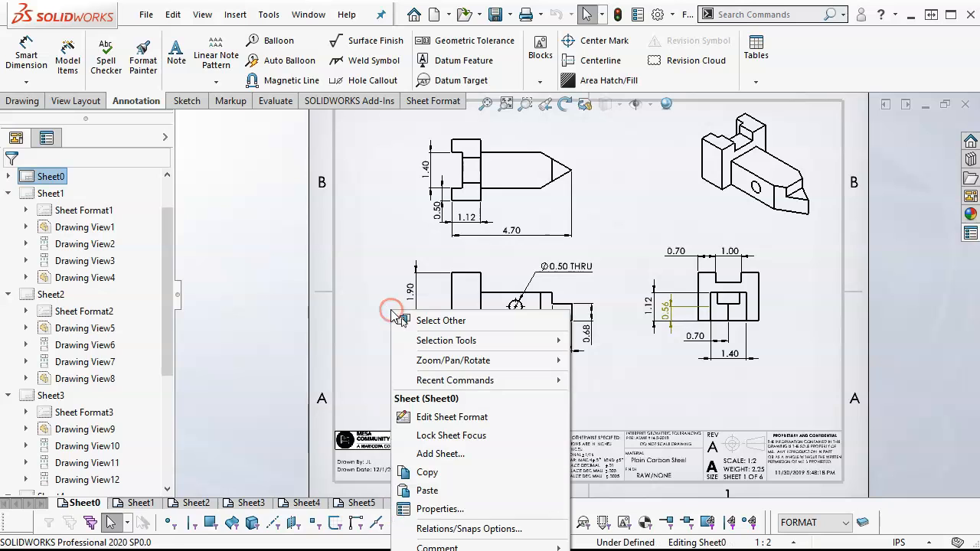
left_click(436, 508)
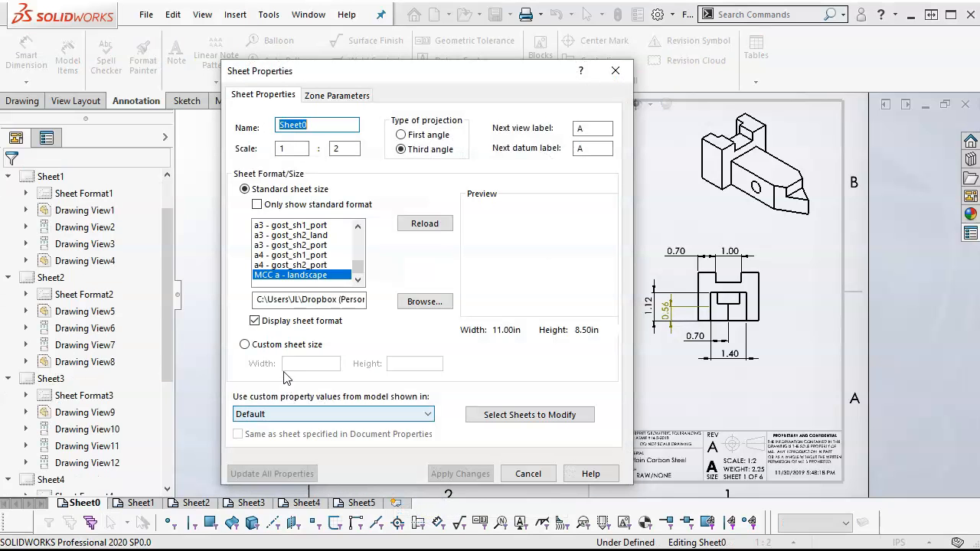
left_click(288, 277)
left_click(425, 223)
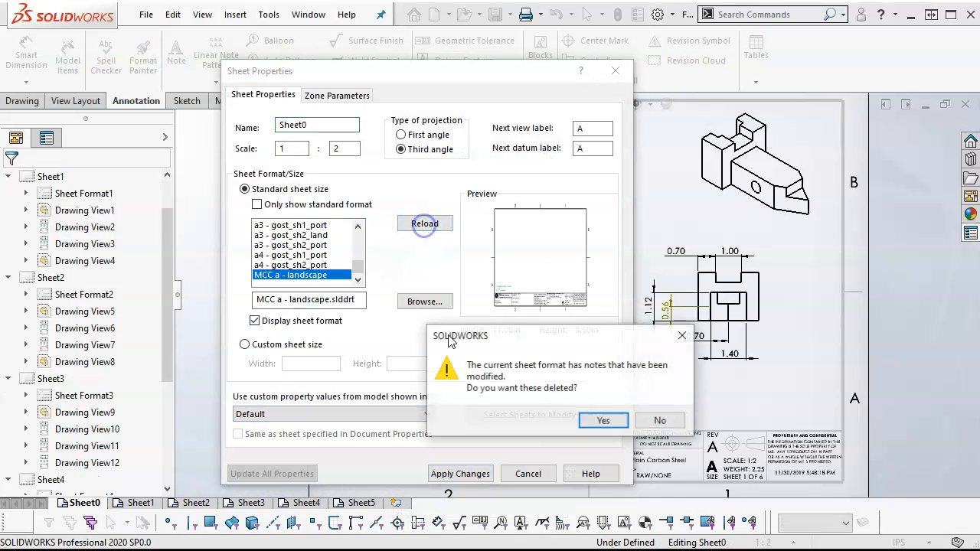
left_click(599, 421)
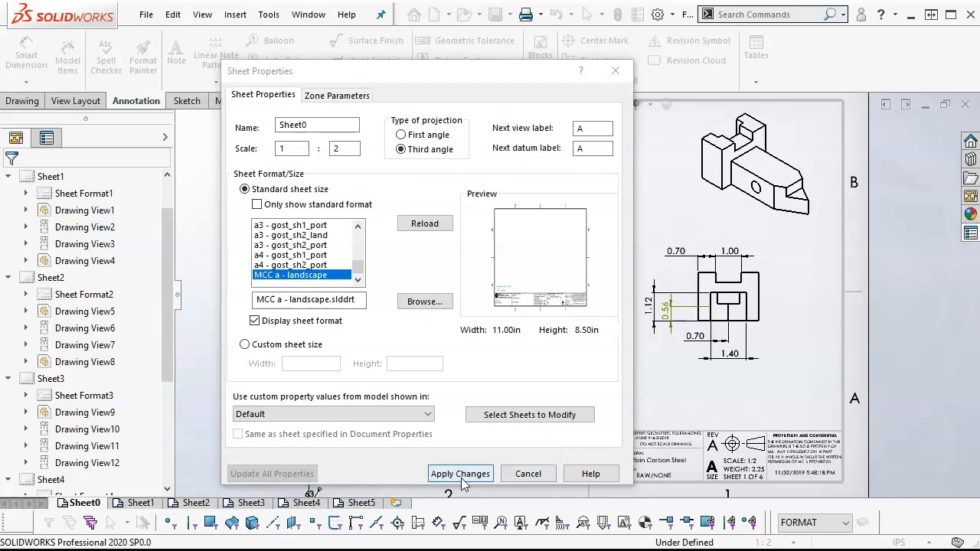
left_click(460, 474)
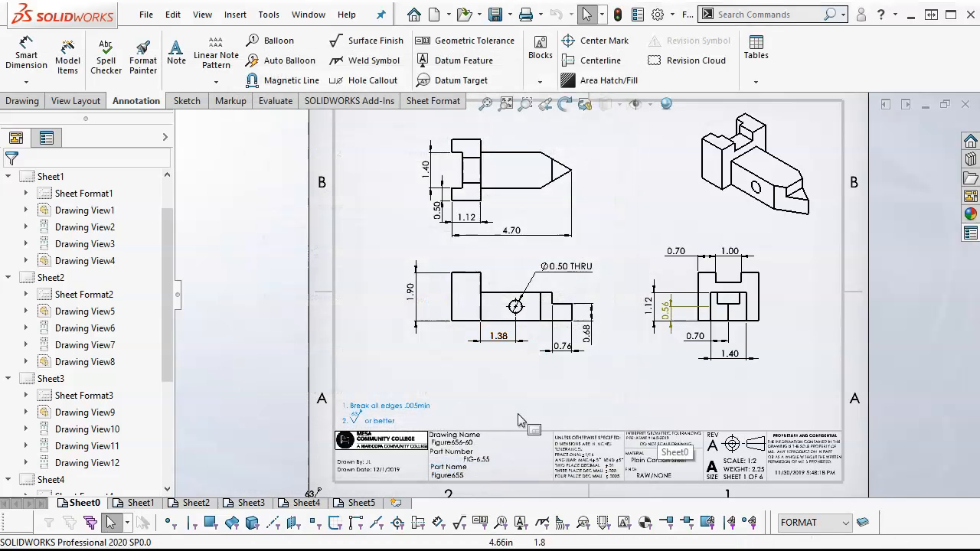
- Check the notes and title blocks on Sheet1 through Sheet5, and return to Sheet0
left_click(147, 503)
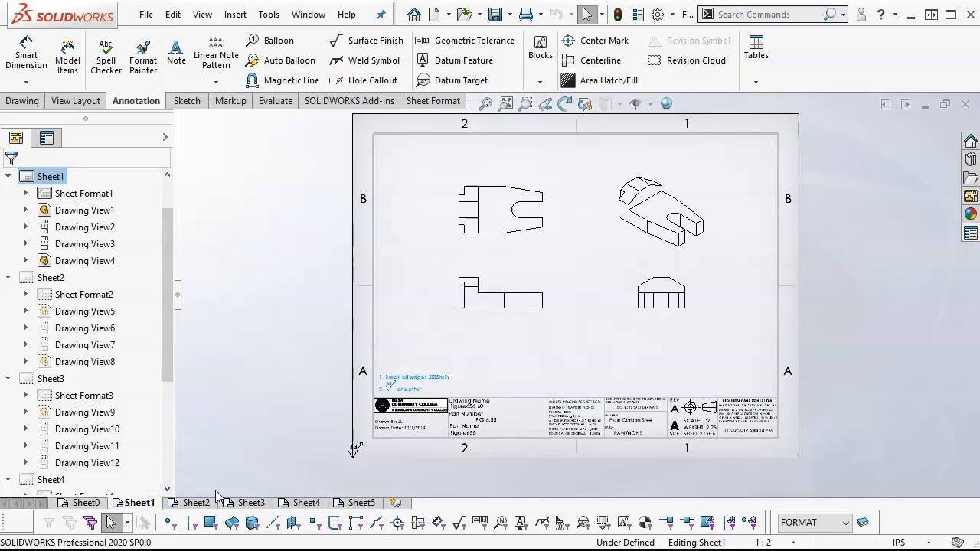
left_click(193, 503)
left_click(249, 503)
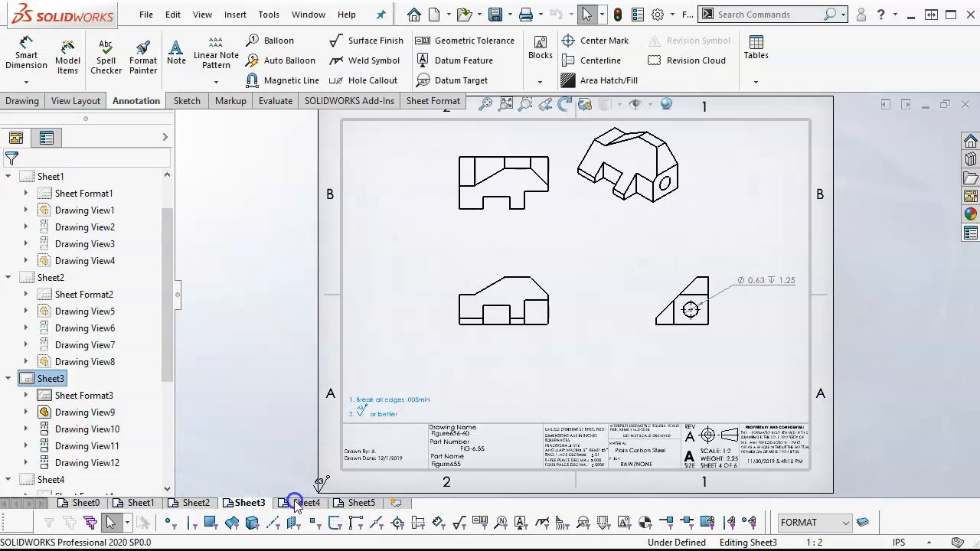
left_click(295, 502)
left_click(348, 503)
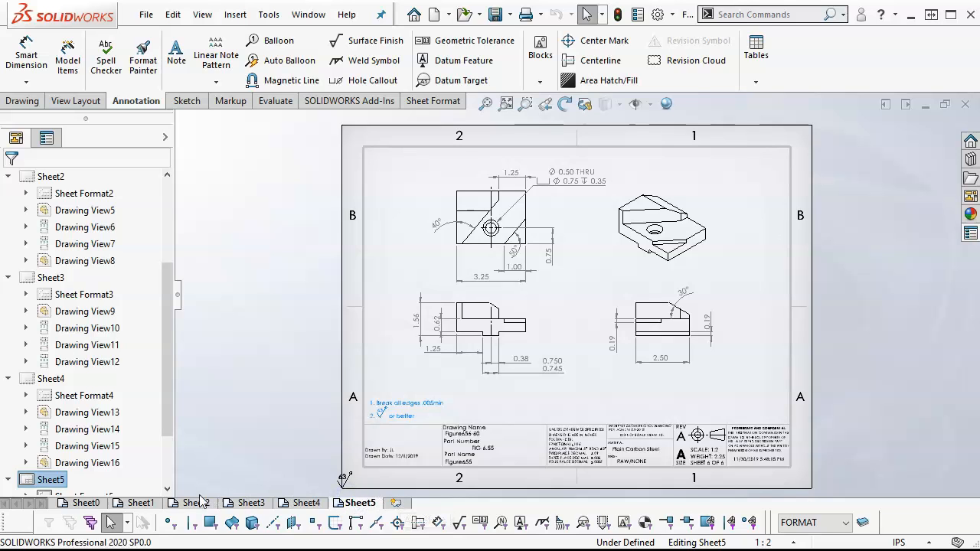
left_click(69, 503)
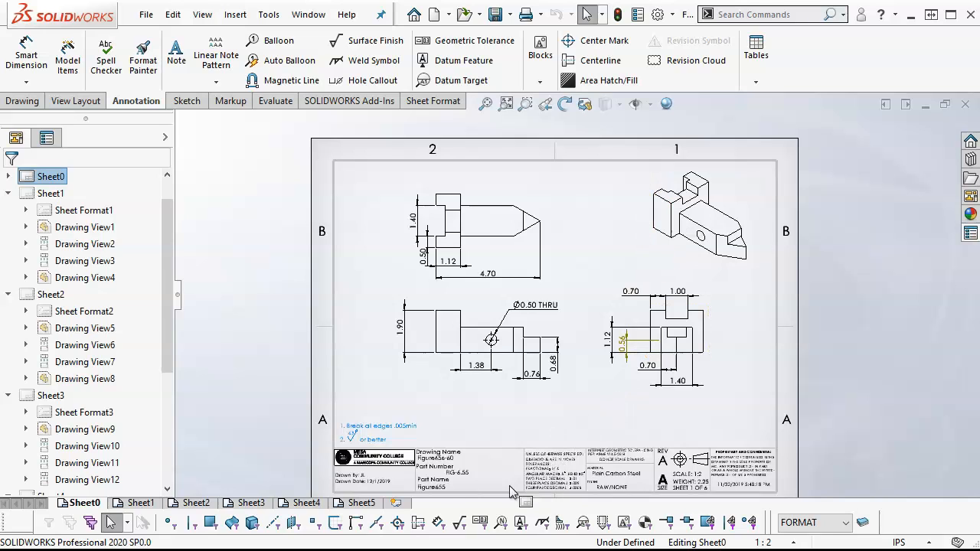
- Select the dimensions on Sheet0 using the dimension selection filter and assign them to the Dims layer
left_click(108, 523)
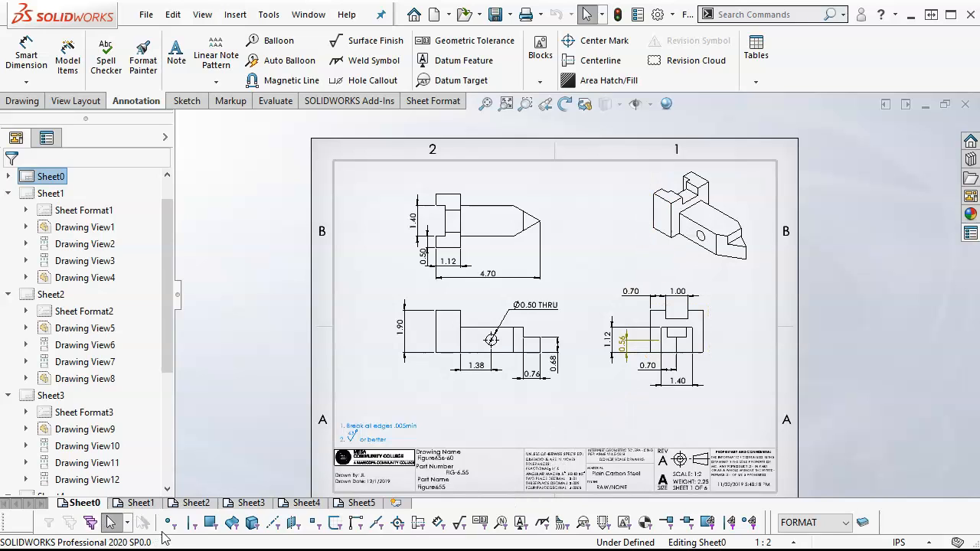
left_click(439, 524)
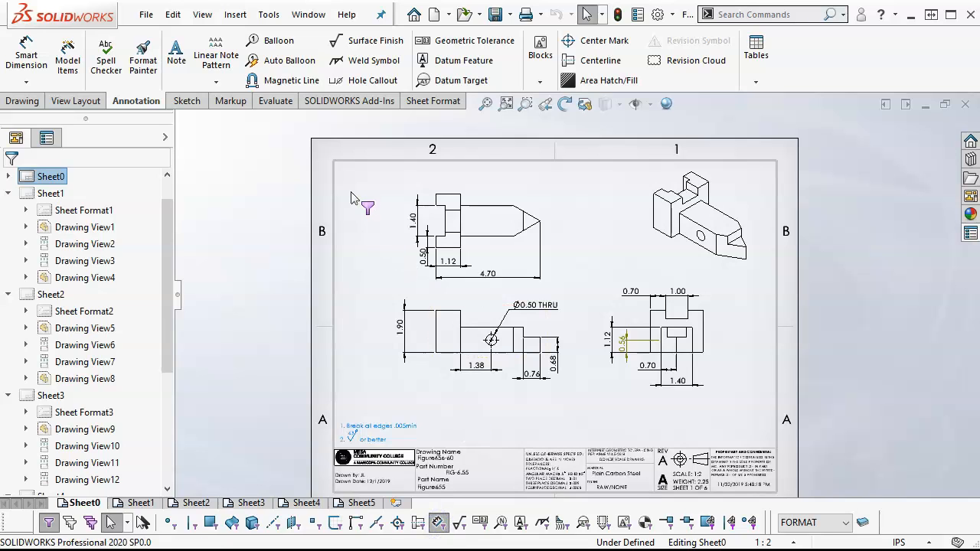
left_click_drag(357, 170, 746, 412)
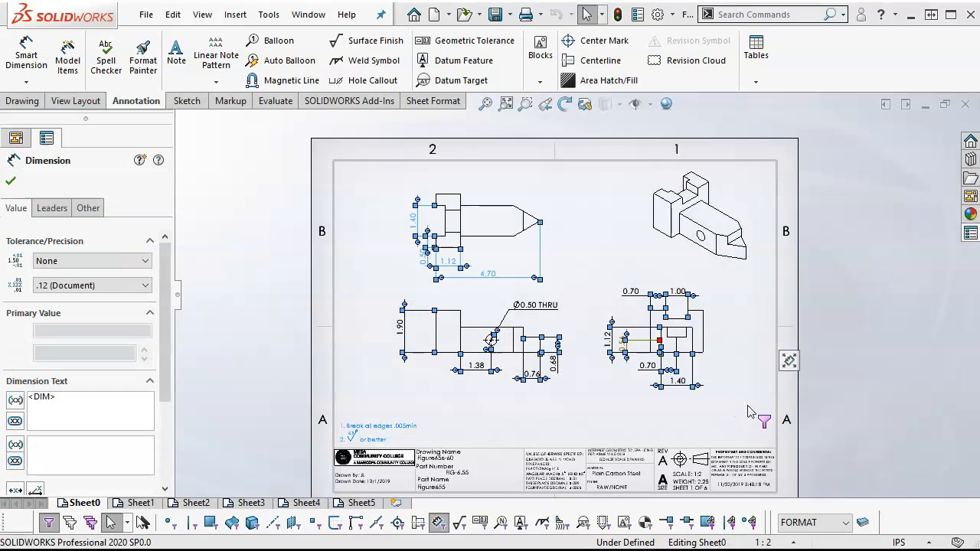
left_click(847, 523)
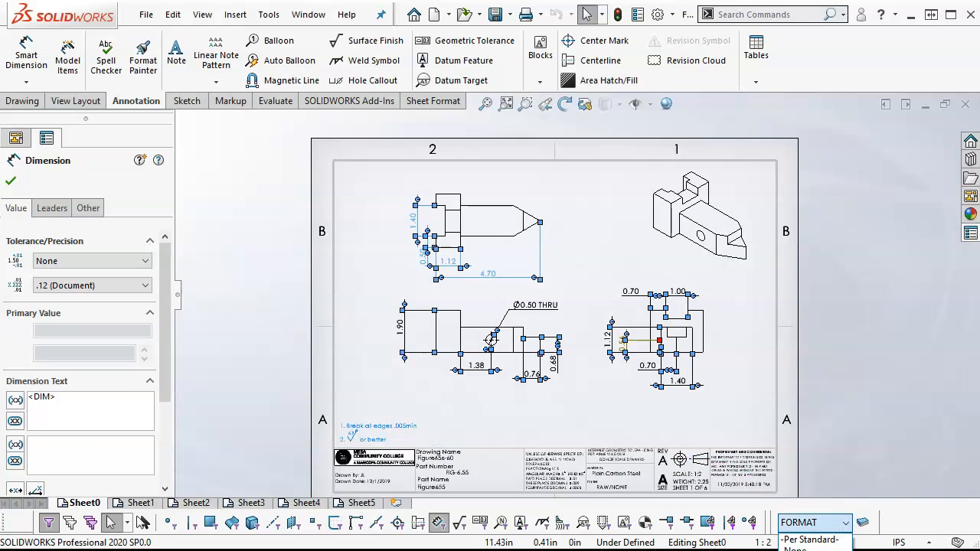
left_click(804, 550)
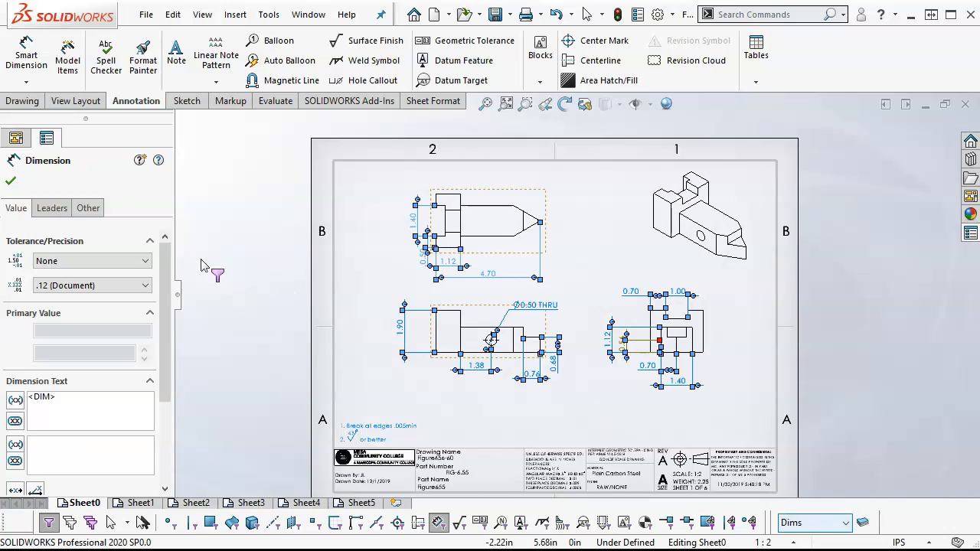
left_click(89, 208)
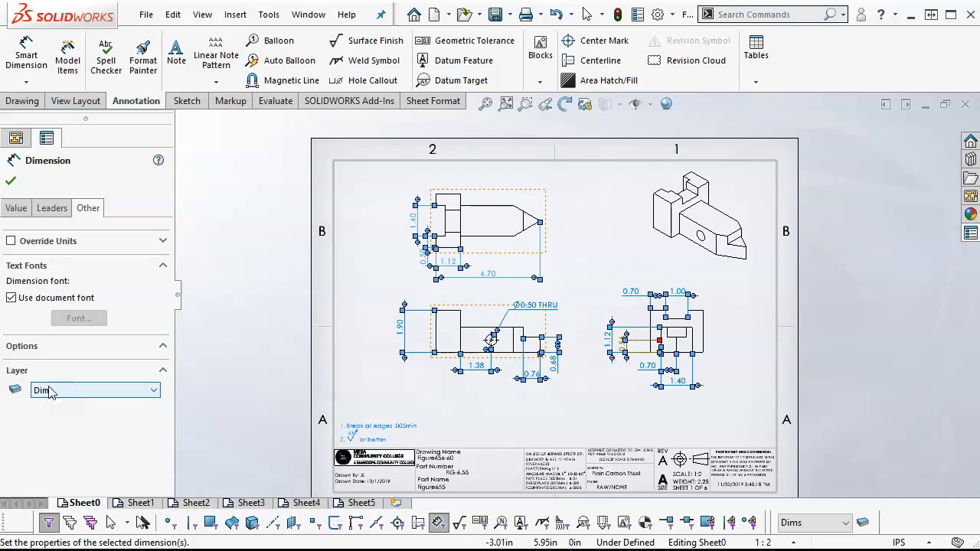
left_click(11, 183)
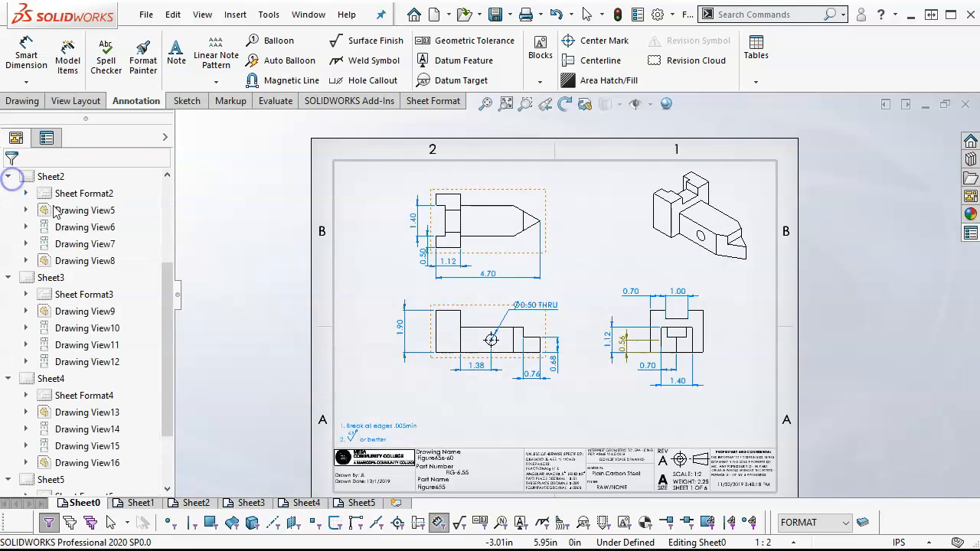
- Reposition the side view's 0.56 dimension and the front view's 0.68 dimension in the space between the two views
scroll(703, 382, "down", 3)
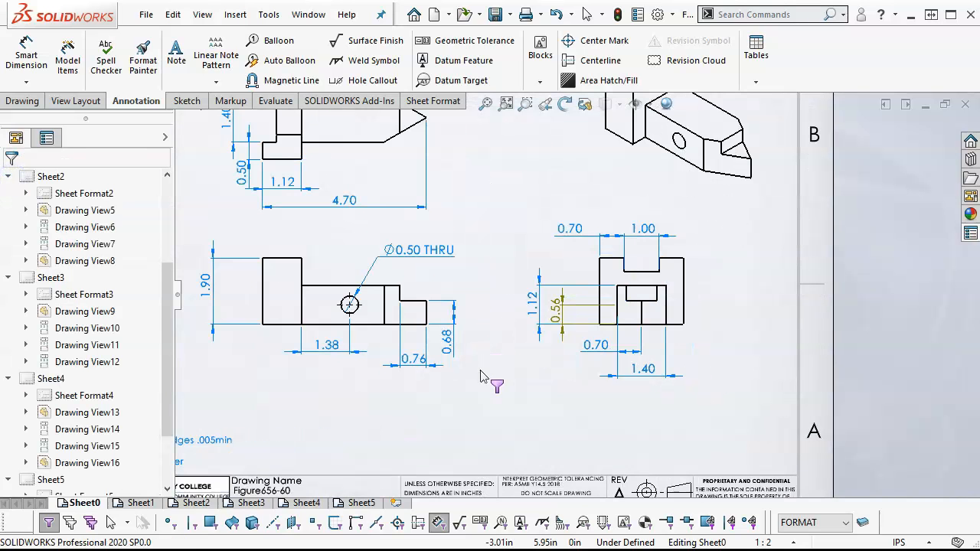
left_click_drag(557, 315, 416, 285)
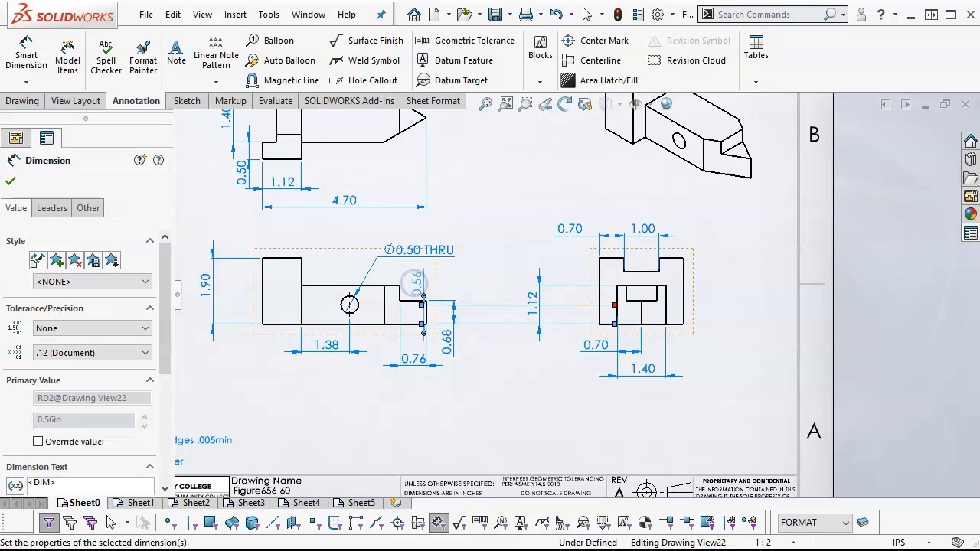
left_click_drag(596, 314, 483, 357)
left_click_drag(418, 284, 498, 272)
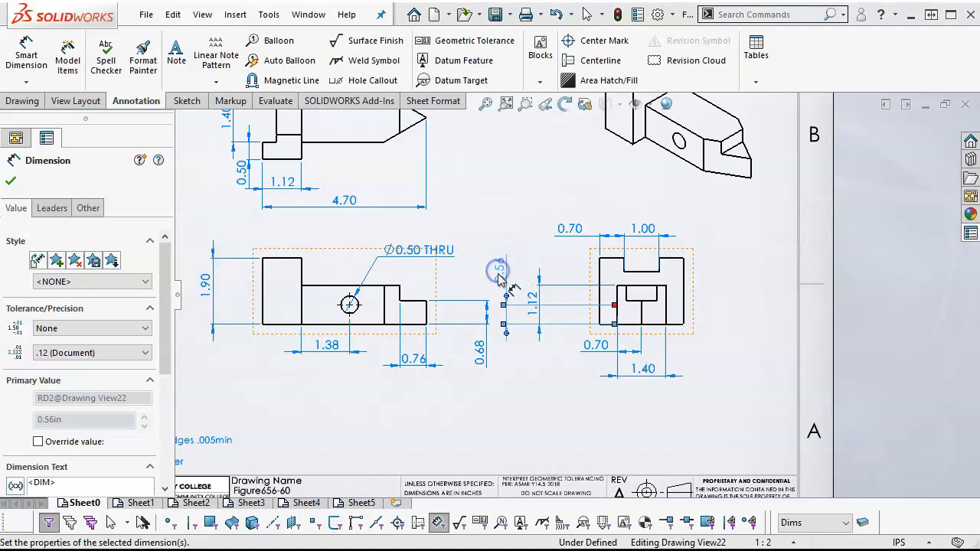
left_click(600, 304)
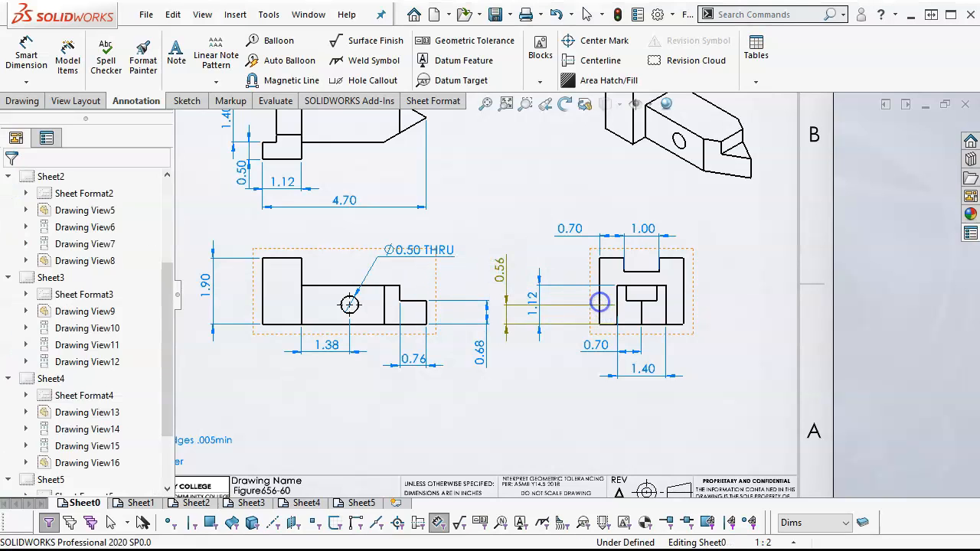
- Copy the 0.56 dimension into the front view, delete the side view's original, and place the copy beside the front view's stepped end
left_click(499, 270)
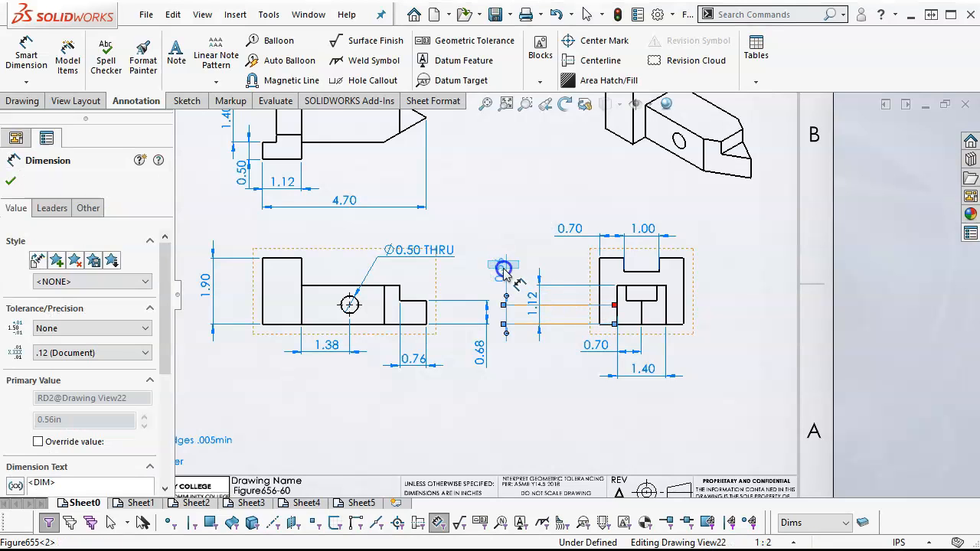
left_click_drag(406, 285, 405, 284, "ctrl")
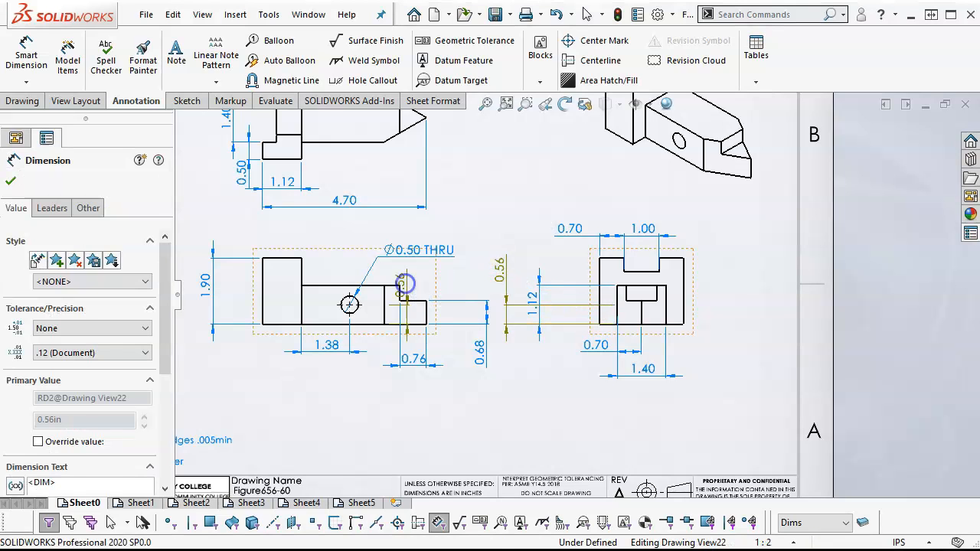
left_click(499, 277)
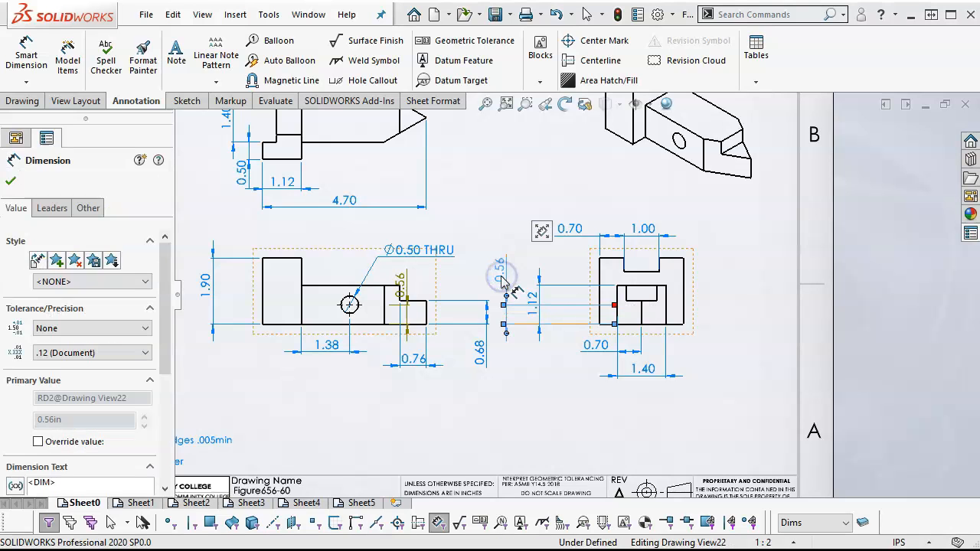
key("Delete")
left_click_drag(400, 284, 448, 283)
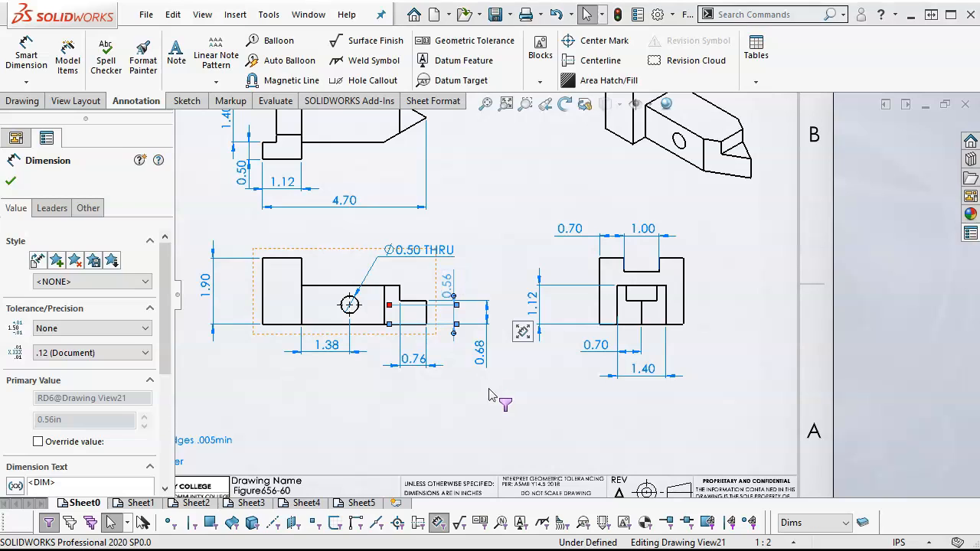
- Copy the 0.68 dimension from the front view to the side view and place it outside the view's far edge
left_click_drag(478, 355, 623, 313, "shift")
left_click_drag(600, 257, 708, 285)
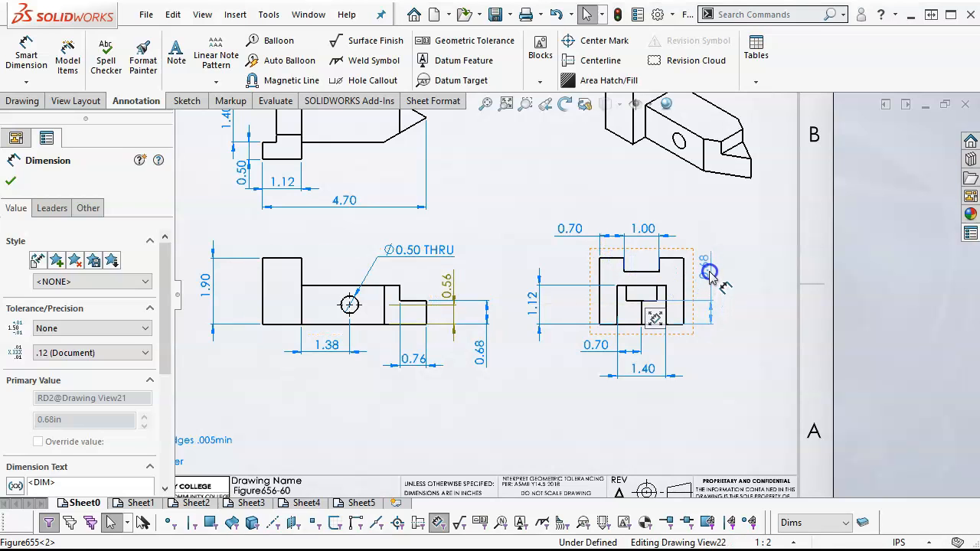
- Reattach the upper extension line of the front view's 0.56 dimension to the centre of the 0.50 THRU hole
scroll(444, 314, "down", 4)
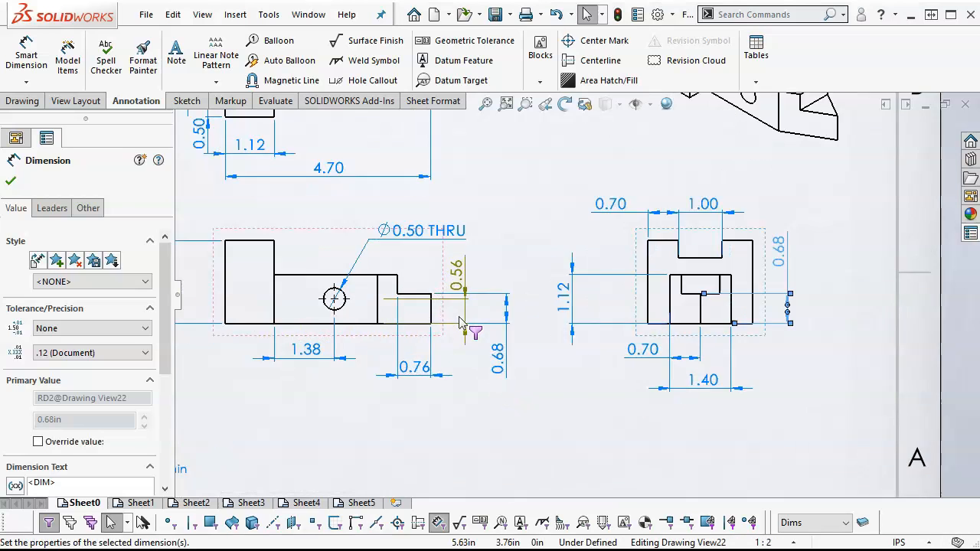
left_click(496, 271)
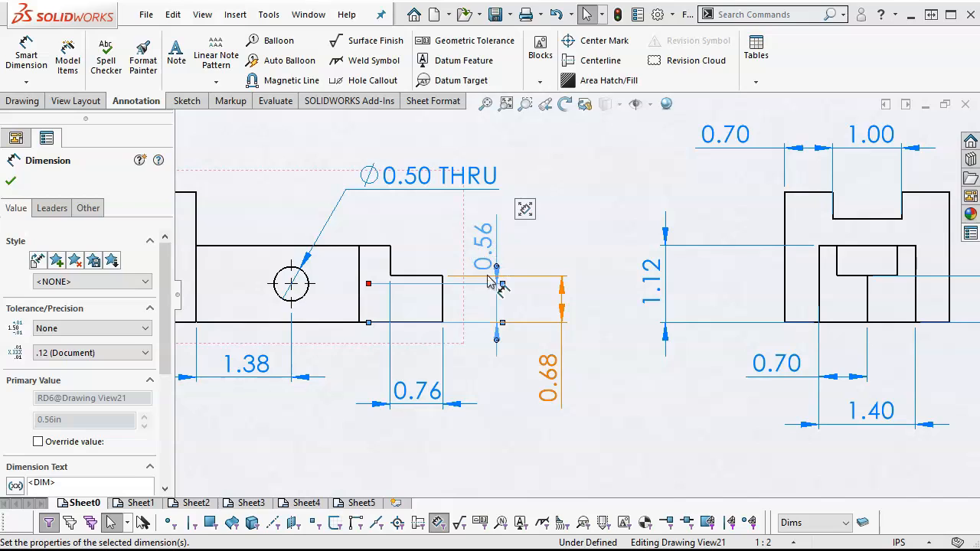
left_click_drag(368, 285, 292, 284)
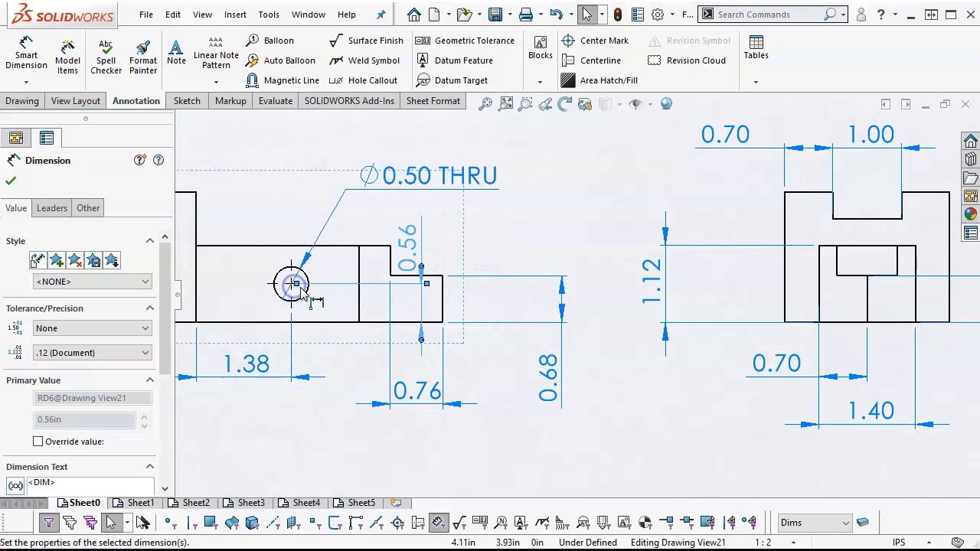
- Place the front view's 0.56 dimension outside its stepped end and delete the front view's duplicate 0.68 dimension
left_click_drag(414, 259, 510, 387)
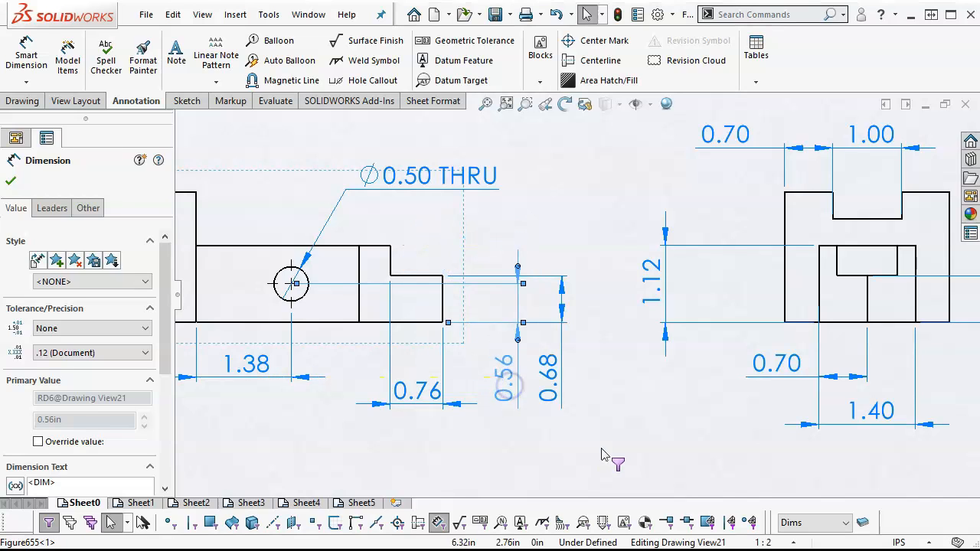
left_click(580, 425)
left_click(541, 375)
key("Delete")
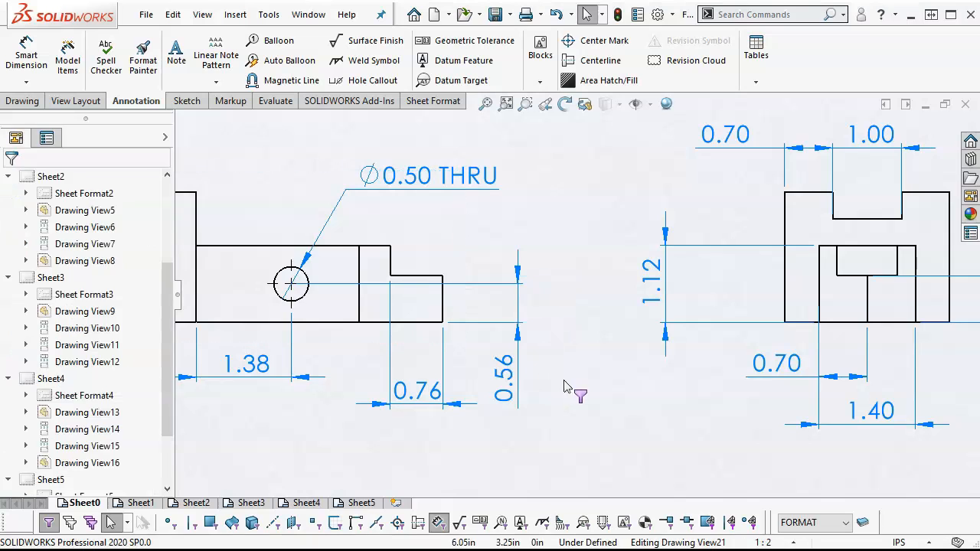
mouse_move(536, 398)
left_mouse_down()
mouse_move(516, 395)
mouse_move(525, 391)
left_mouse_up()
left_click(588, 418)
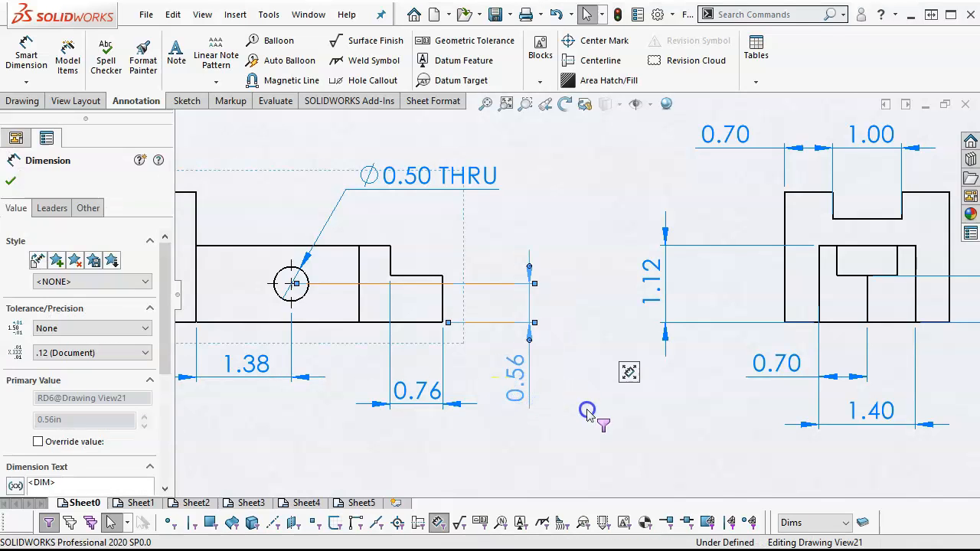
- Shorten the upper extension line of the front view's 0.56 dimension so it starts just outside the 0.50 THRU hole's center mark
scroll(576, 323, "up", 2)
left_click(575, 322)
scroll(579, 251, "down", 2)
scroll(385, 313, "down", 2)
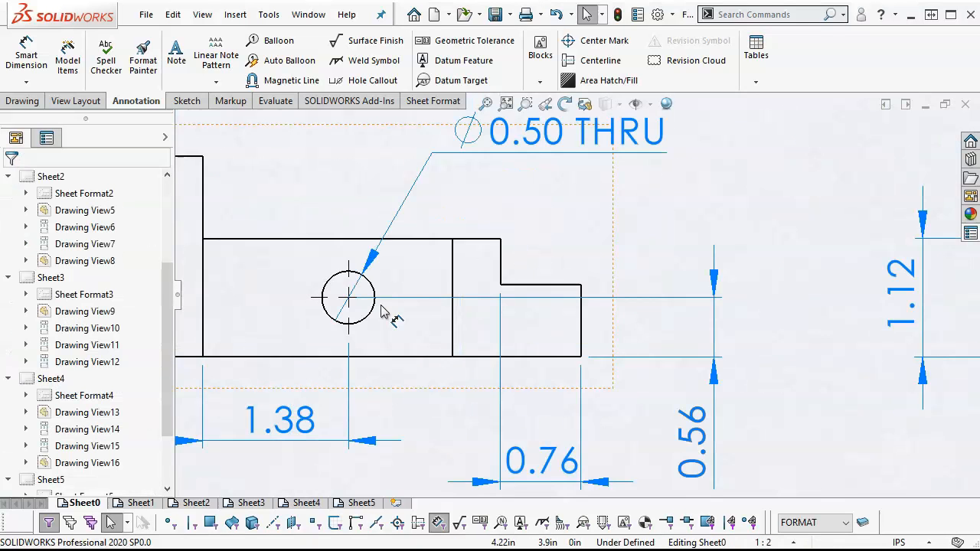
left_click(731, 390)
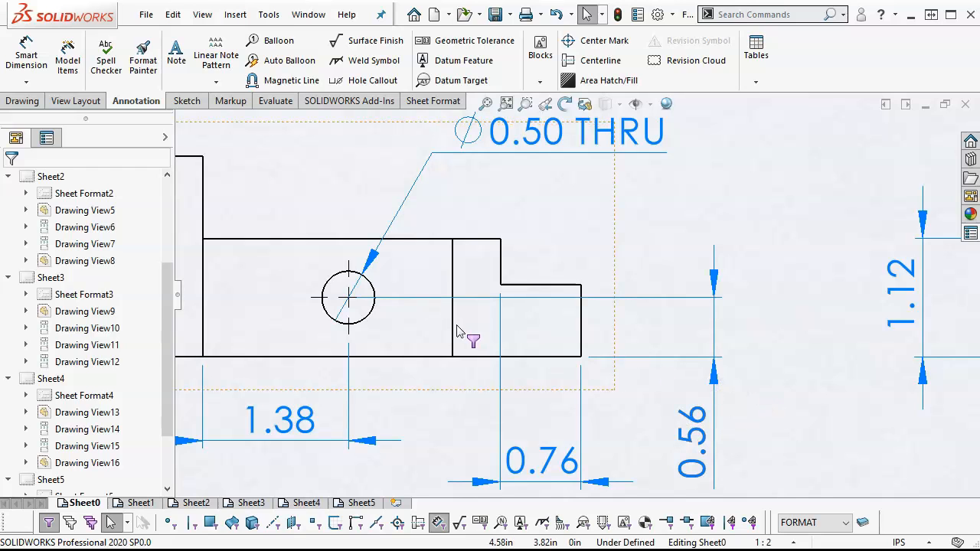
left_click(434, 297)
scroll(368, 300, "down", 2)
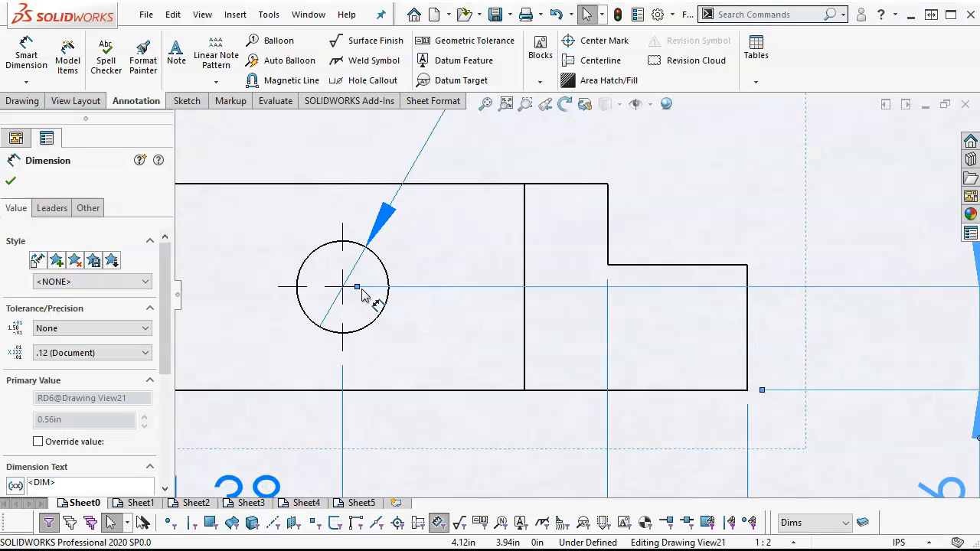
left_click_drag(358, 291, 407, 287)
left_click(427, 315)
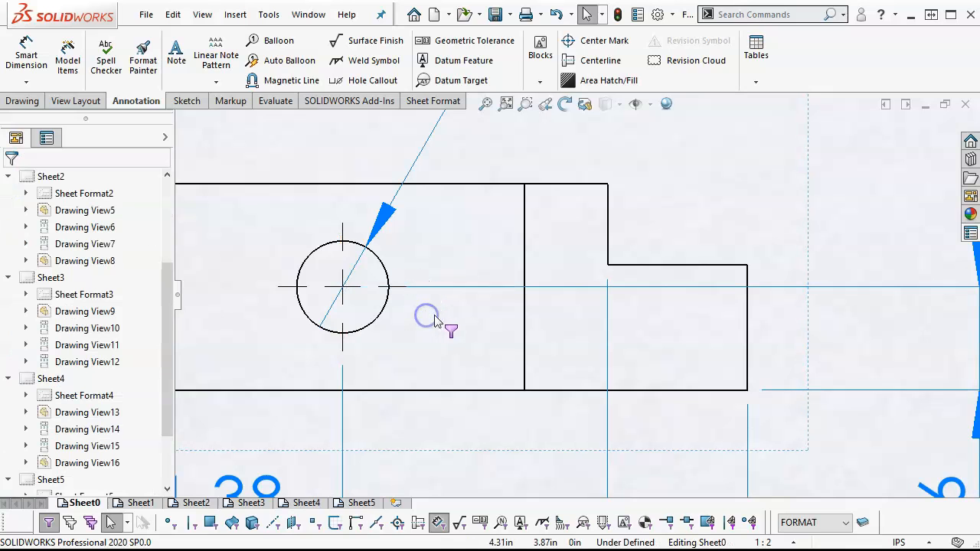
key("f")
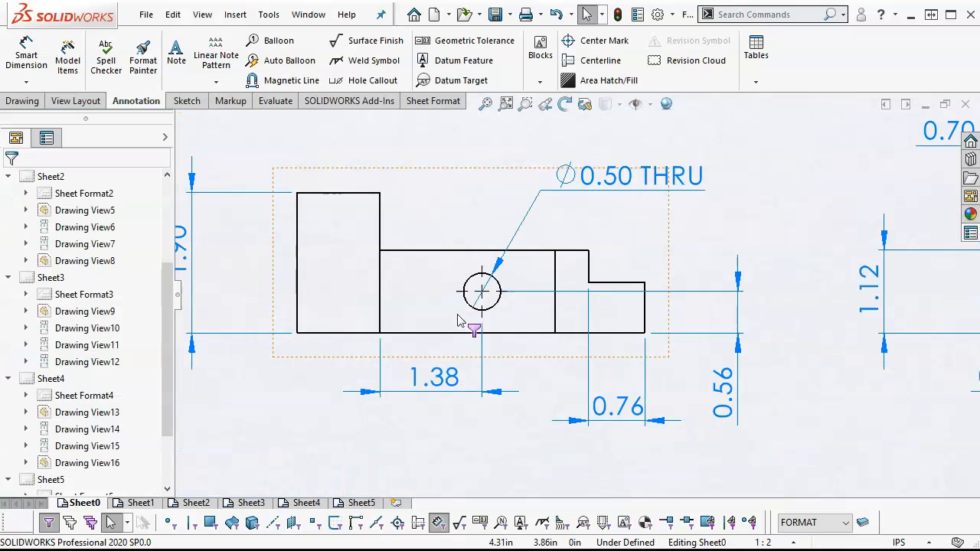
- Turn off the dimension selection filter and assign the center mark of the front view's 0.50 THRU hole to the Center layer
left_click(726, 375)
scroll(562, 343, "down", 1)
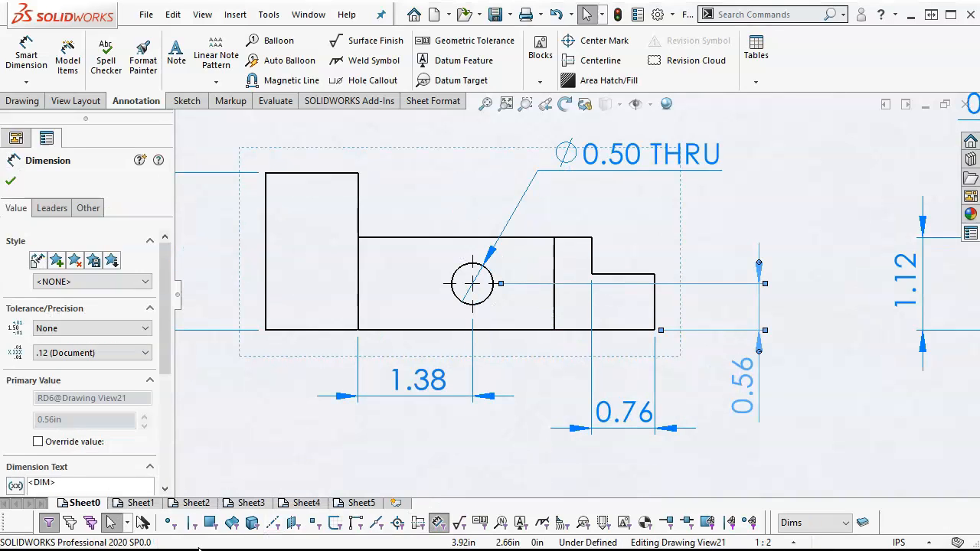
left_click(431, 528)
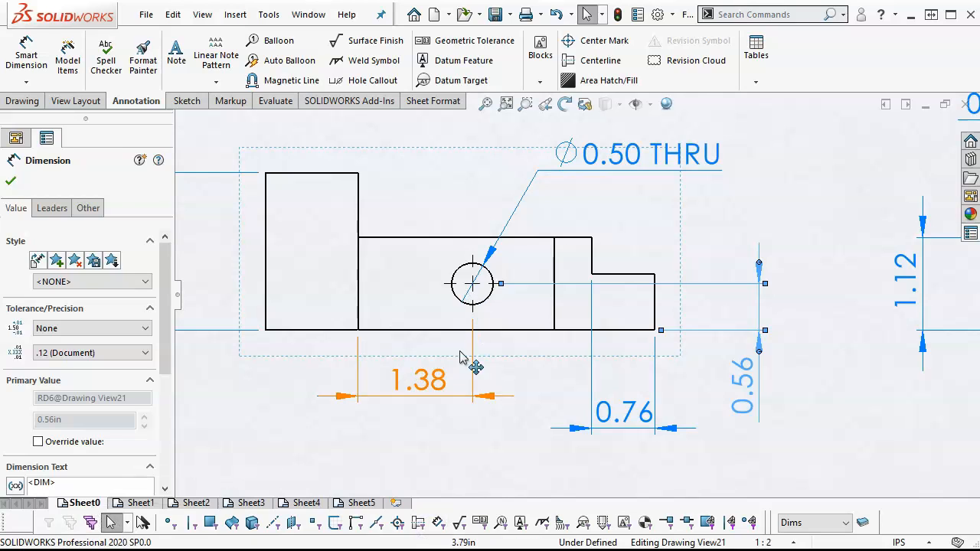
scroll(490, 275, "down", 1)
left_click(485, 285)
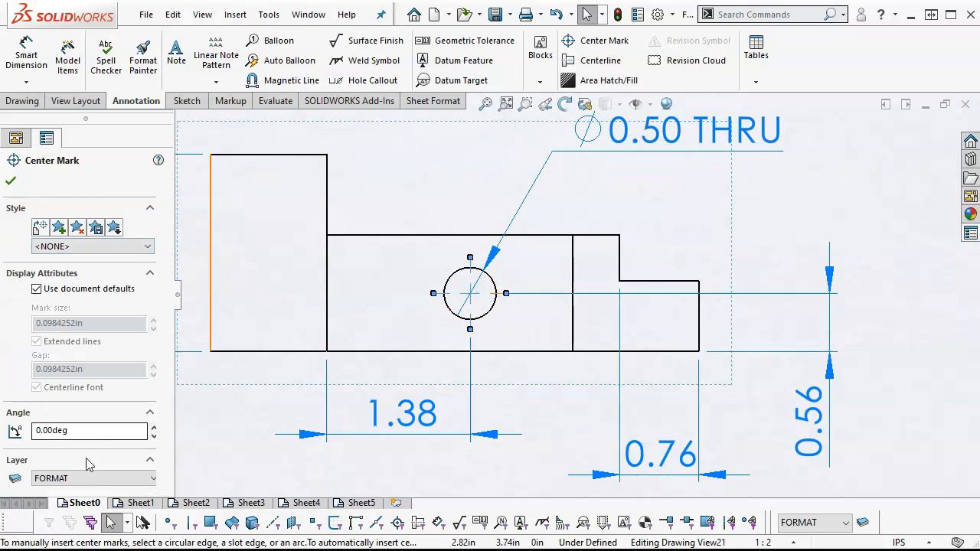
left_click(127, 480)
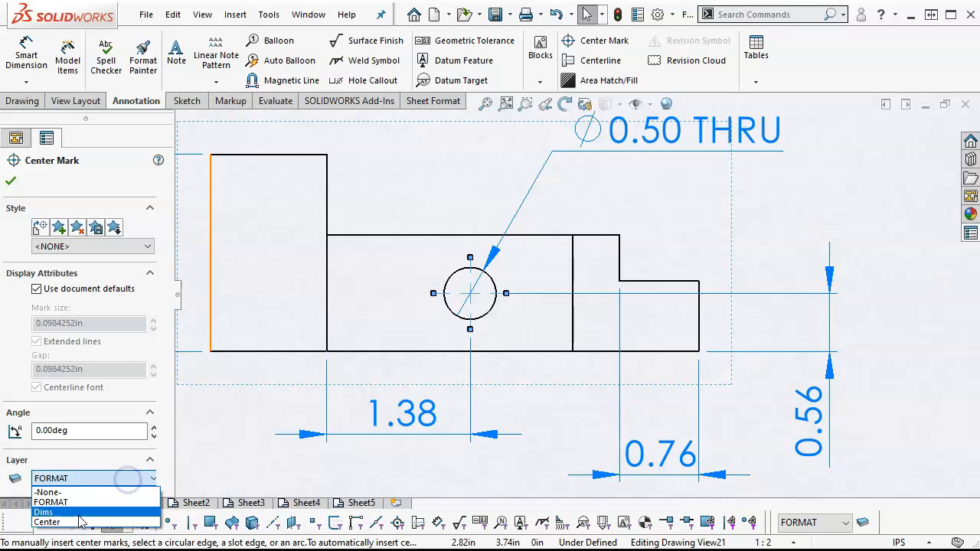
left_click(80, 523)
left_click(407, 199)
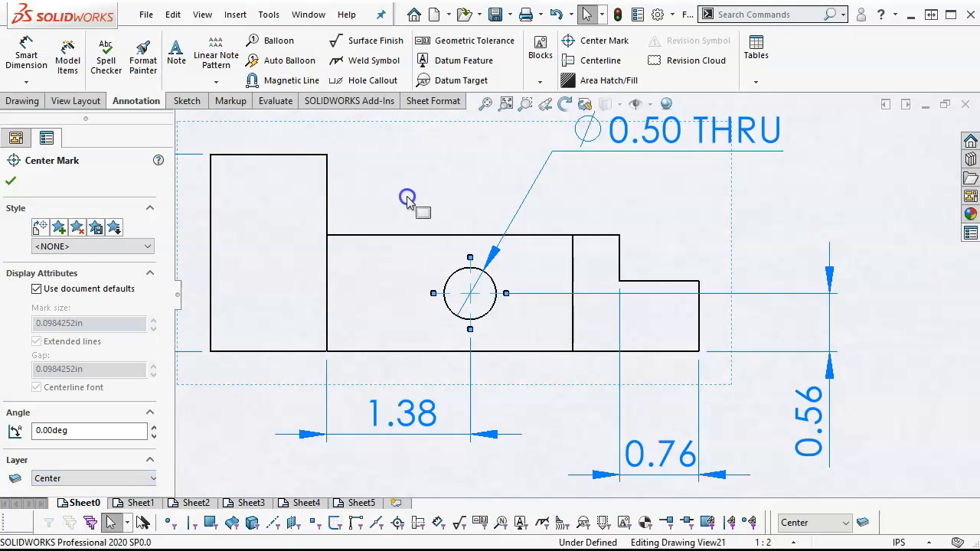
- Move Sheet0's front view lower to widen the gap below the top view, shifting it slightly toward the sheet's left border
scroll(419, 202, "up", 1)
key("f")
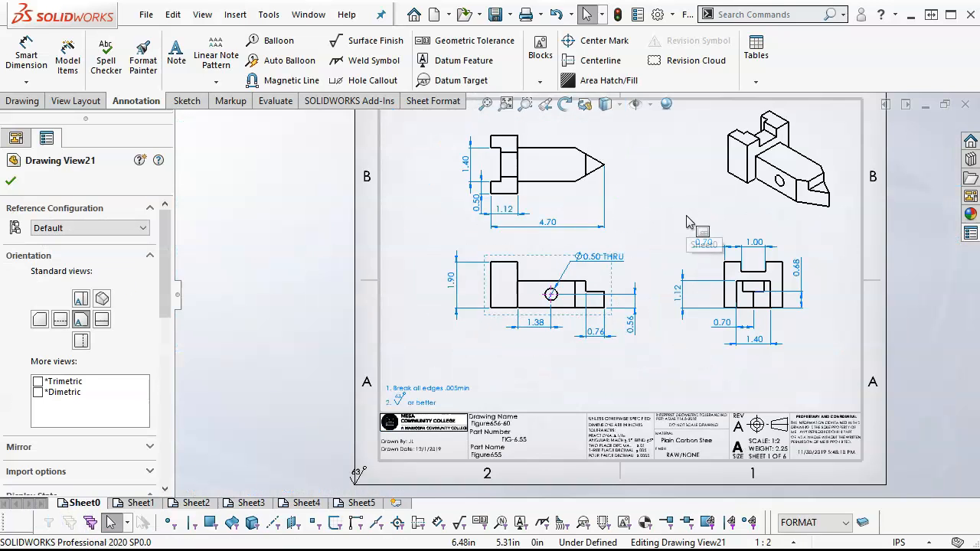
scroll(636, 251, "down", 1)
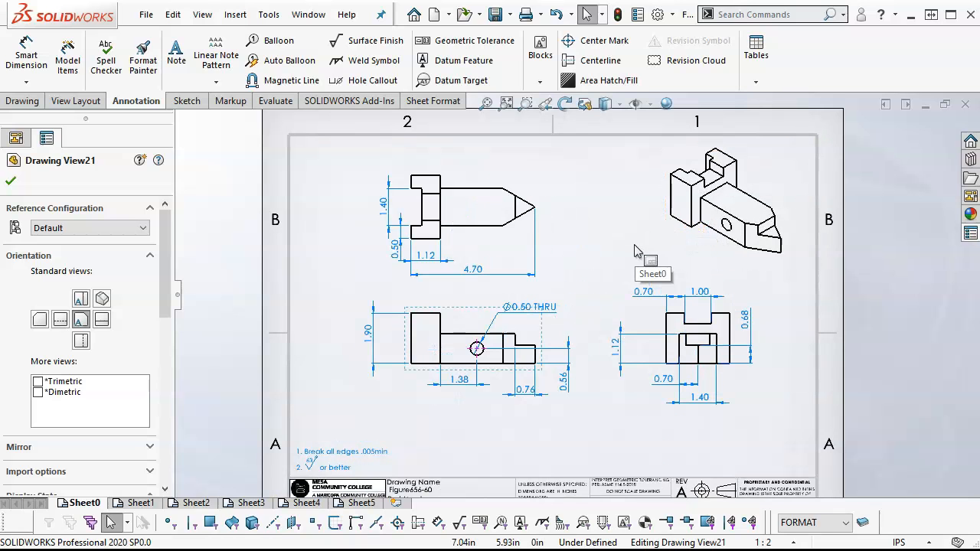
left_click_drag(461, 310, 452, 334)
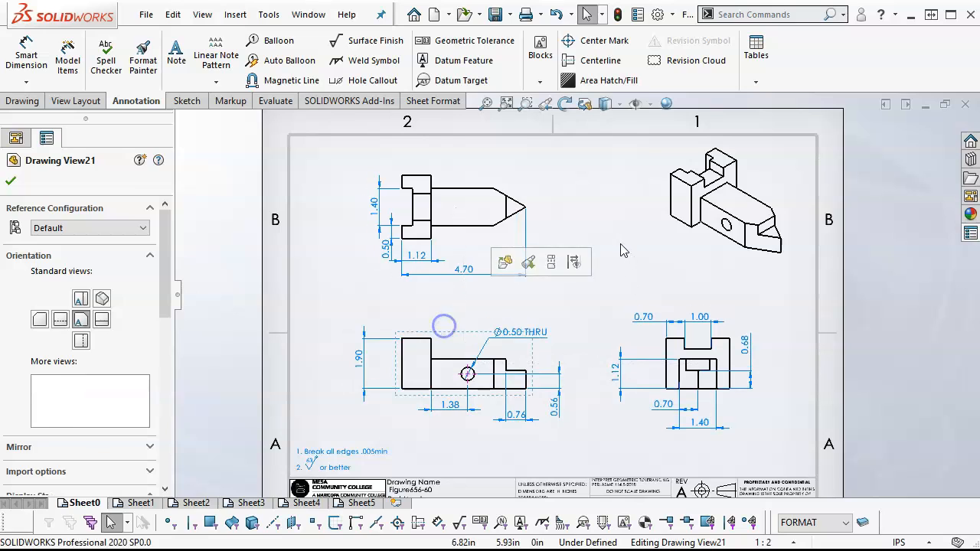
left_click(621, 243)
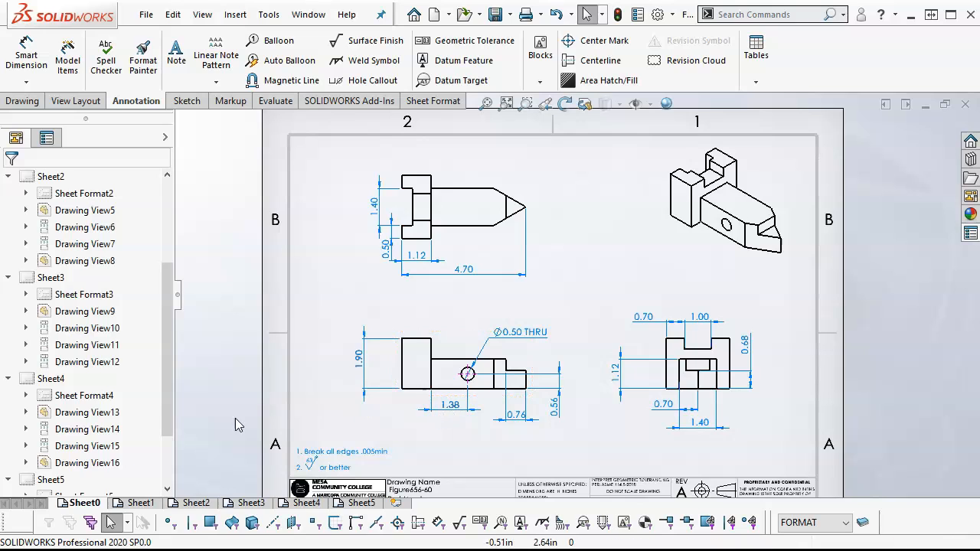
- Insert model dimensions from the entire model into all views on Sheet1, including those not marked for drawing
left_click(146, 503)
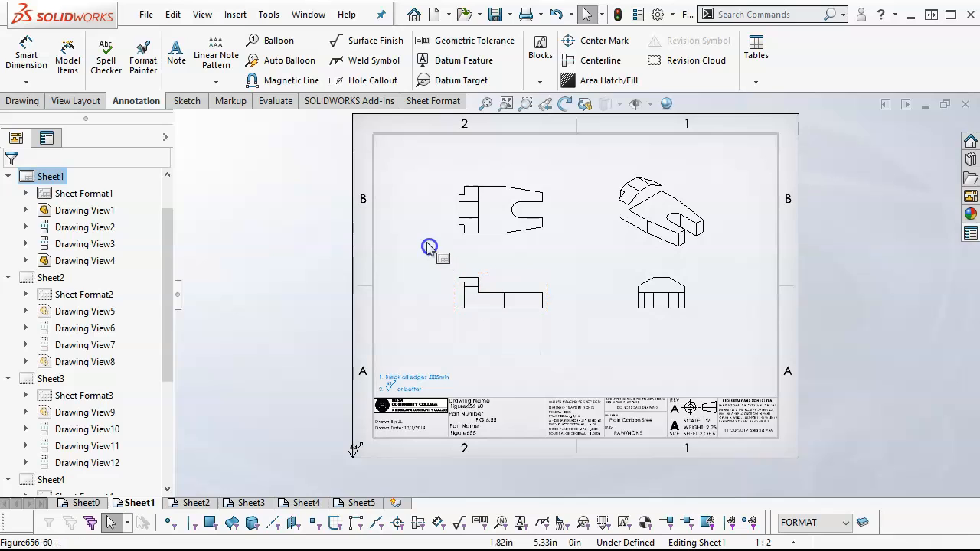
left_click(68, 59)
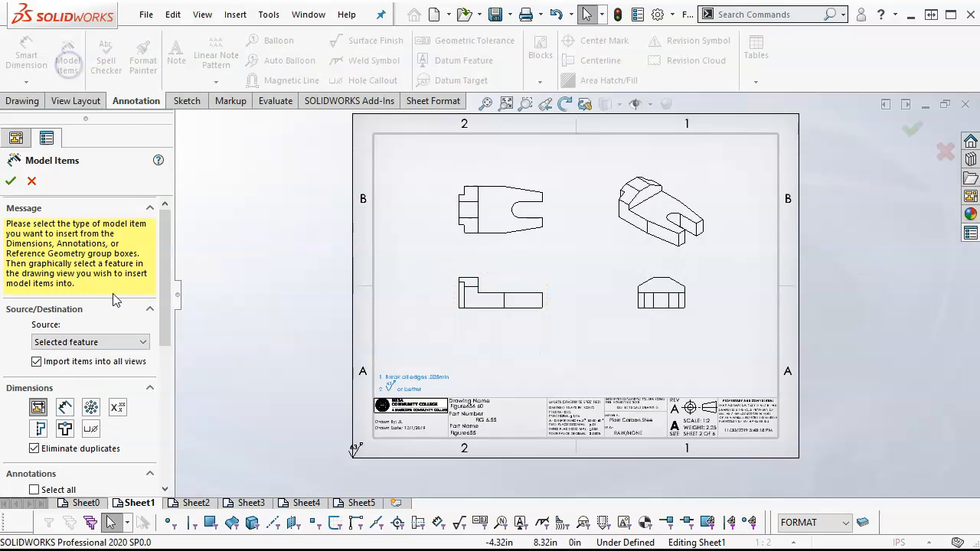
left_click(60, 342)
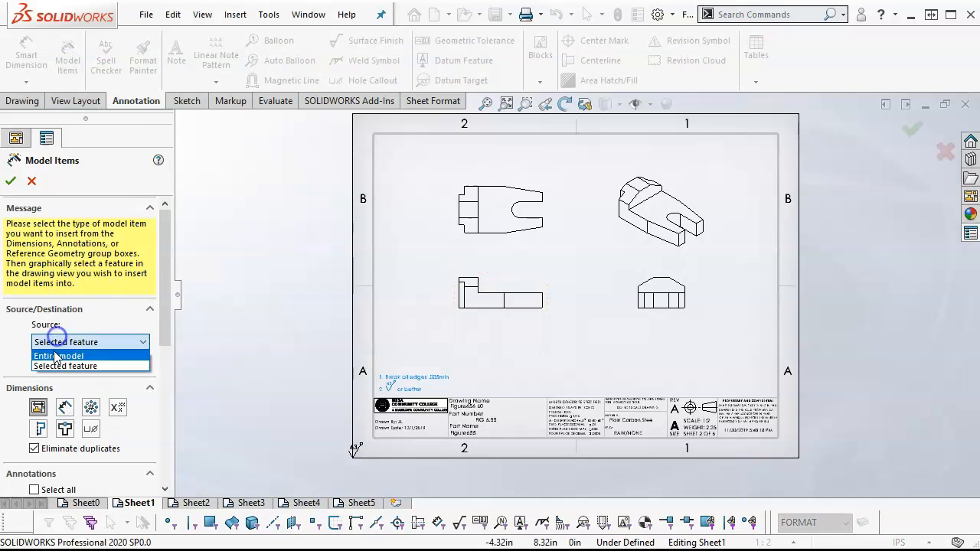
left_click(55, 355)
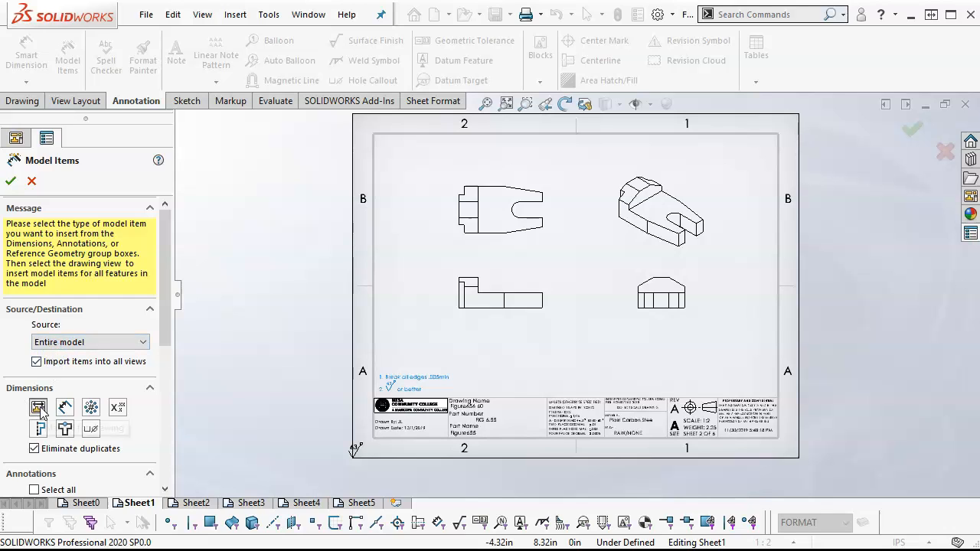
left_click(62, 408)
left_click(11, 182)
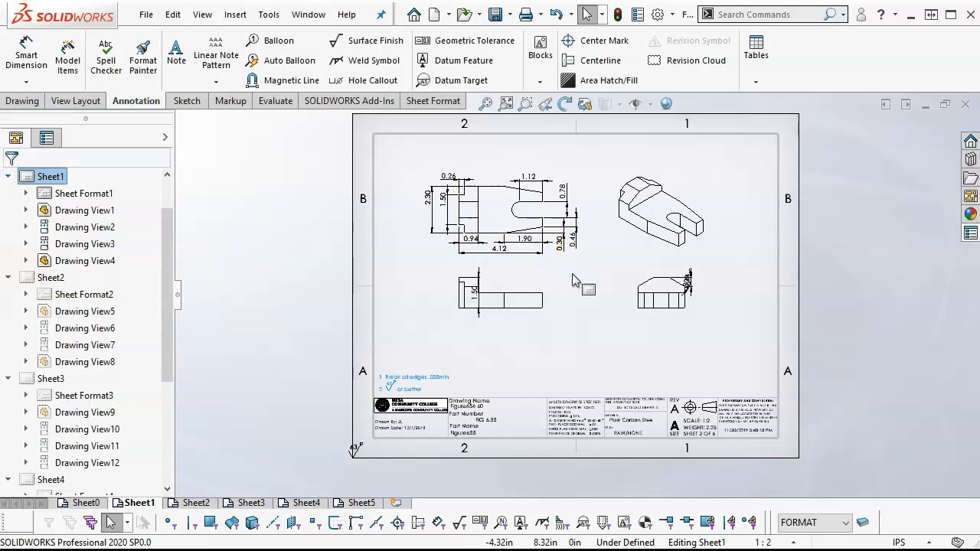
- Set the current drawing layer to Dims
scroll(569, 272, "down", 2)
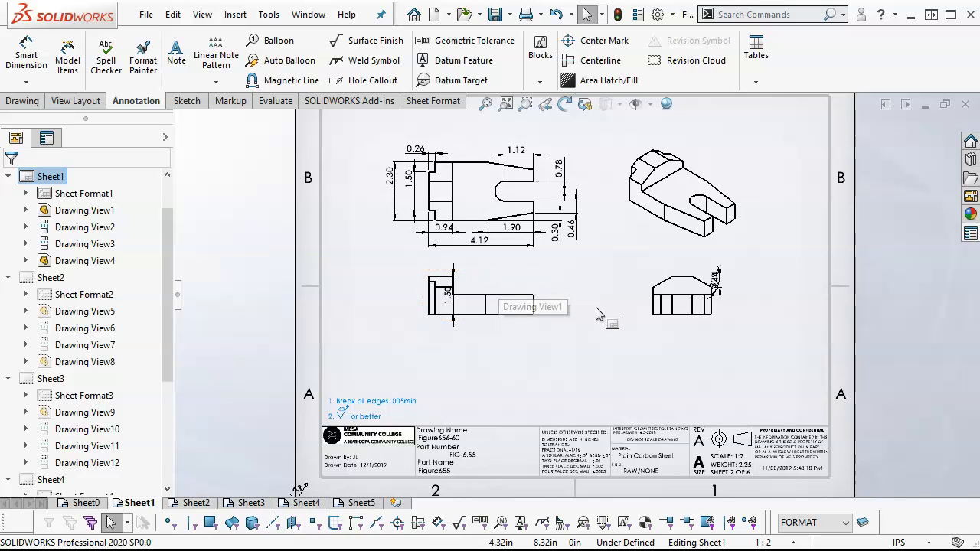
scroll(605, 316, "up", 1)
scroll(689, 272, "up", 2)
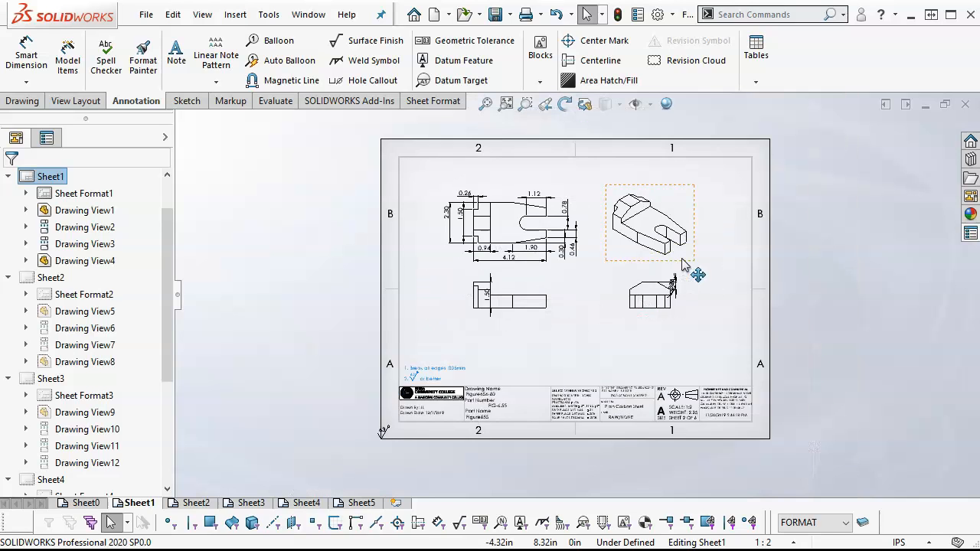
left_click(845, 523)
left_click(793, 549)
left_click(574, 330)
scroll(702, 267, "down", 1)
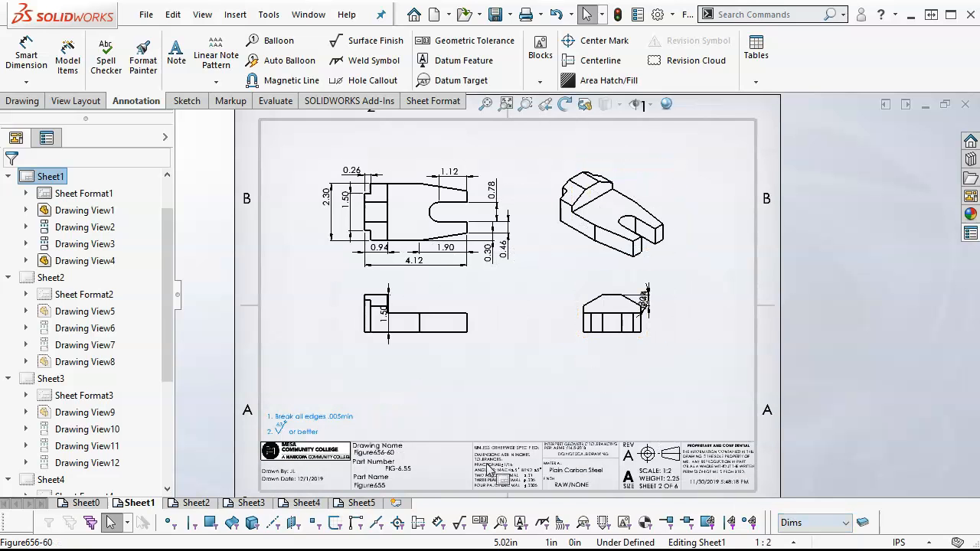
- Filter the selection to dimensions, select all dimensions in Sheet1's views, and assign them to the Dims layer
left_click(439, 522)
mouse_move(294, 153)
left_mouse_down()
mouse_move(564, 284)
mouse_move(678, 345)
mouse_move(681, 360)
left_mouse_up()
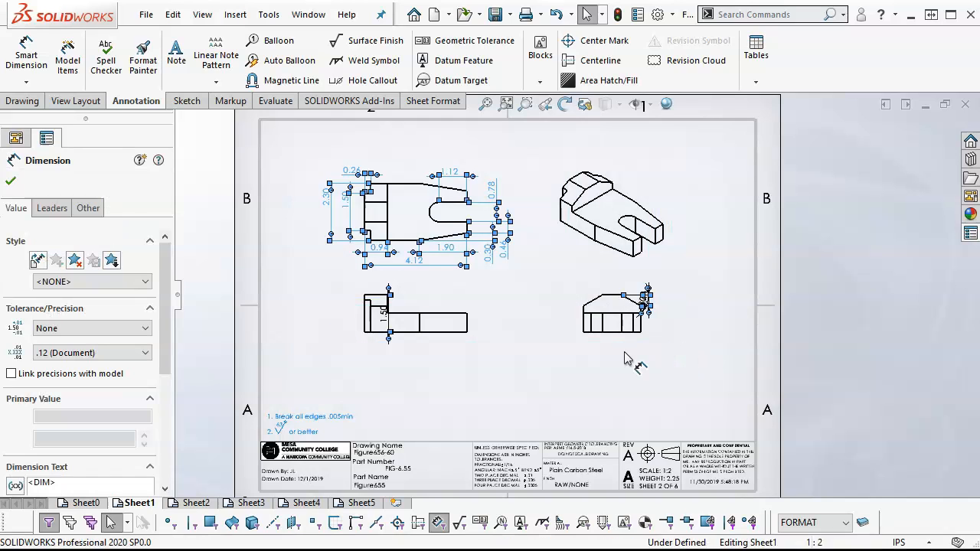
left_click(87, 207)
left_click(95, 365)
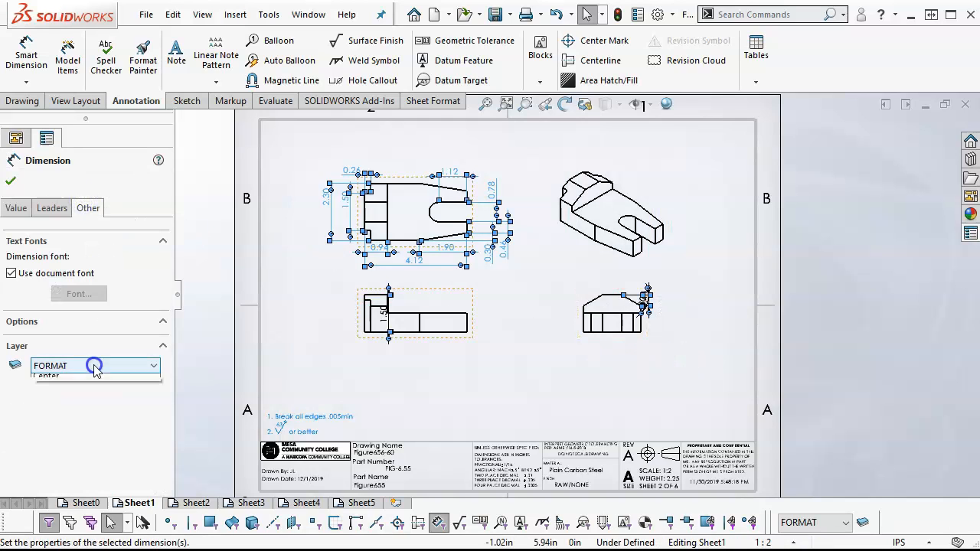
left_click(67, 398)
left_click(11, 181)
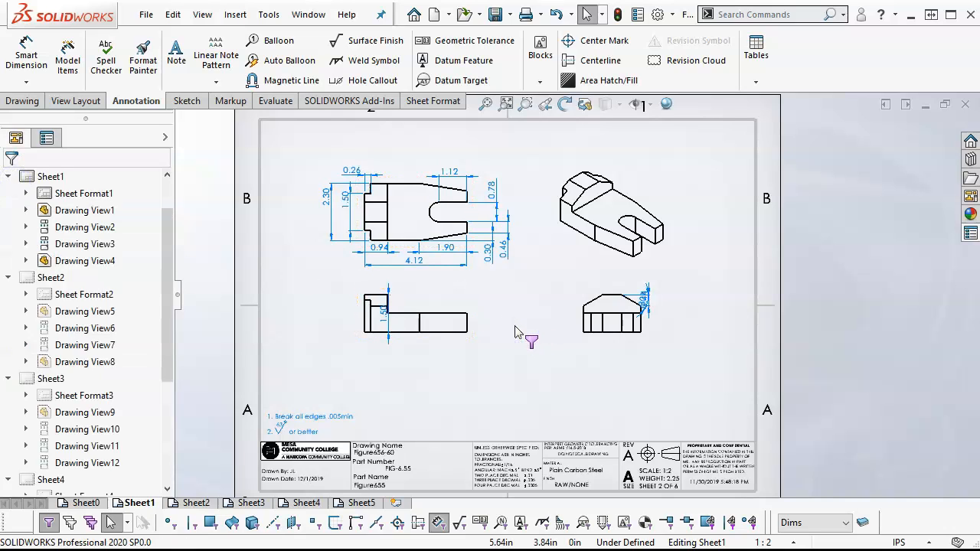
- Place the front view's 1.50 dimension outside its tall end and spread the side view's 30° and 0.44 dimensions clear of its outline
left_click_drag(381, 316, 342, 321)
left_click(461, 398)
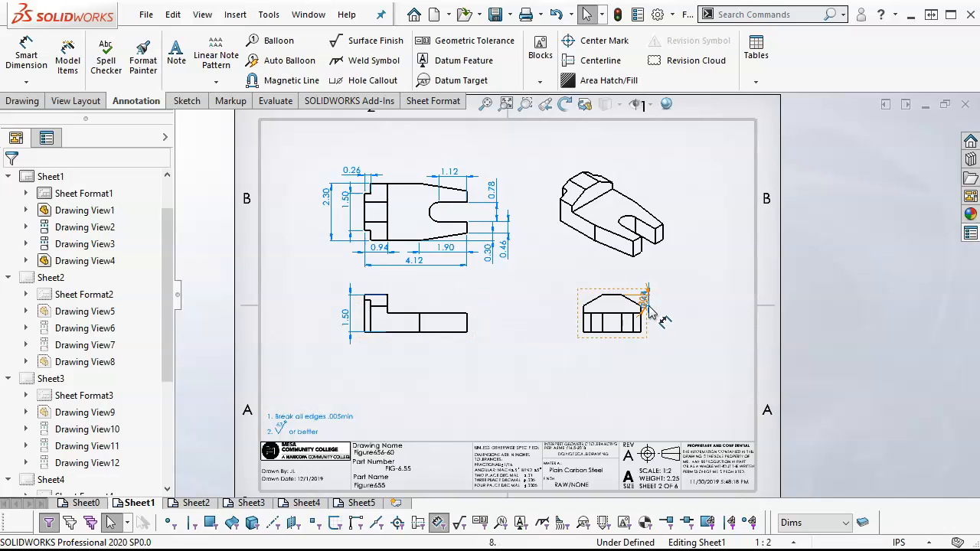
left_click_drag(649, 310, 667, 317)
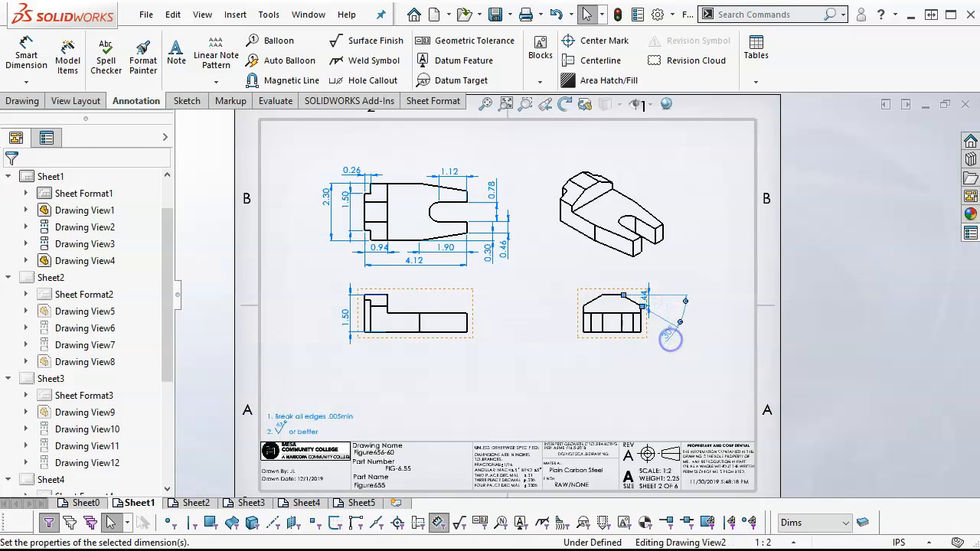
left_click(667, 334)
mouse_move(648, 296)
left_mouse_down()
mouse_move(659, 339)
mouse_move(646, 293)
mouse_move(653, 284)
mouse_move(659, 294)
left_mouse_up()
scroll(656, 307, "down", 3)
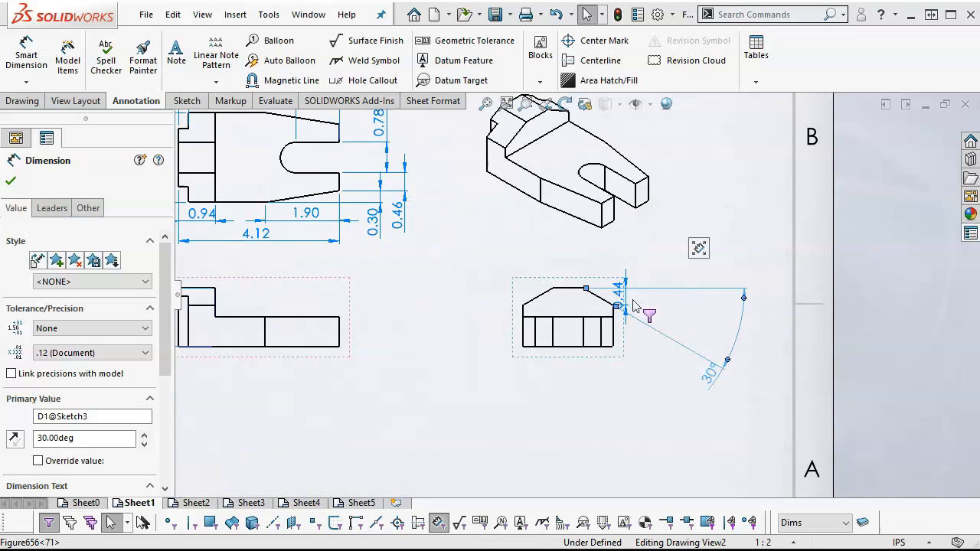
left_click(645, 398)
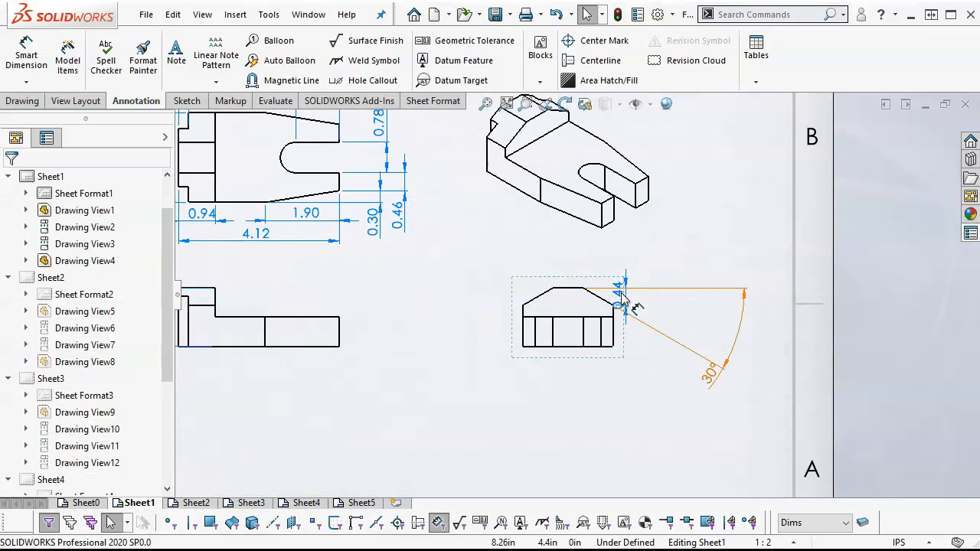
mouse_move(621, 297)
left_mouse_down()
mouse_move(647, 380)
mouse_move(647, 243)
mouse_move(638, 363)
mouse_move(684, 325)
mouse_move(671, 314)
left_mouse_up()
scroll(568, 370, "up", 1)
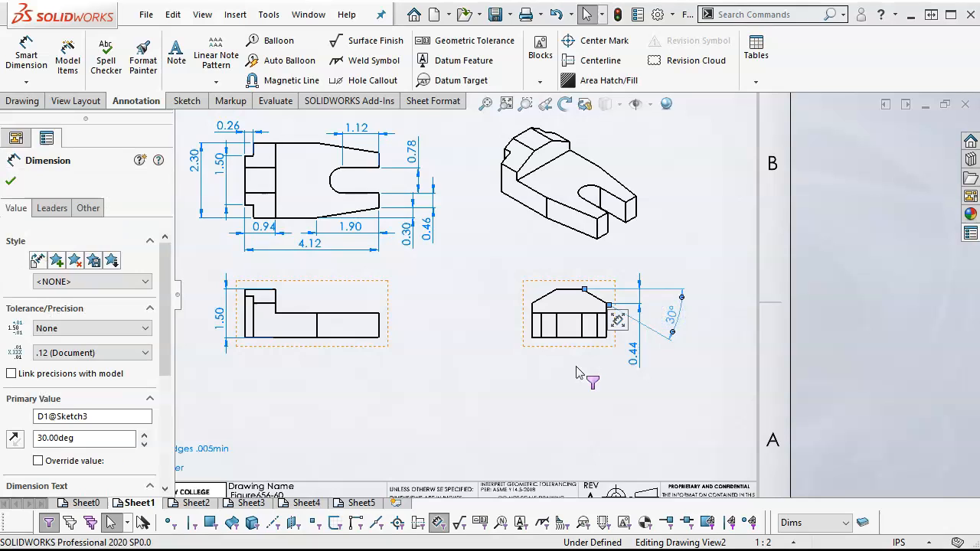
- Move Sheet1's front view lower to leave more space between it and the dimensioned top view
scroll(577, 329, "up", 3)
scroll(485, 311, "down", 1)
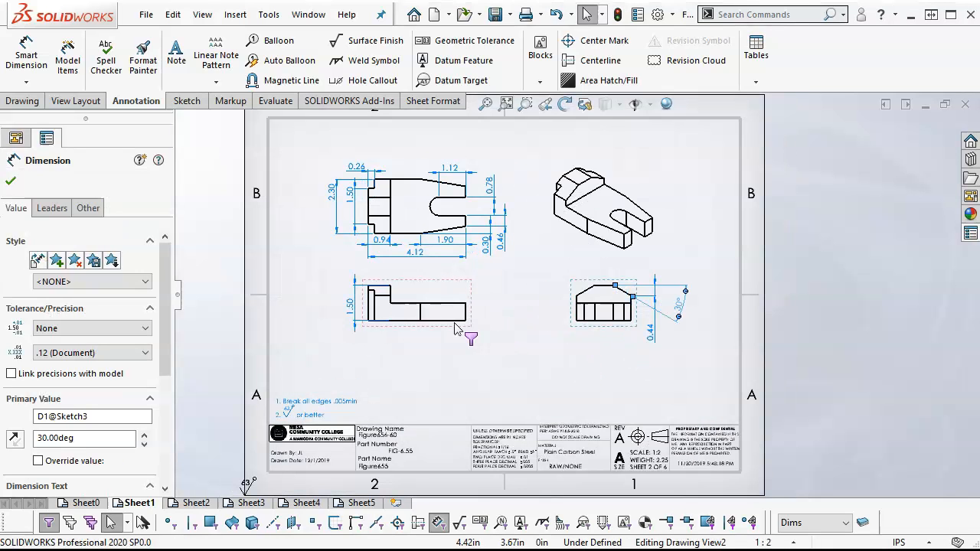
left_click_drag(447, 327, 442, 351)
left_click(518, 374)
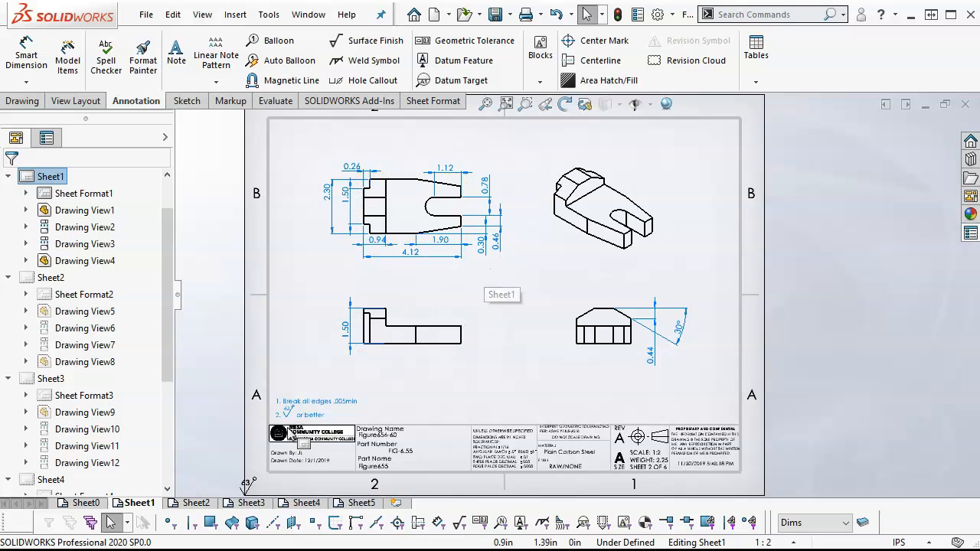
- Move Sheet2's front view slightly up and right, and import the entire model's marked dimensions into all its views
left_click(196, 503)
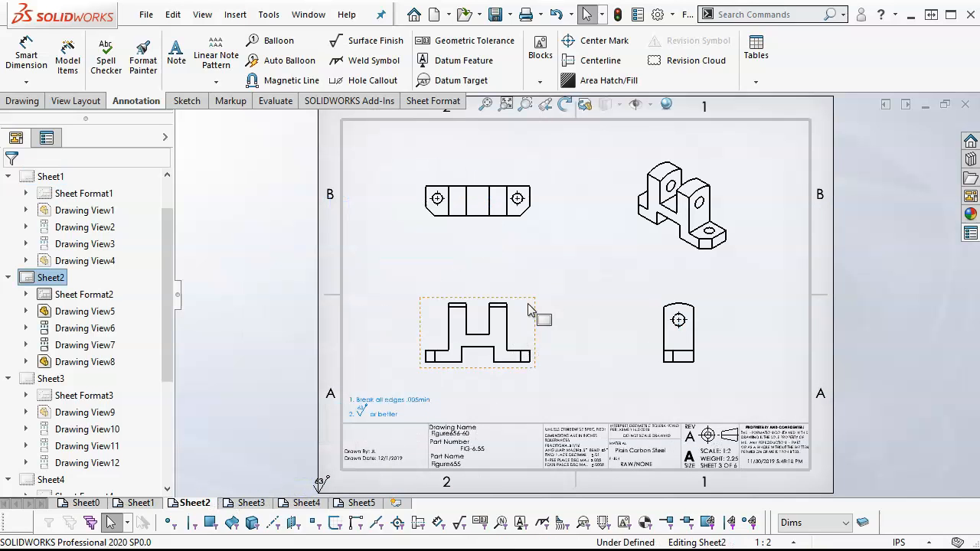
left_click_drag(532, 312, 534, 274)
left_click(593, 316)
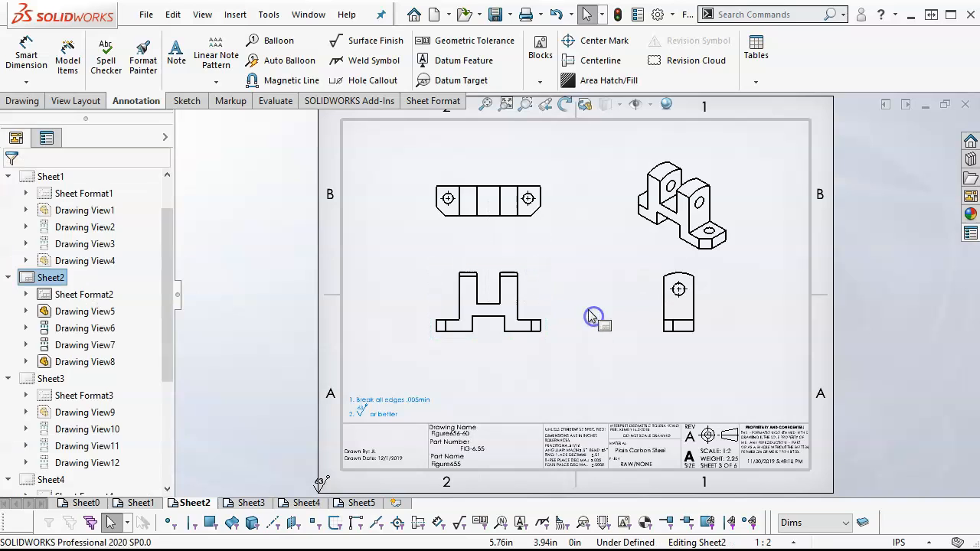
left_click(67, 58)
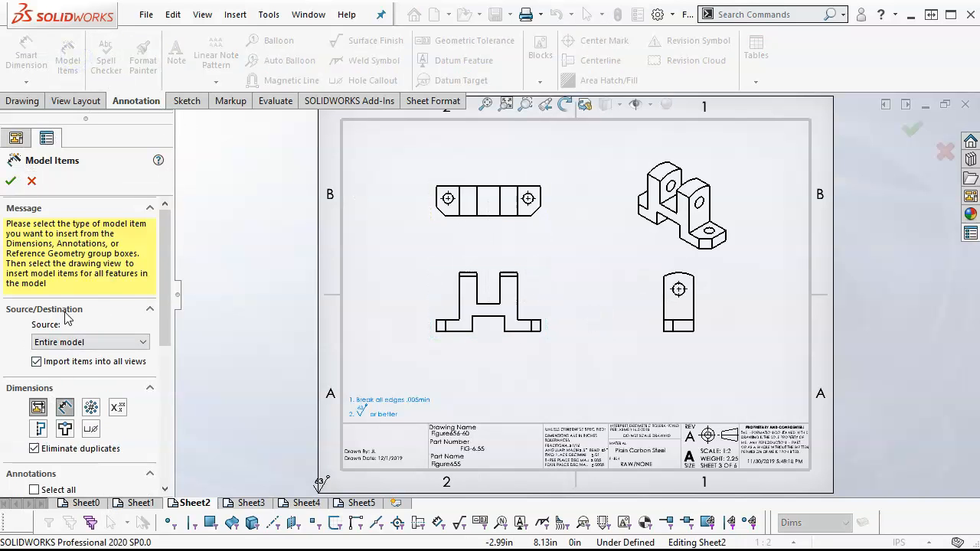
left_click(11, 183)
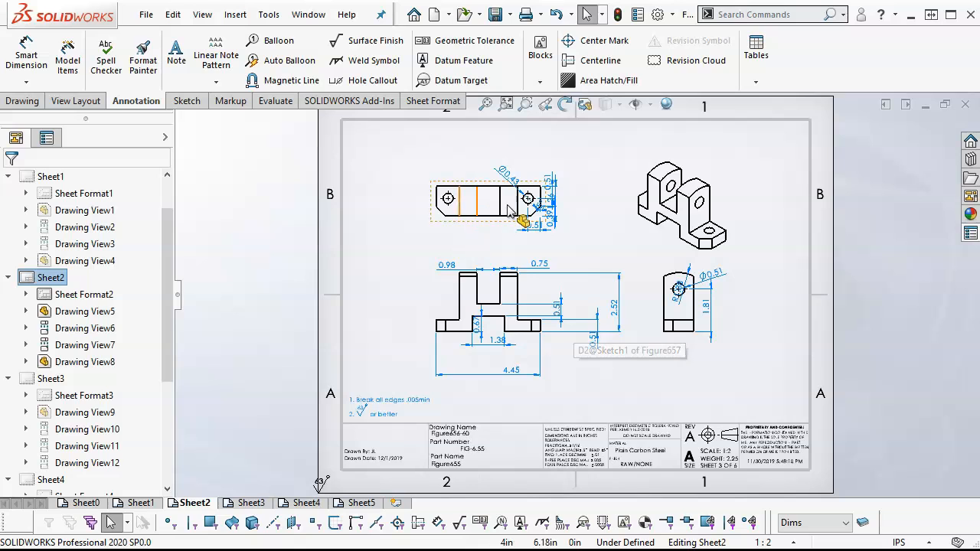
- Import the entire model's marked dimensions into all views on Sheet3, eliminating duplicates
left_click(250, 503)
left_click(499, 325)
left_click(526, 368)
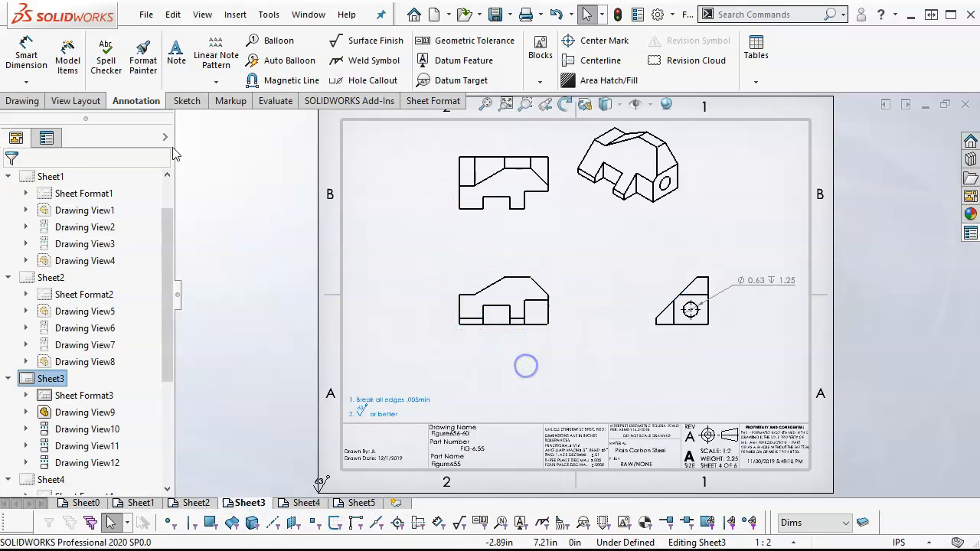
left_click(67, 58)
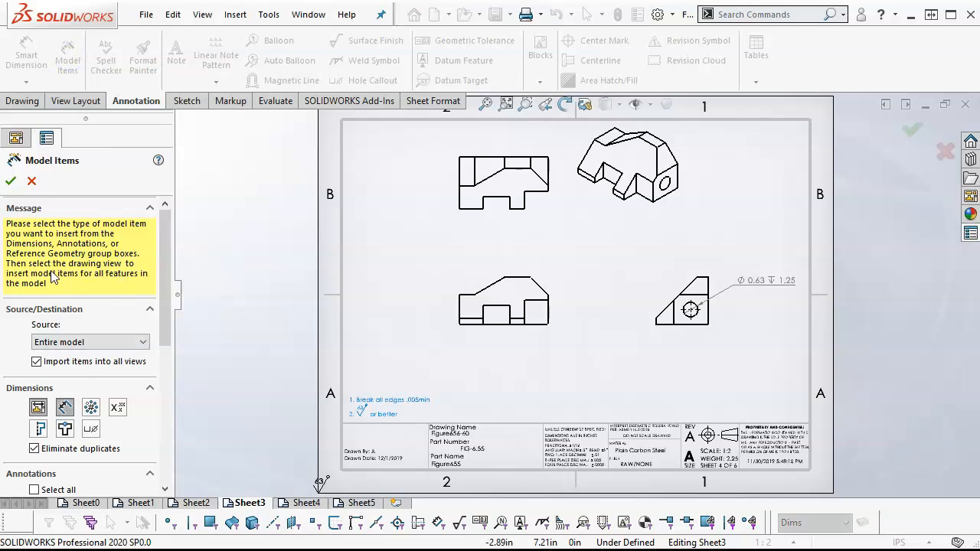
left_click(13, 181)
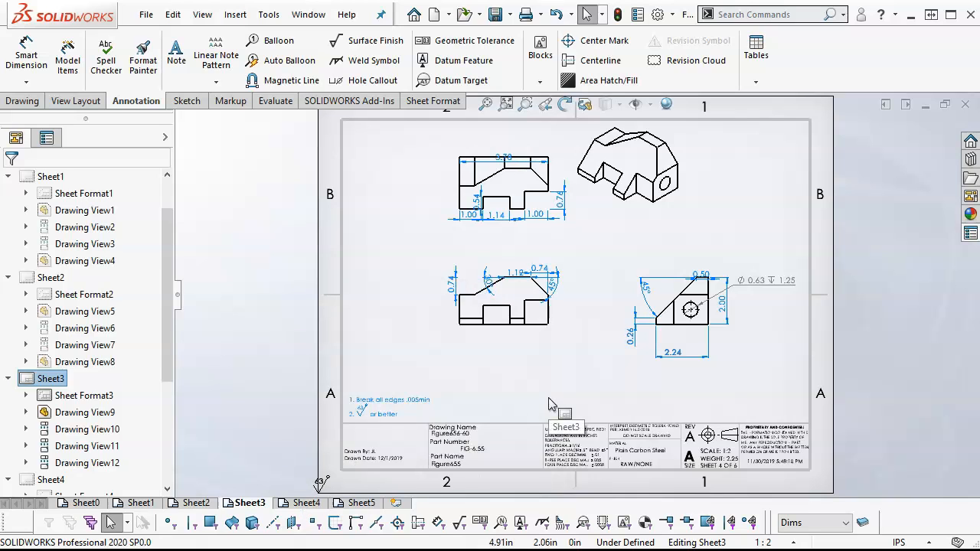
- Import the entire model's marked dimensions into all views on Sheet4, eliminating duplicates
left_click(306, 504)
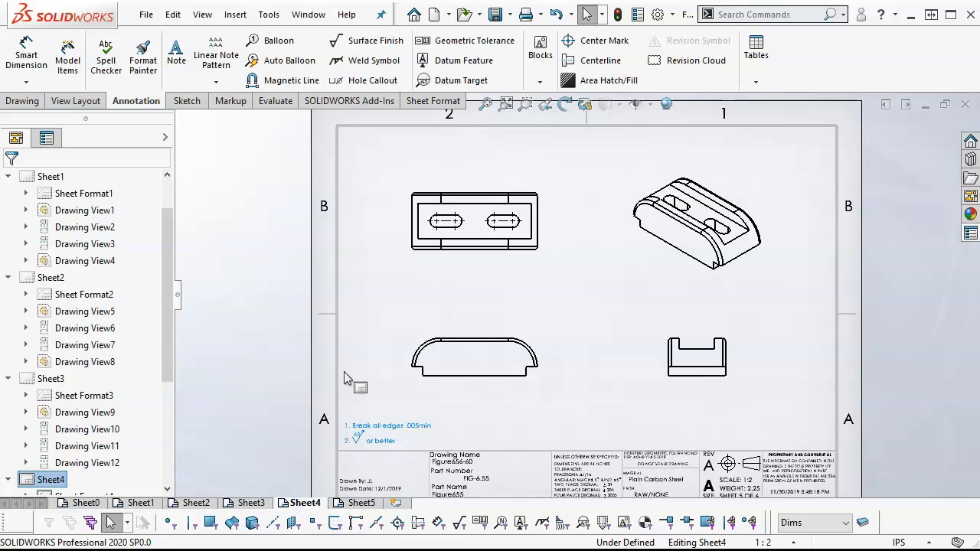
left_click(61, 61)
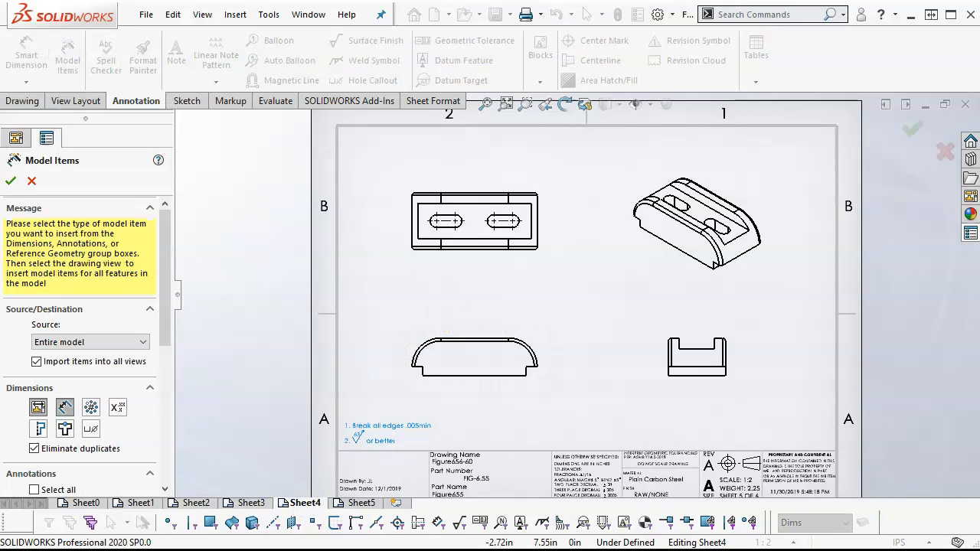
left_click(11, 181)
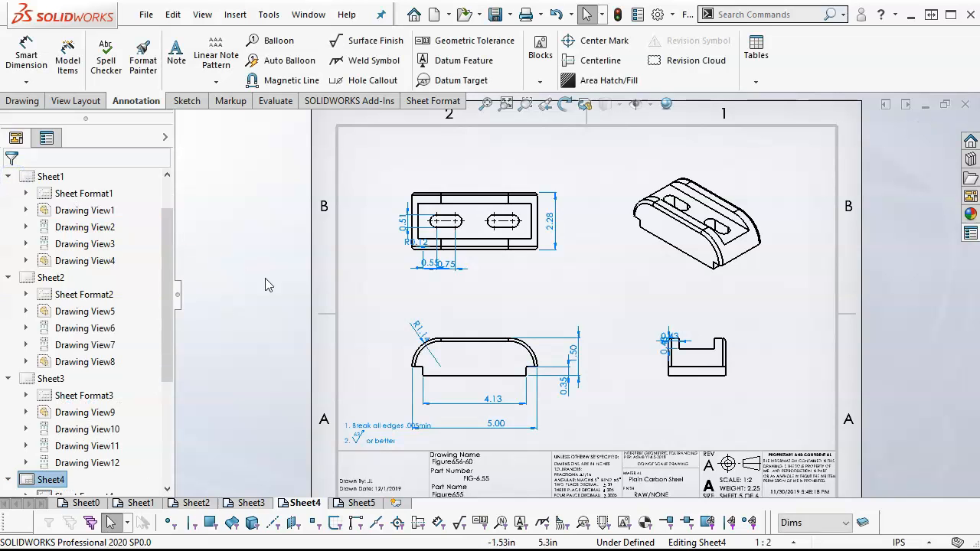
- Select all dimensions in Sheet5's views and assign them to the Dims layer
left_click(359, 503)
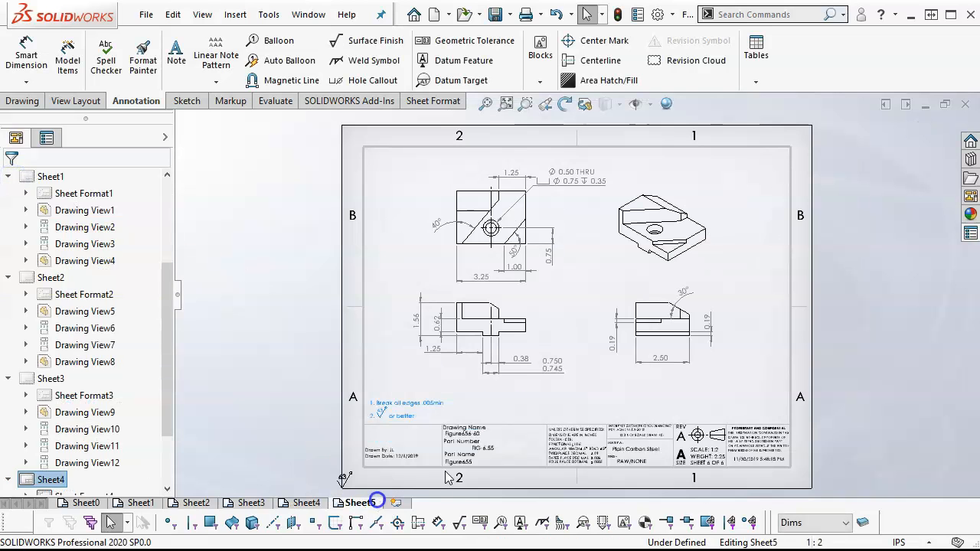
scroll(702, 257, "down", 1)
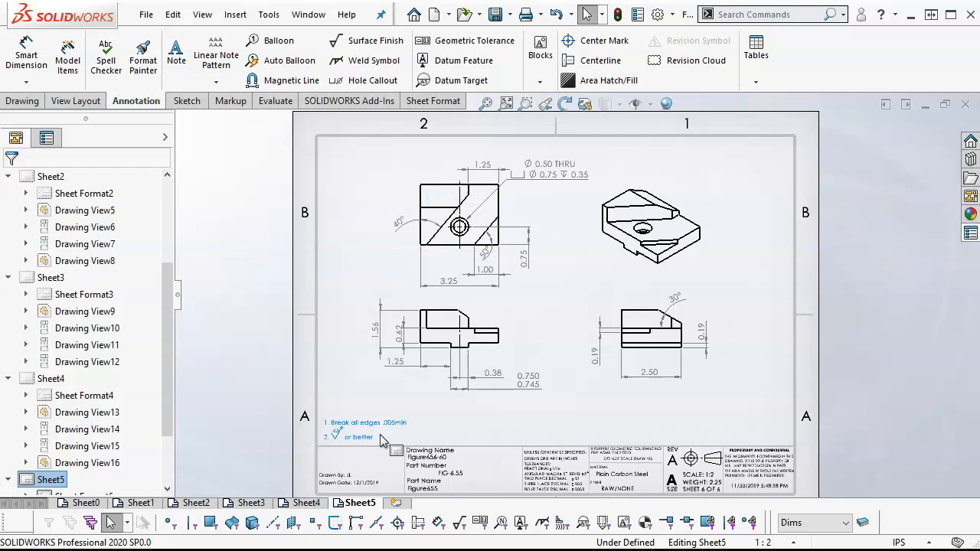
left_click_drag(359, 144, 737, 411)
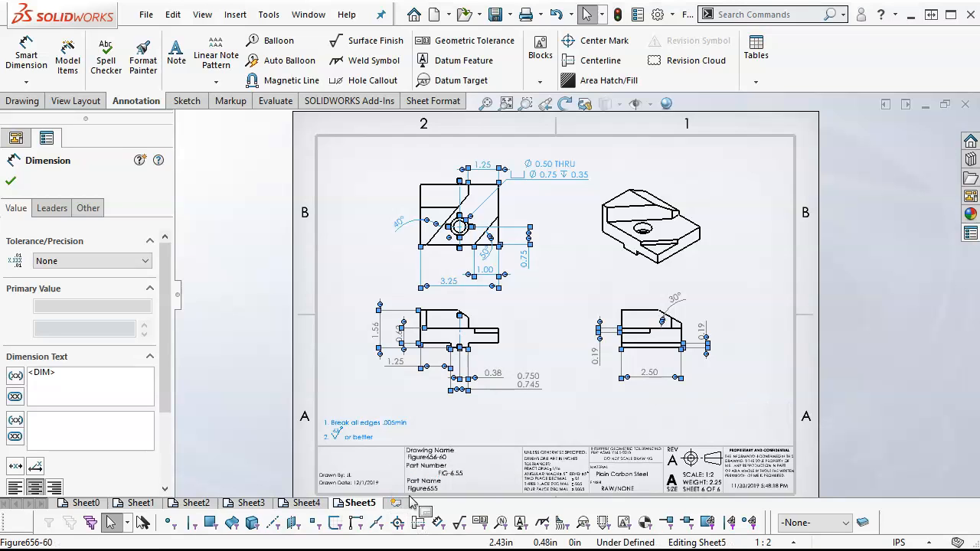
left_click(88, 207)
left_click(87, 364)
left_click(75, 399)
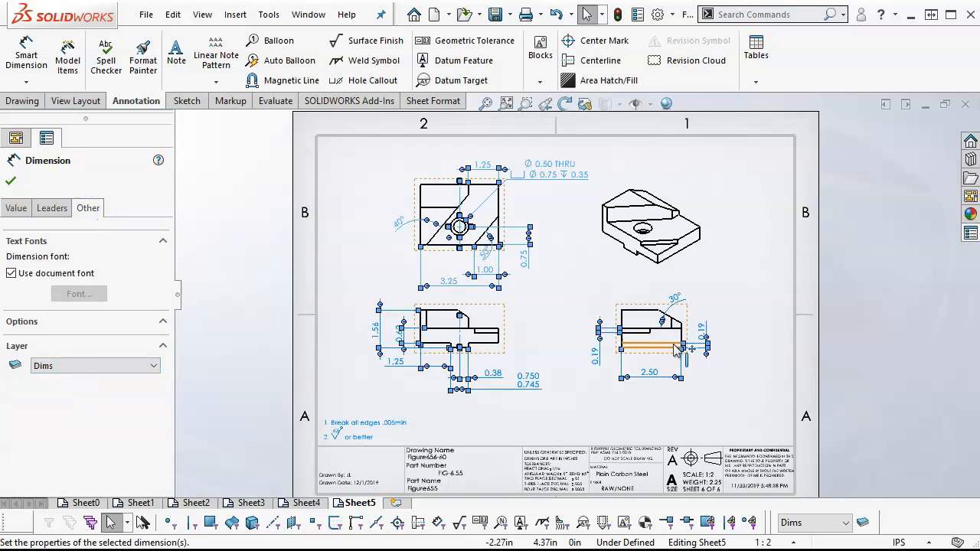
left_click(712, 278)
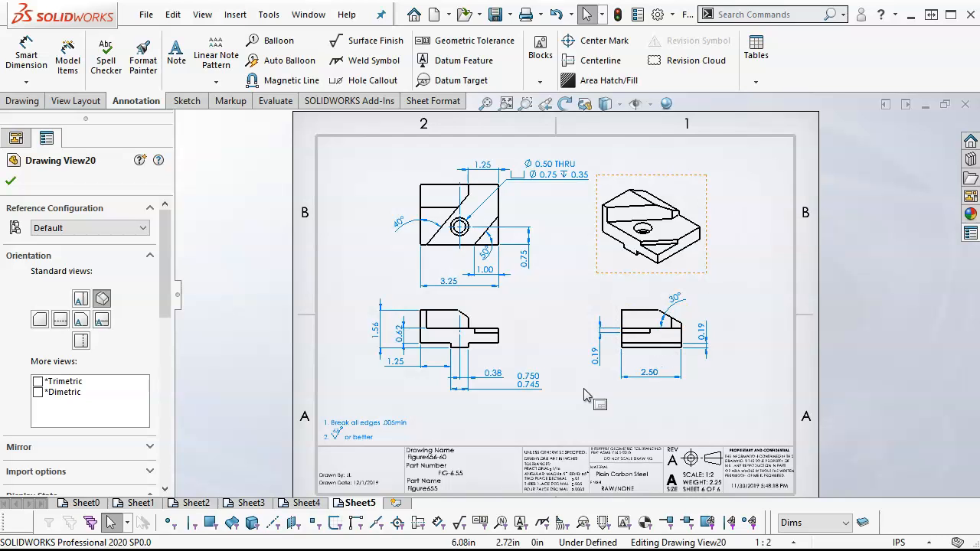
- Examine the title block on Sheet5 and check the sheet formats and dimensions on Sheet4, Sheet3 and Sheet2
scroll(598, 412, "up", 1)
scroll(599, 412, "down", 1)
scroll(380, 413, "down", 6)
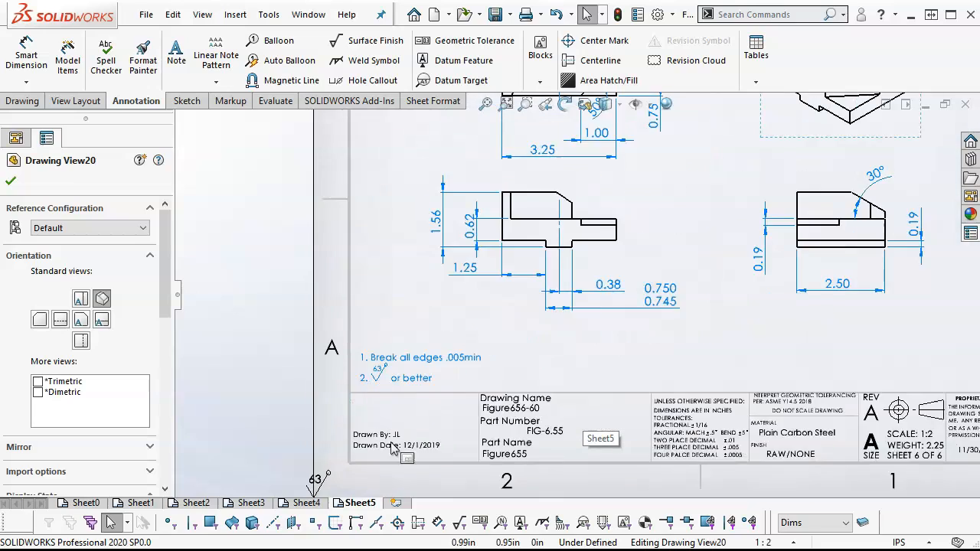
scroll(401, 444, "up", 6)
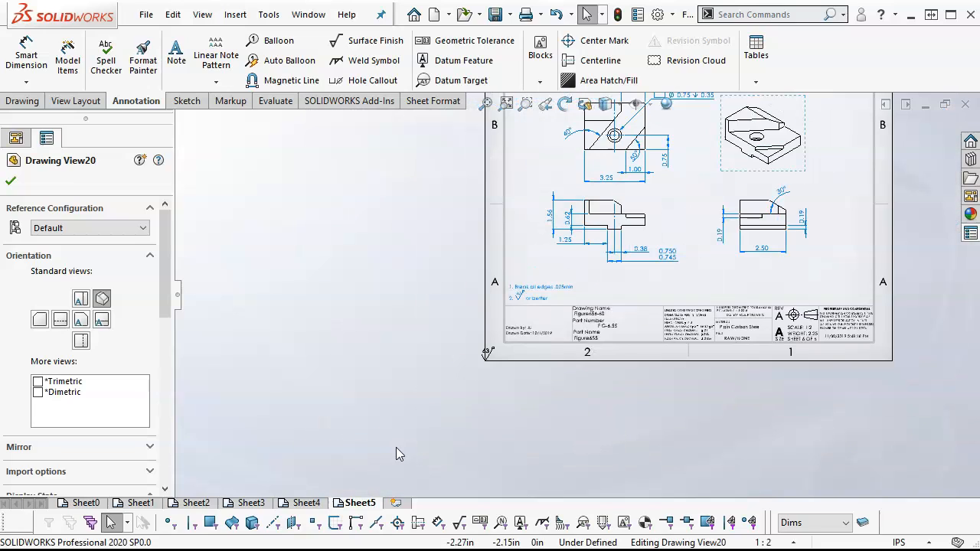
left_click(295, 503)
scroll(379, 426, "up", 2)
scroll(423, 455, "down", 3)
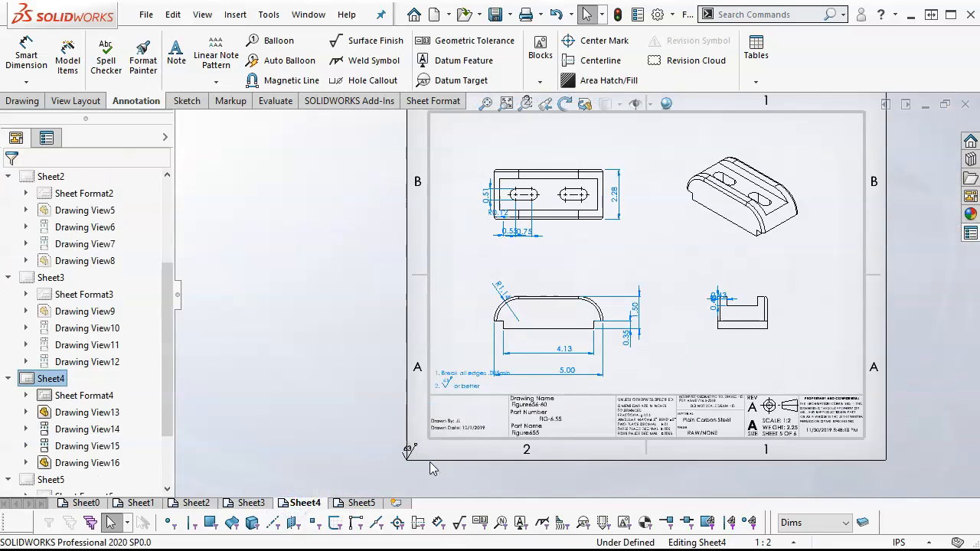
left_click(249, 504)
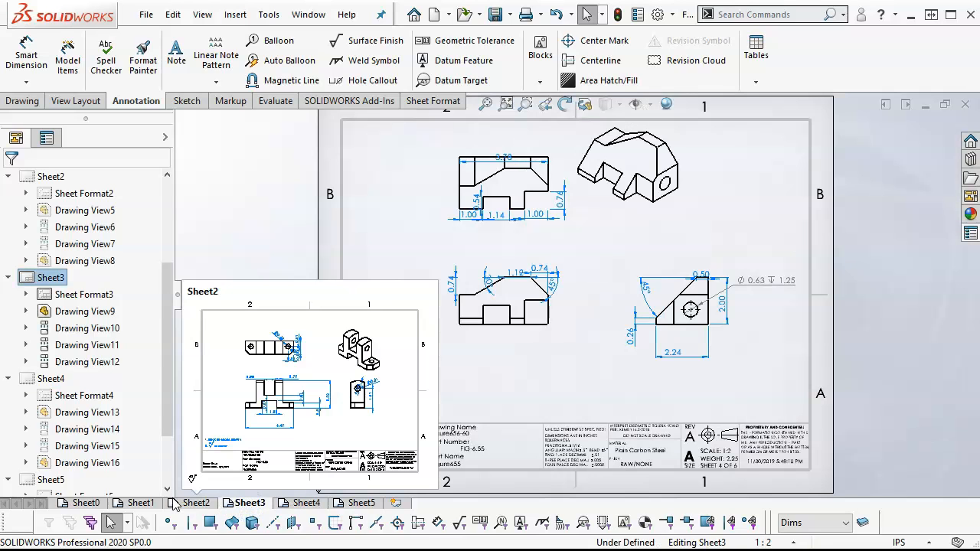
left_click(178, 505)
key("f")
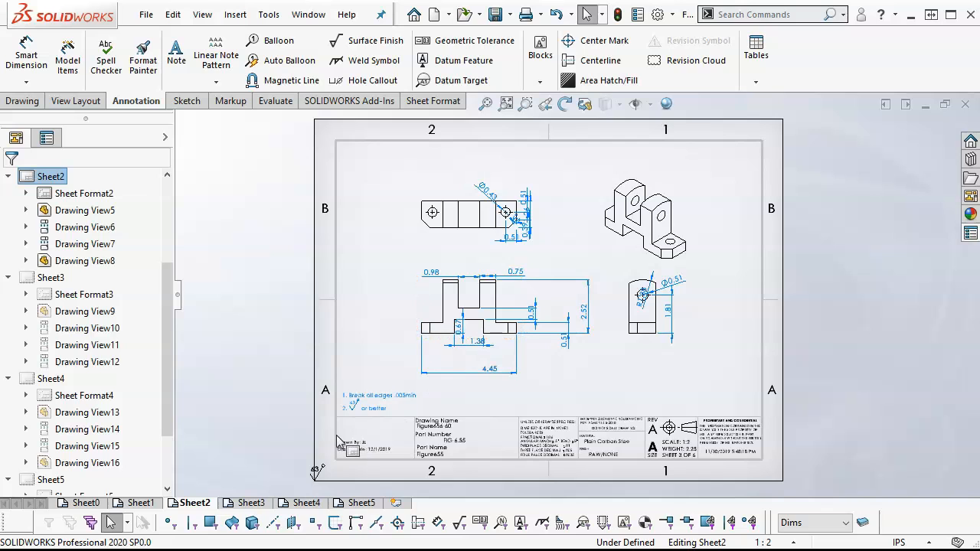
- Return to Sheet1 and set the current drawing layer to Center
left_click(139, 503)
scroll(439, 162, "down", 2)
scroll(440, 162, "down", 1)
scroll(437, 253, "down", 1)
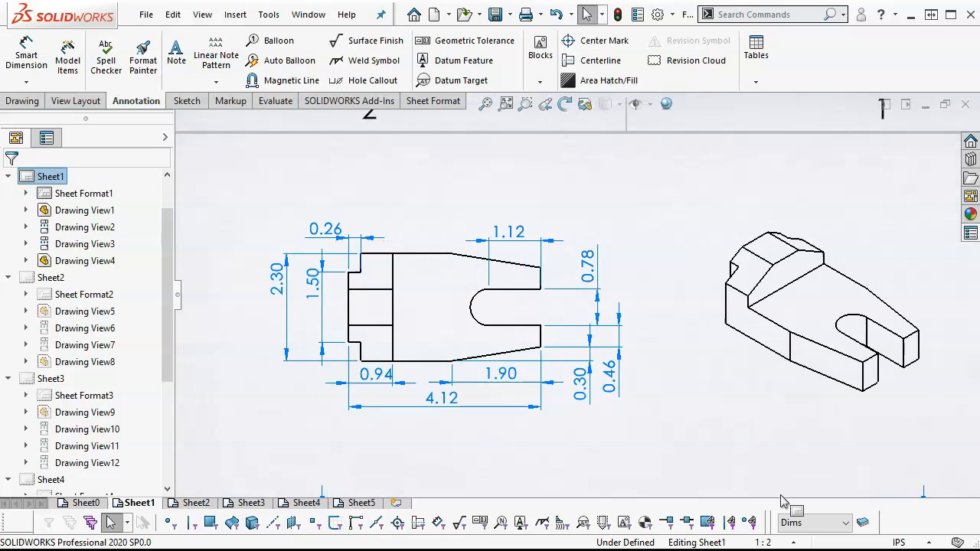
left_click(845, 522)
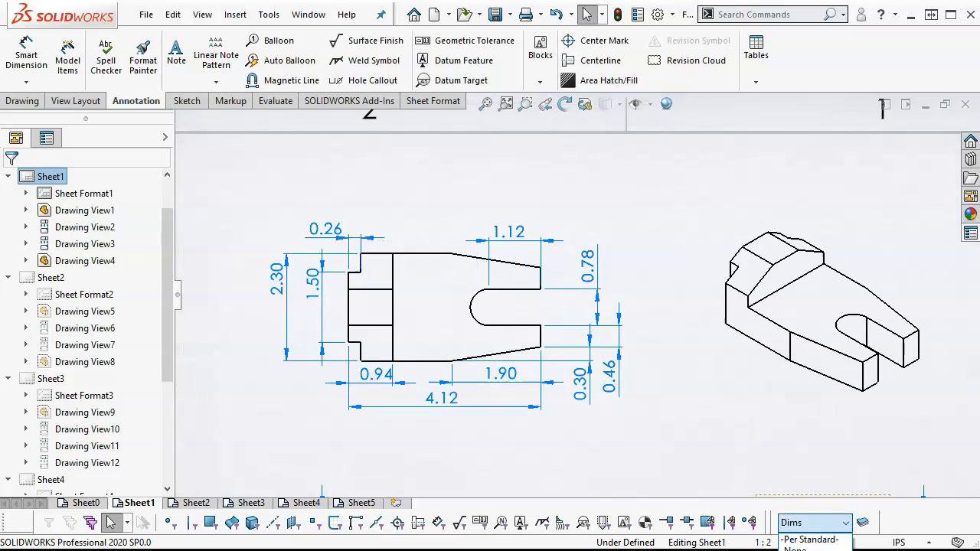
left_click(804, 550)
- Add a horizontal centerline between the top view's two long outer edges and extend both ends past the outline
scroll(553, 404, "down", 3)
left_click(602, 66)
left_click(368, 174)
left_click(372, 324)
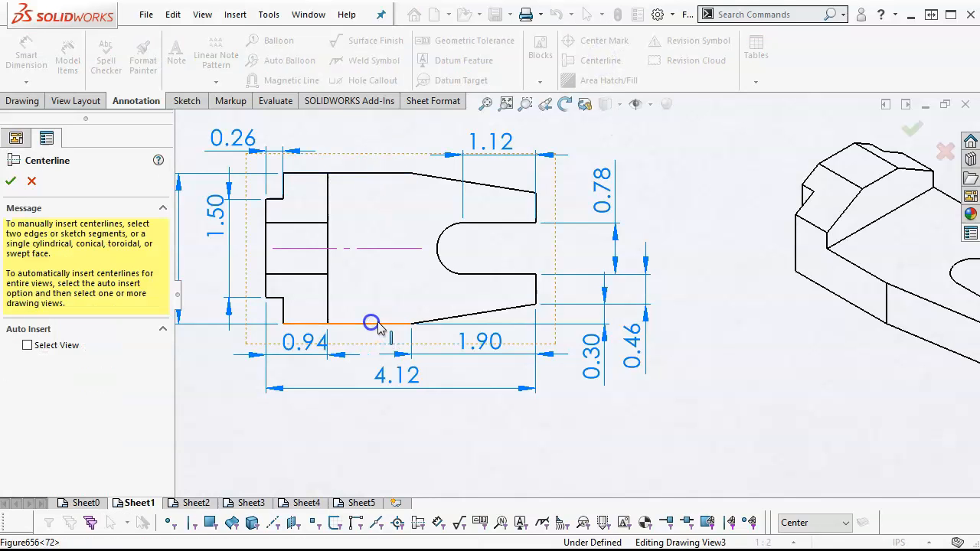
left_click(12, 180)
left_click_drag(258, 251, 241, 249)
left_click_drag(421, 249, 578, 249)
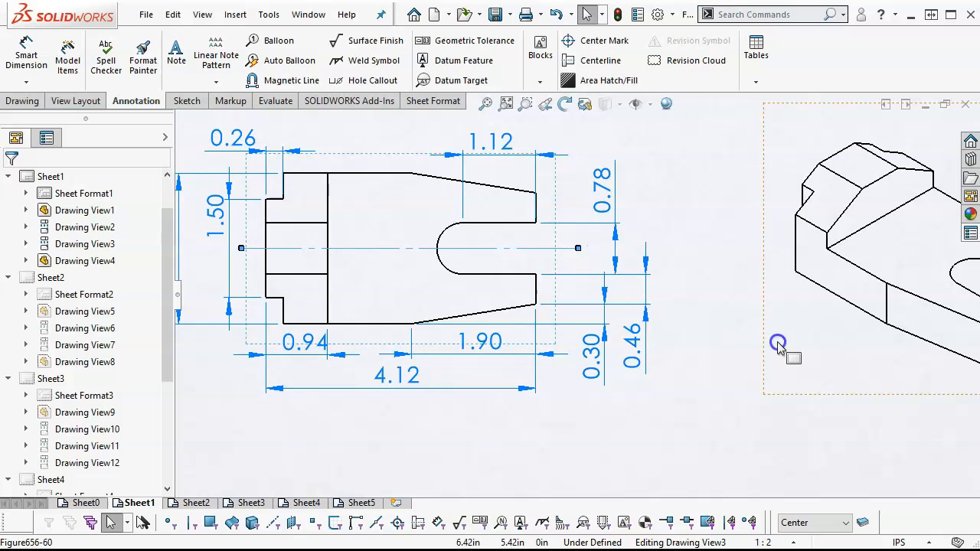
- Add a center mark to the rounded end of the slot in Sheet1's top view
left_click(576, 40)
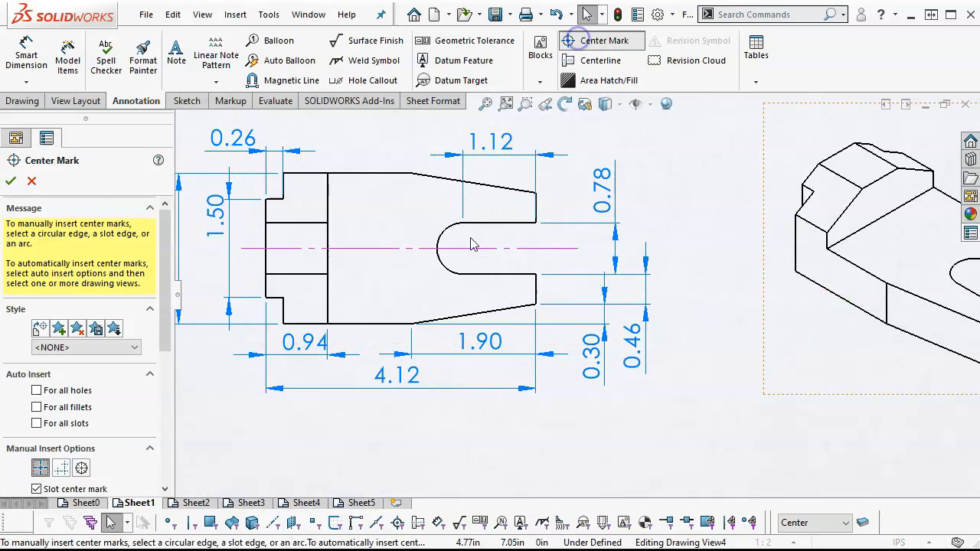
left_click(450, 272)
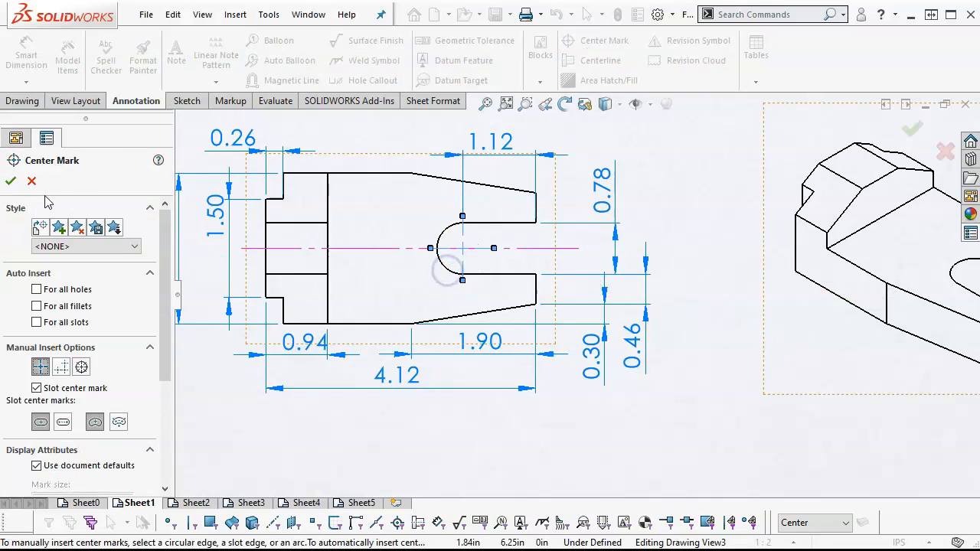
left_click(10, 181)
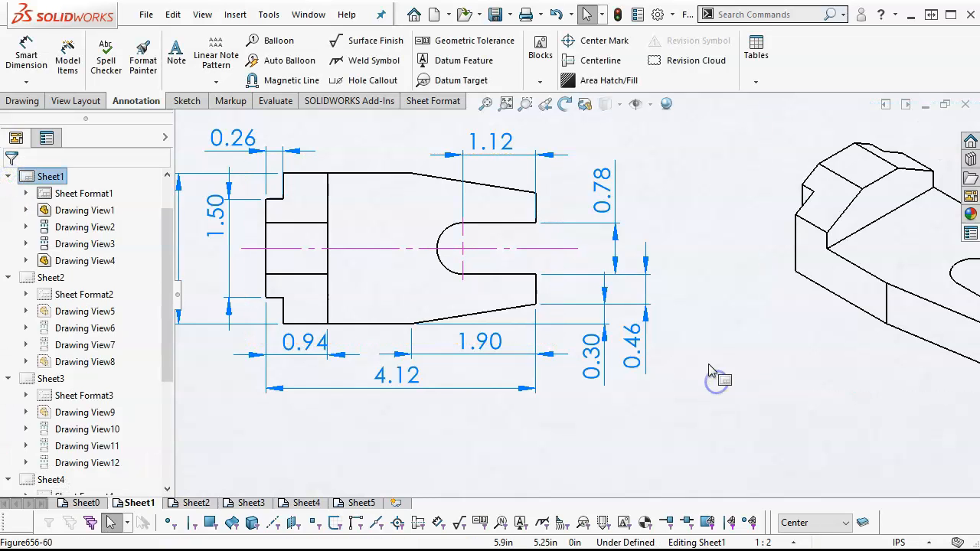
scroll(709, 372, "up", 4)
scroll(704, 369, "up", 1)
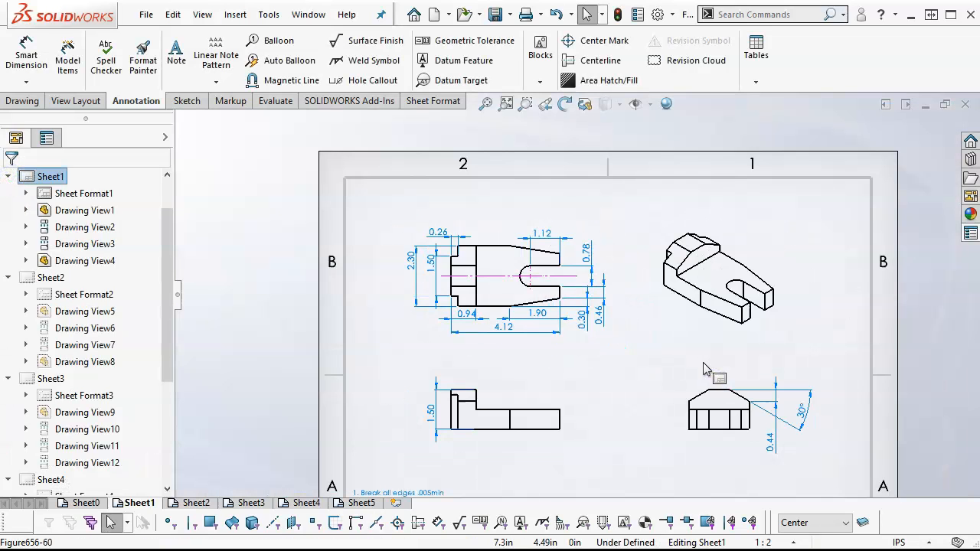
scroll(732, 447, "up", 1)
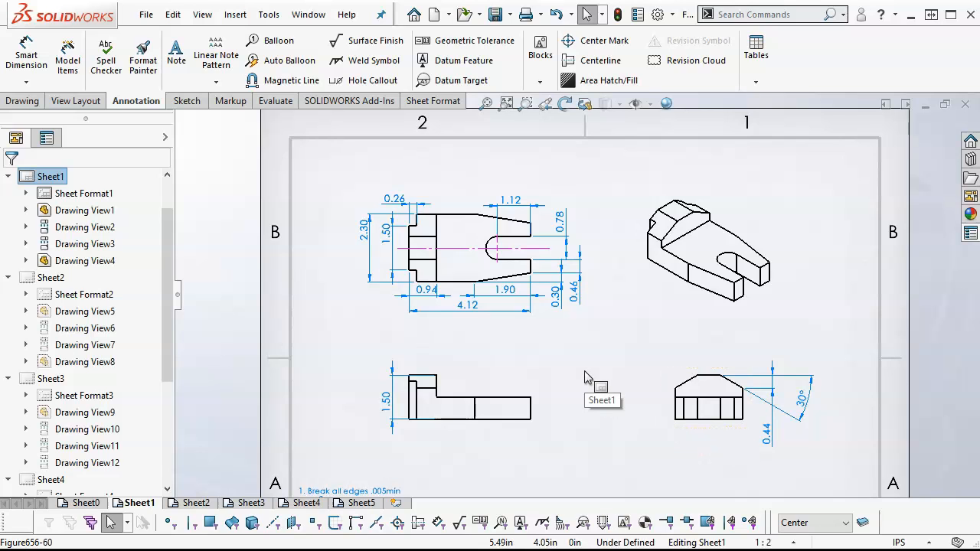
scroll(527, 272, "down", 2)
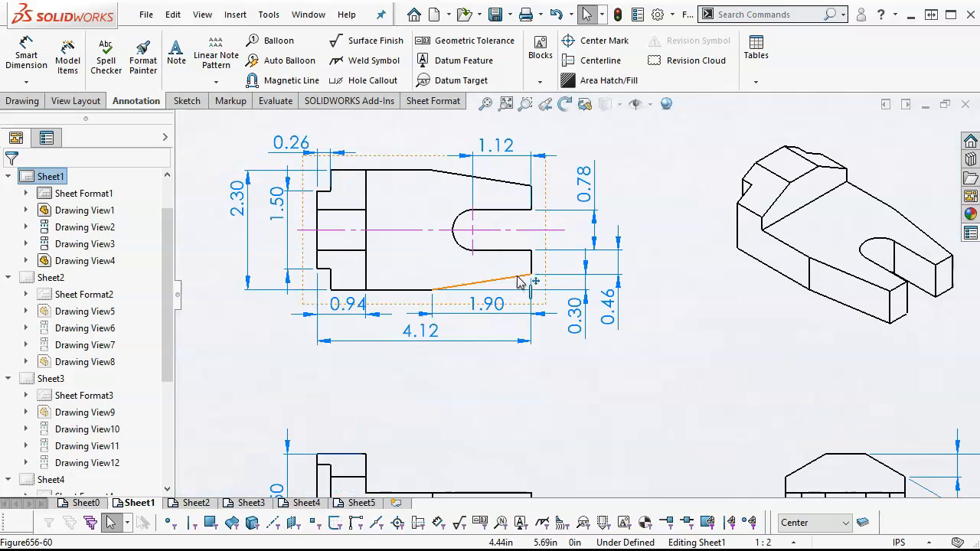
right_click(518, 232)
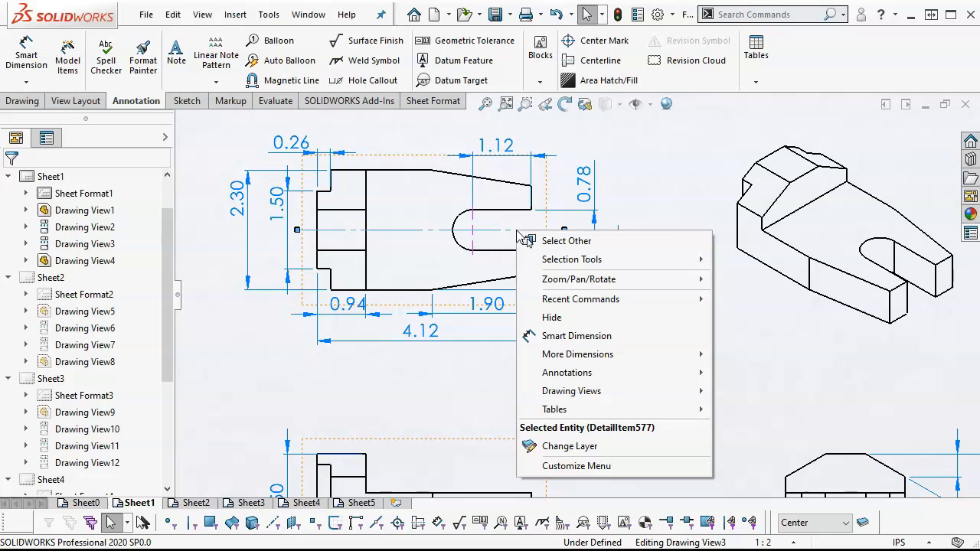
left_click(444, 406)
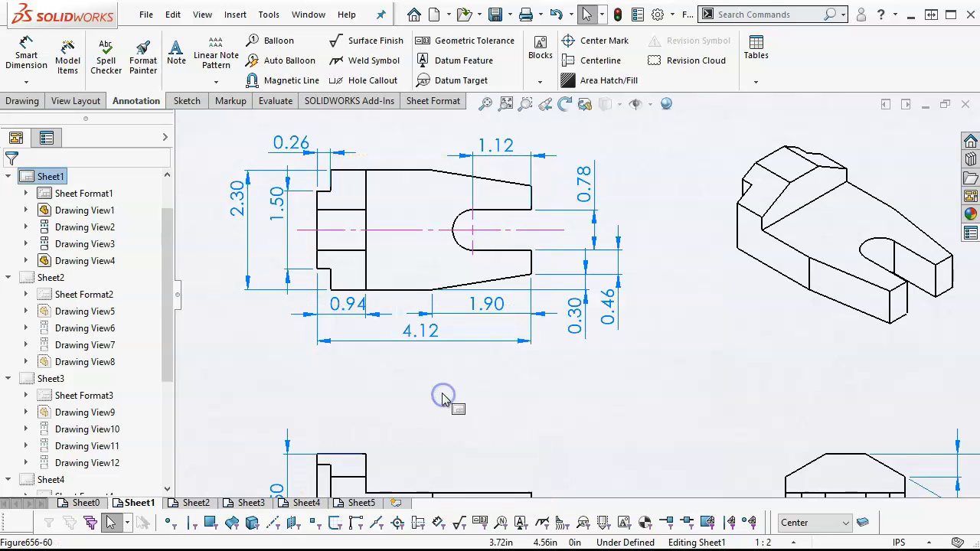
- Start a note without a leader by Sheet1's top view and open the full symbol library for it
left_click(403, 230)
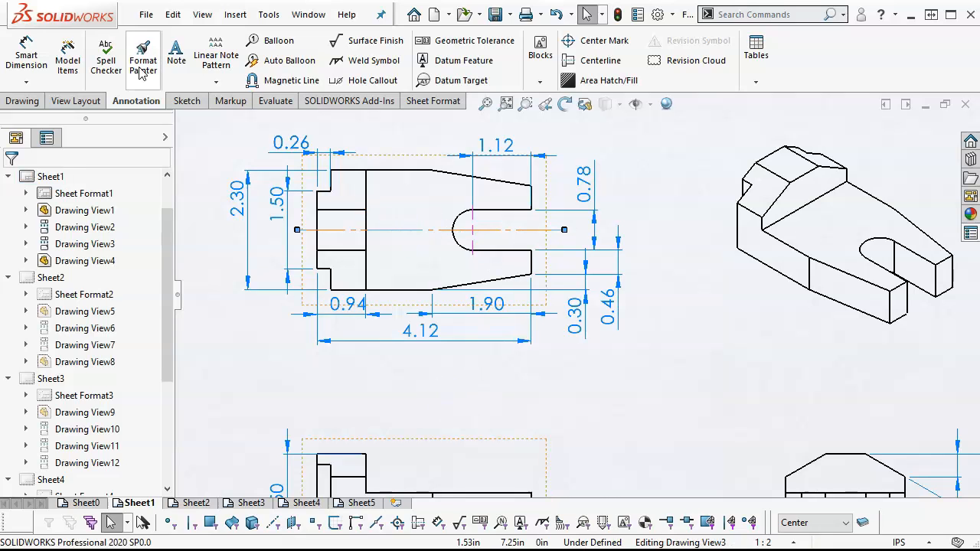
left_click(177, 60)
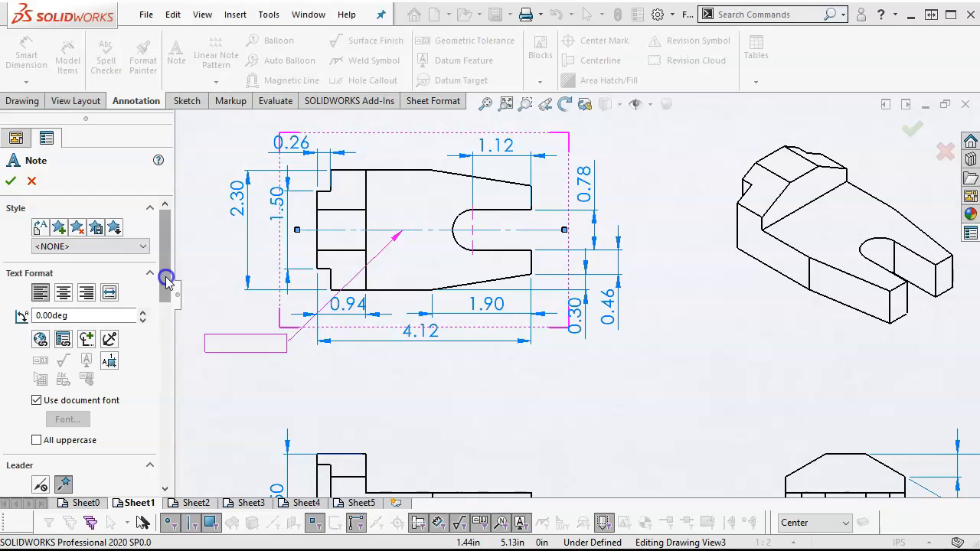
left_click_drag(163, 277, 163, 305)
left_click(38, 398)
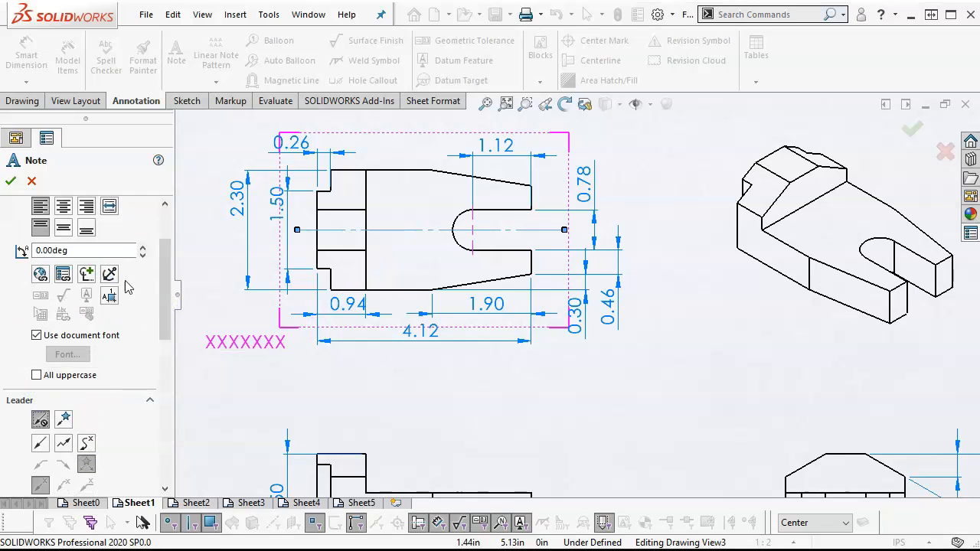
left_click(86, 274)
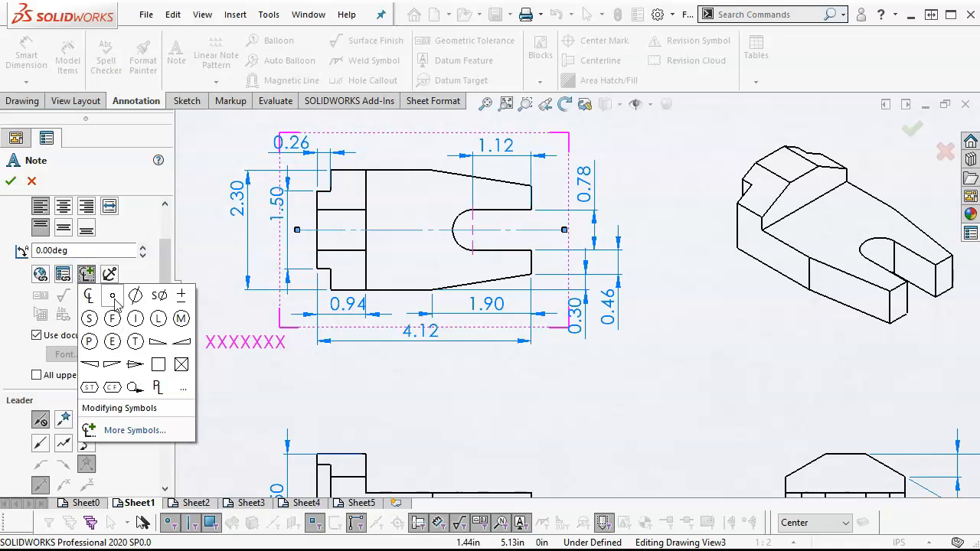
left_click(130, 430)
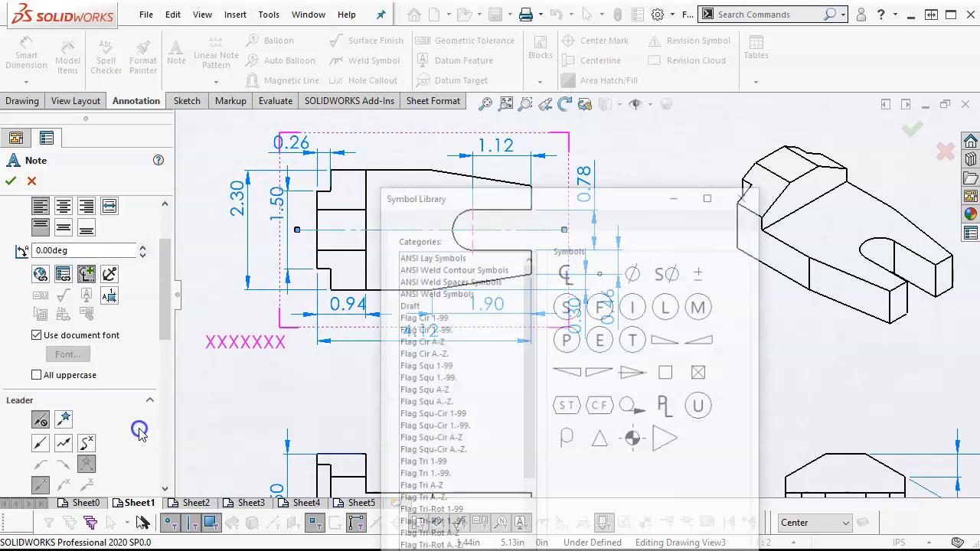
- Look through the symbol library's weld, draft, geometric tolerancing and modifying symbol categories, and discard the empty note
left_click(446, 255)
left_click(446, 267)
left_click(443, 279)
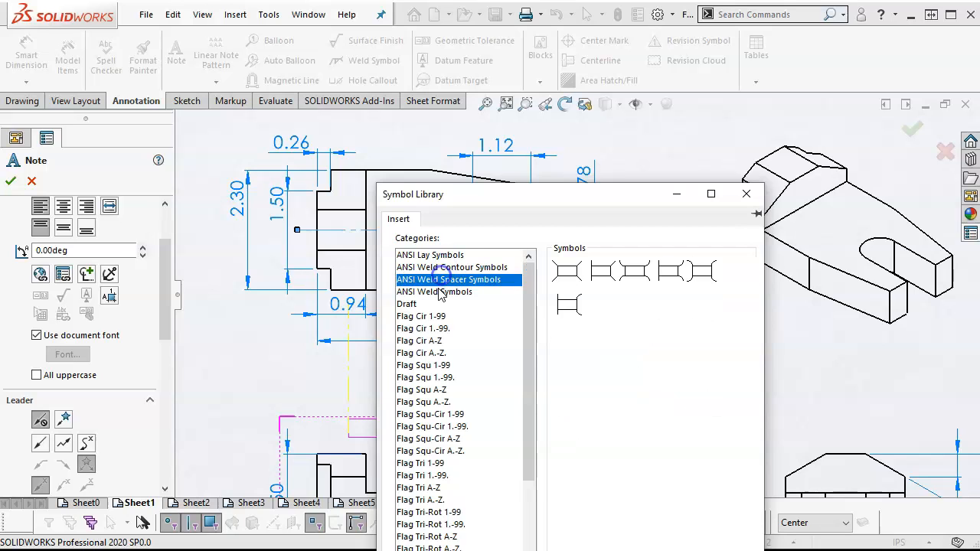
left_click(440, 292)
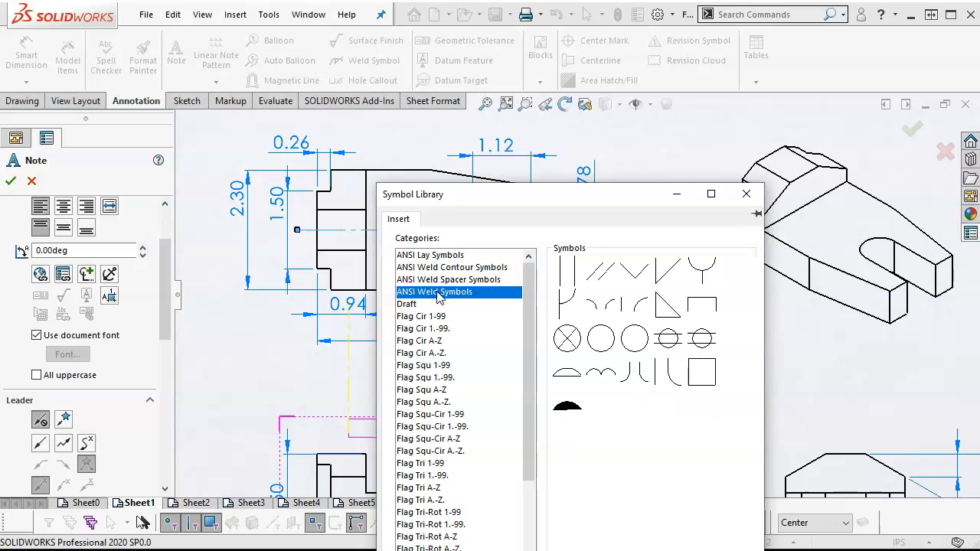
left_click(408, 305)
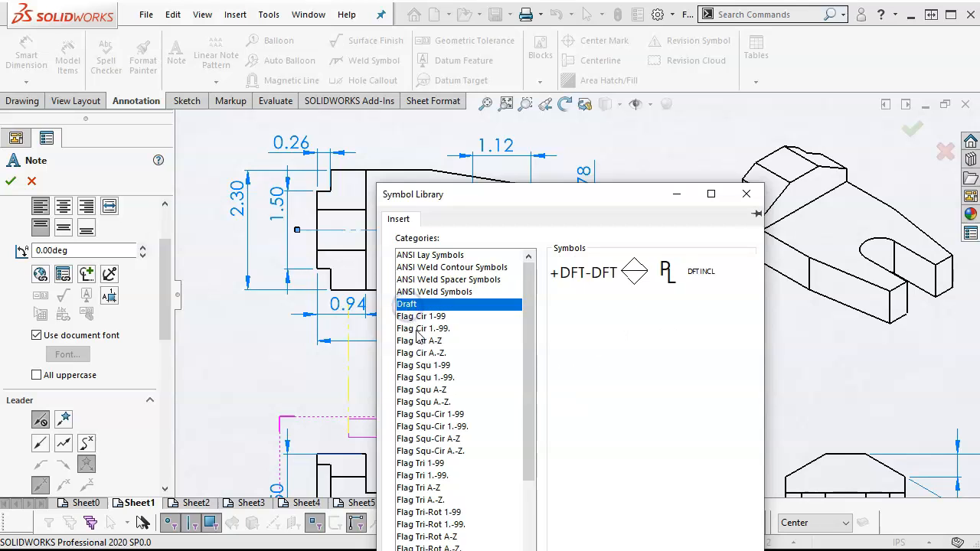
scroll(432, 355, "down", 4)
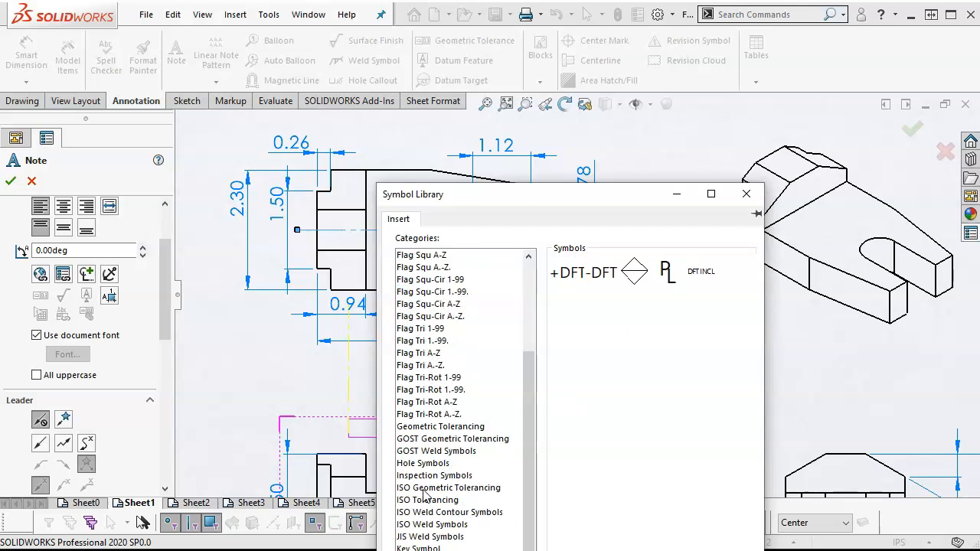
left_click(427, 428)
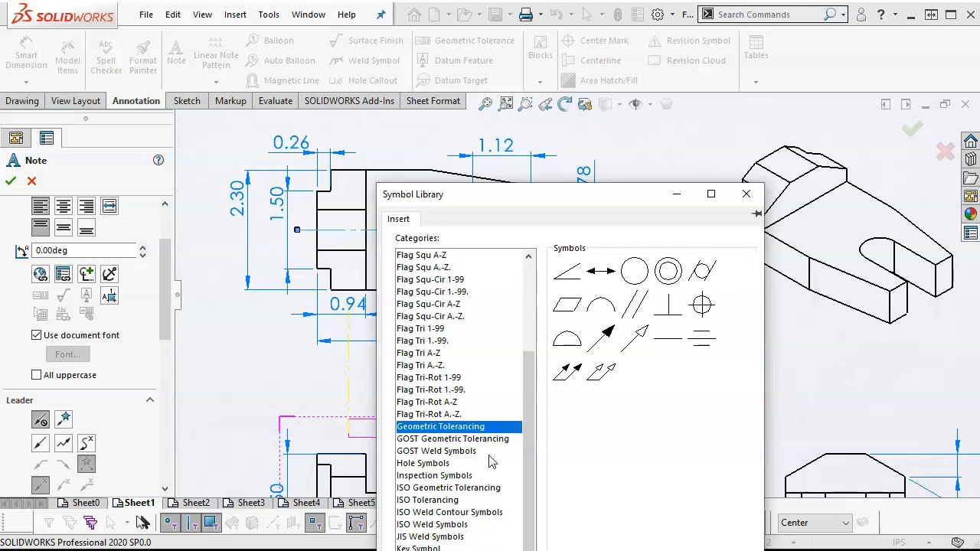
left_click(440, 550)
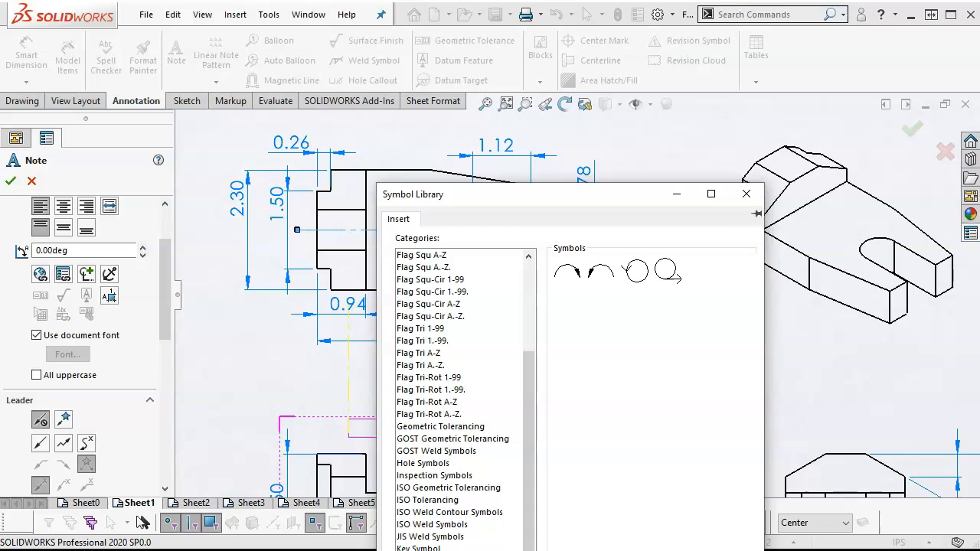
left_click(433, 550)
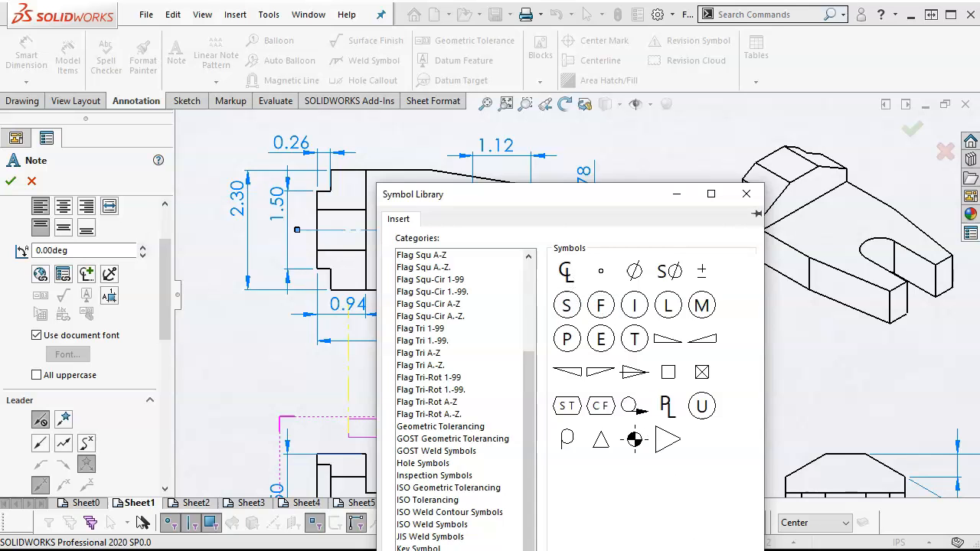
left_click(689, 550)
left_click(684, 332)
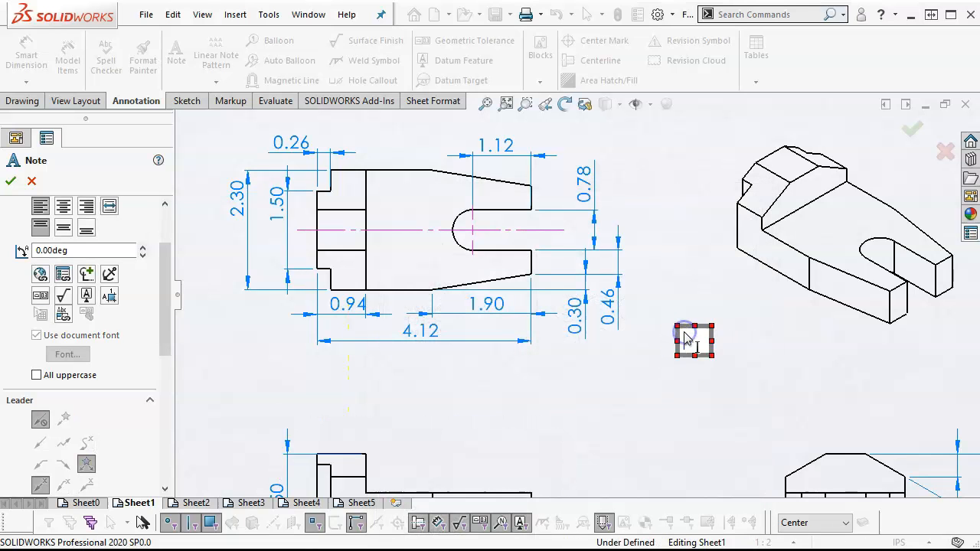
key("Escape")
key("f")
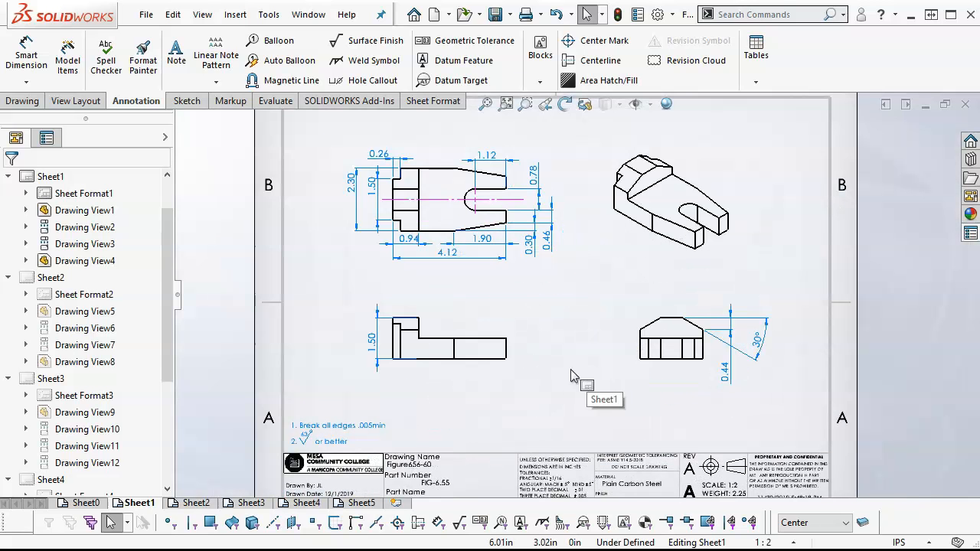
- Switch to Sheet2
left_click(175, 506)
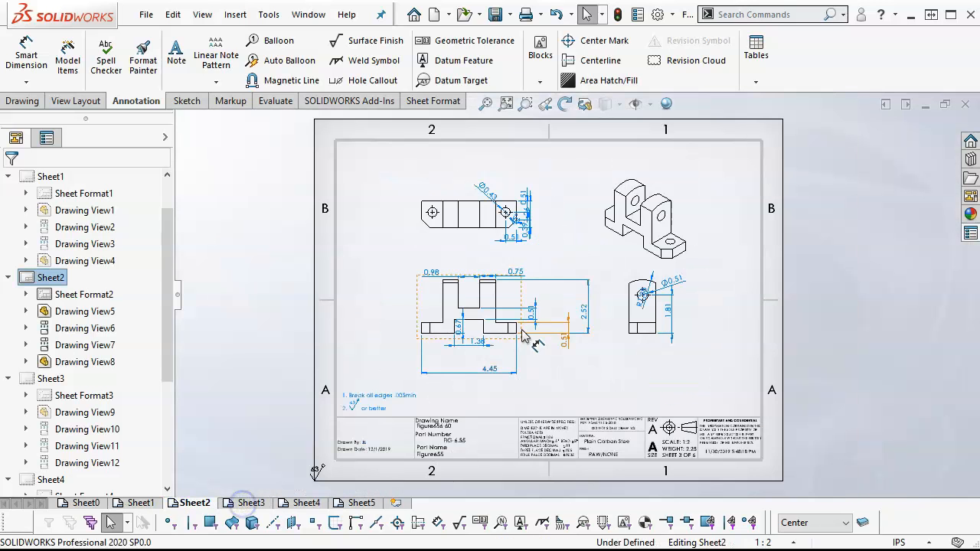
scroll(493, 312, "down", 3)
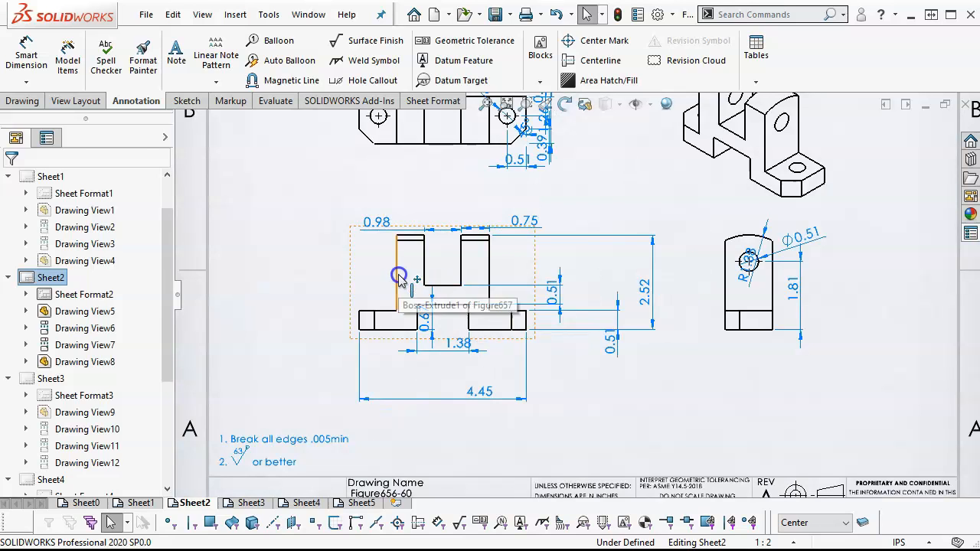
left_click(400, 274)
left_click(491, 271)
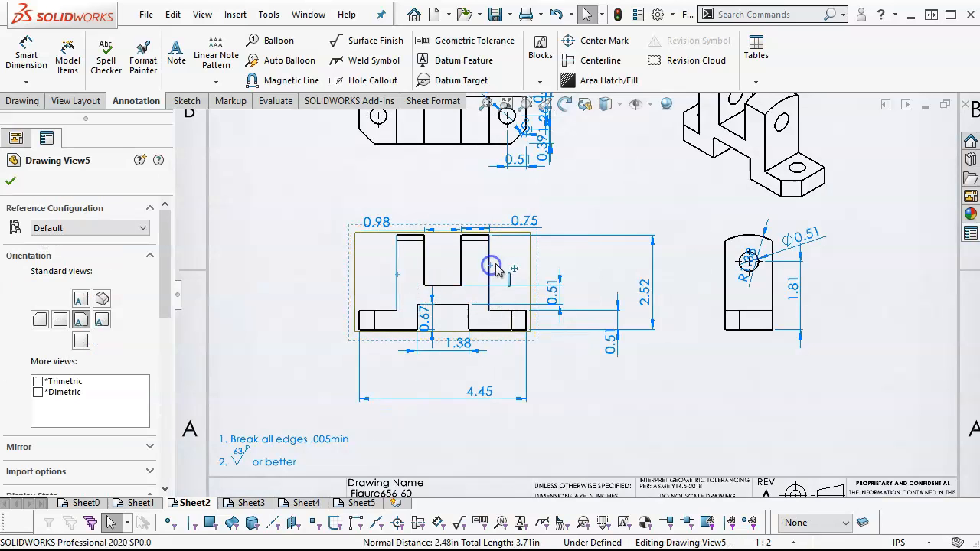
left_click(590, 59)
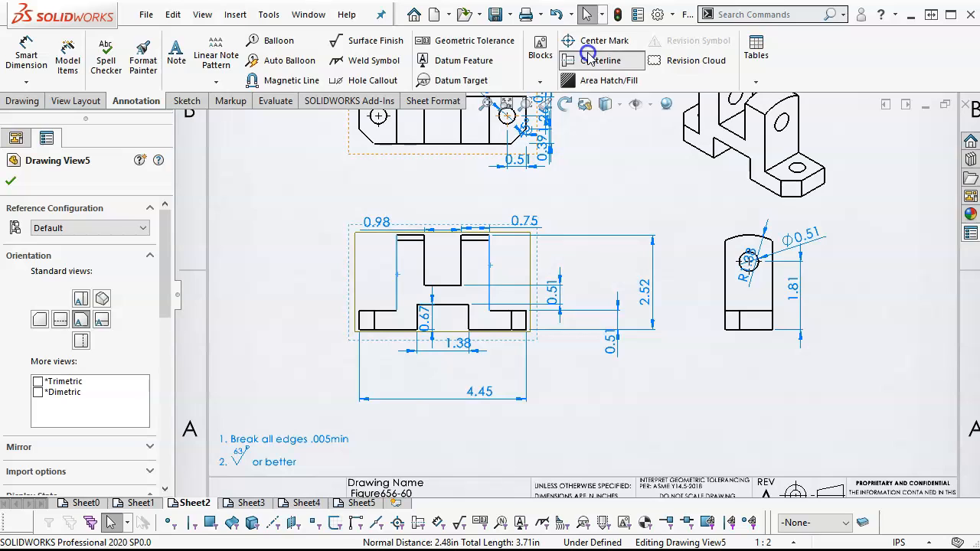
left_click(488, 265)
left_click(490, 268)
left_click(512, 272)
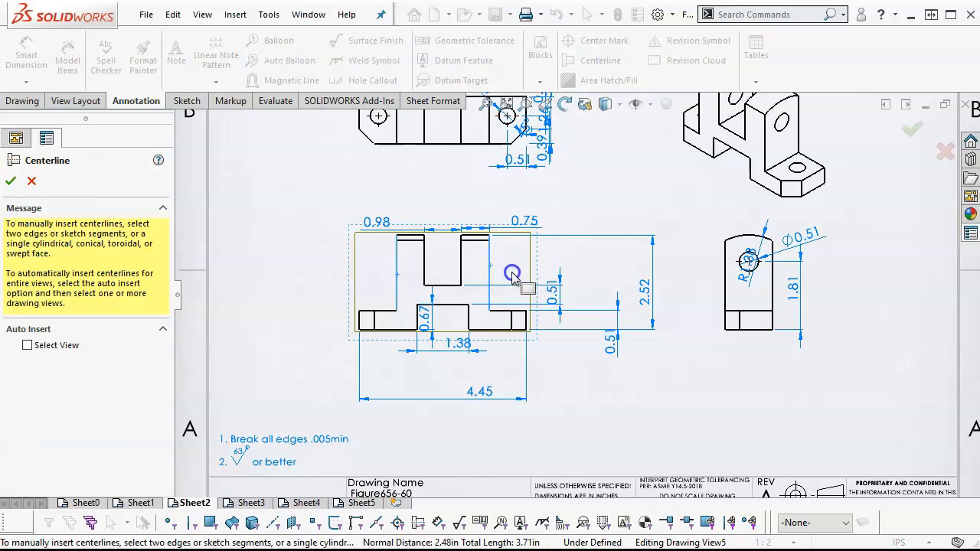
left_click(488, 272)
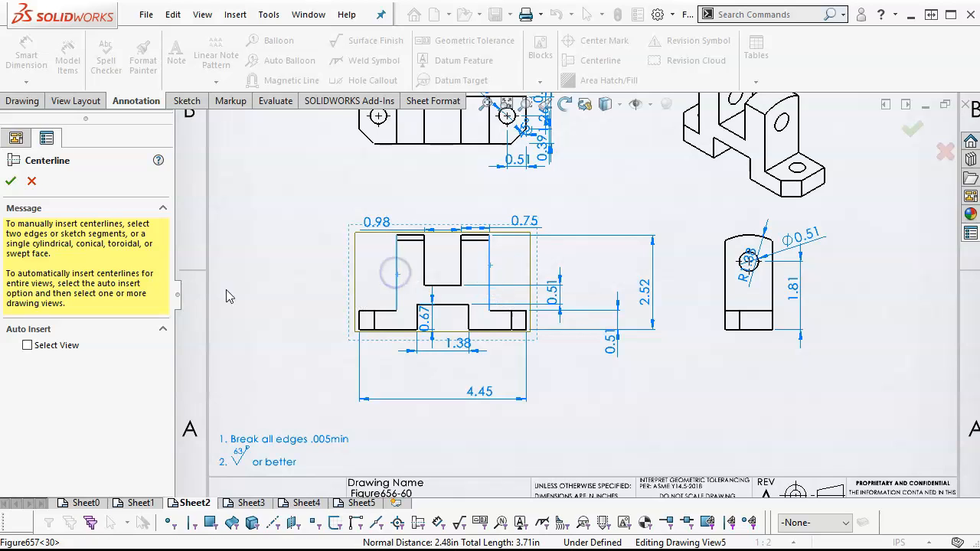
left_click(31, 180)
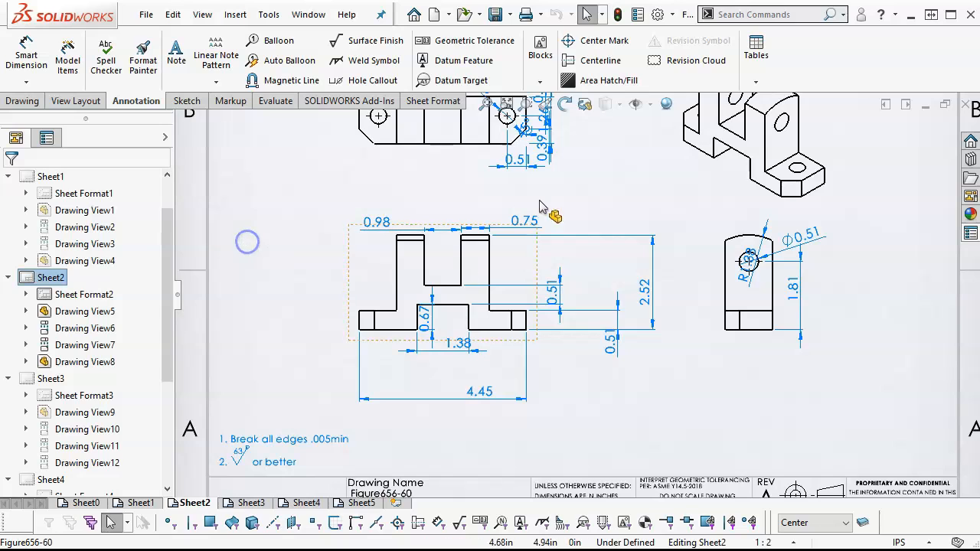
- Add a vertical centerline between the outer edges of the two uprights in Sheet2's front view and extend it below the base
left_click(593, 61)
left_click(396, 267)
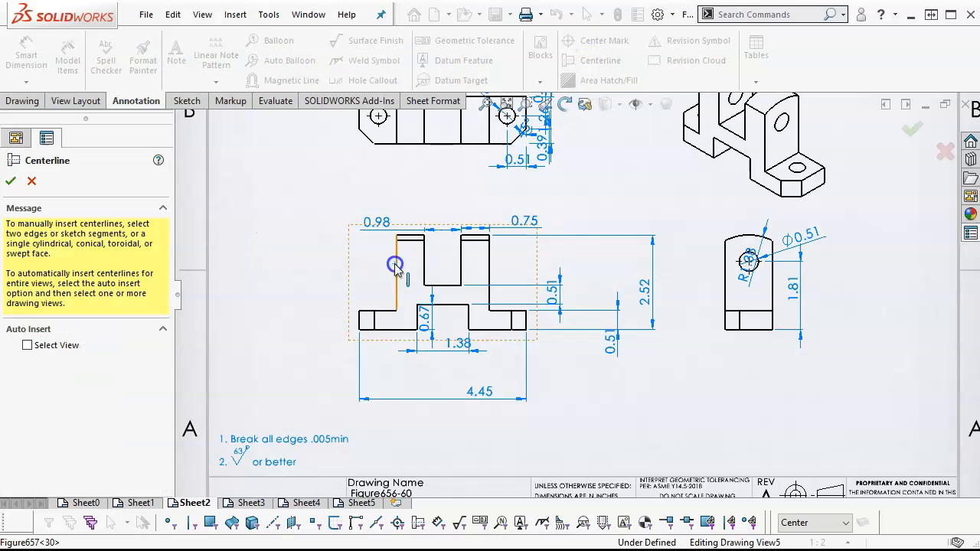
left_click(489, 269)
left_click_drag(443, 316, 441, 339)
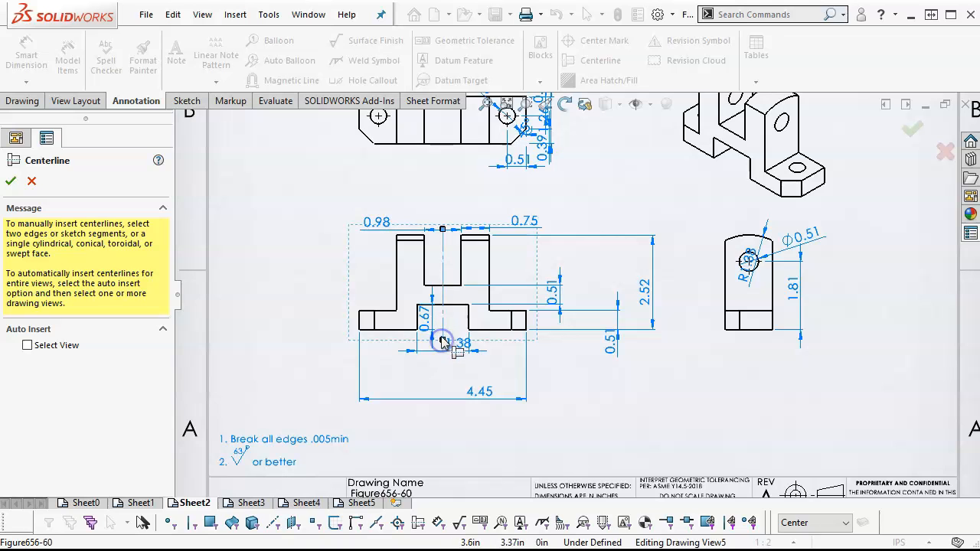
left_click(460, 198)
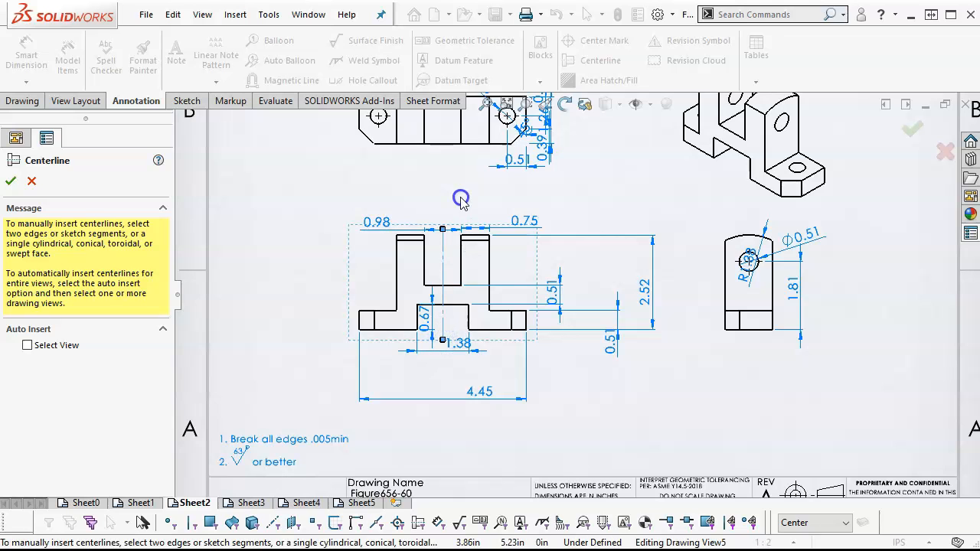
left_click(15, 181)
- Assign the center mark of the 0.51 diameter hole in Sheet2's side view to the Center layer
scroll(745, 311, "down", 5)
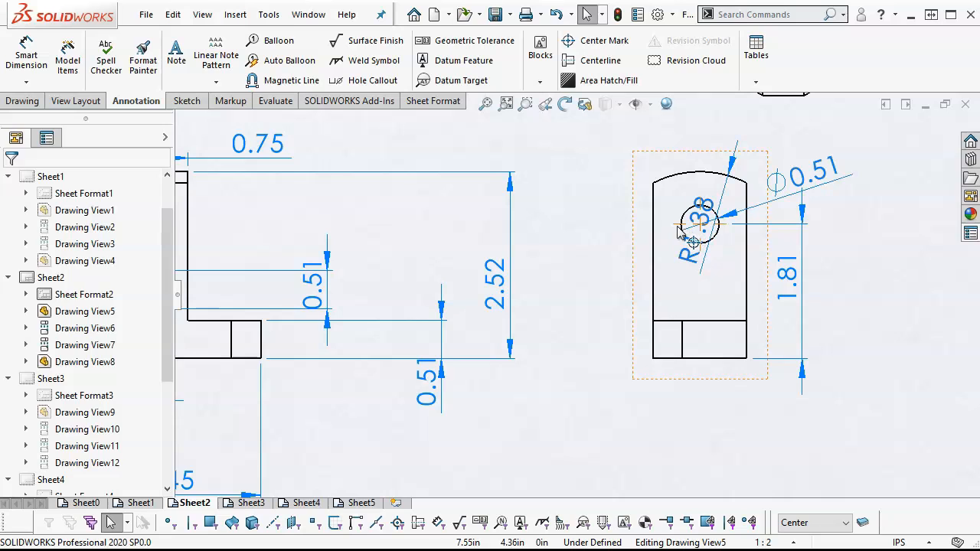
left_click(677, 227)
left_click(827, 522)
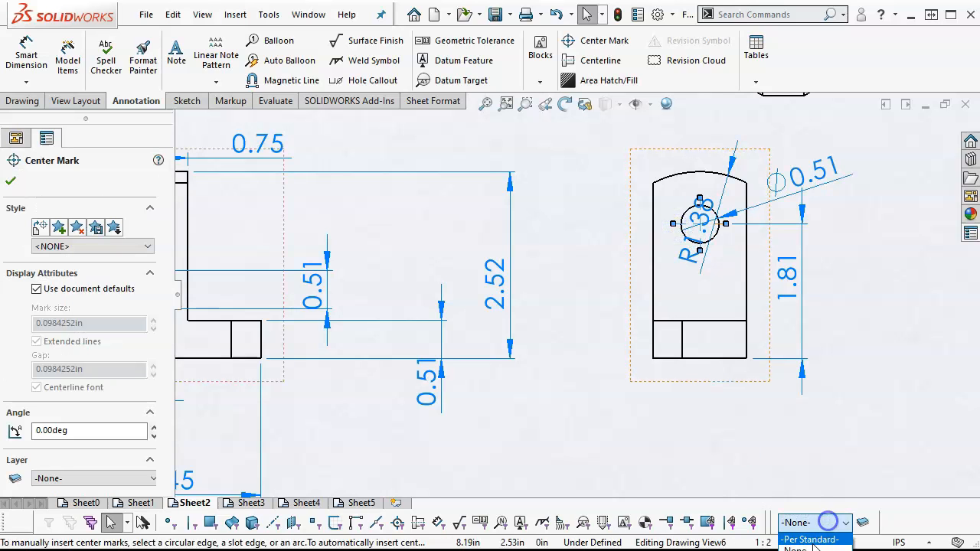
left_click(800, 549)
left_click(777, 414)
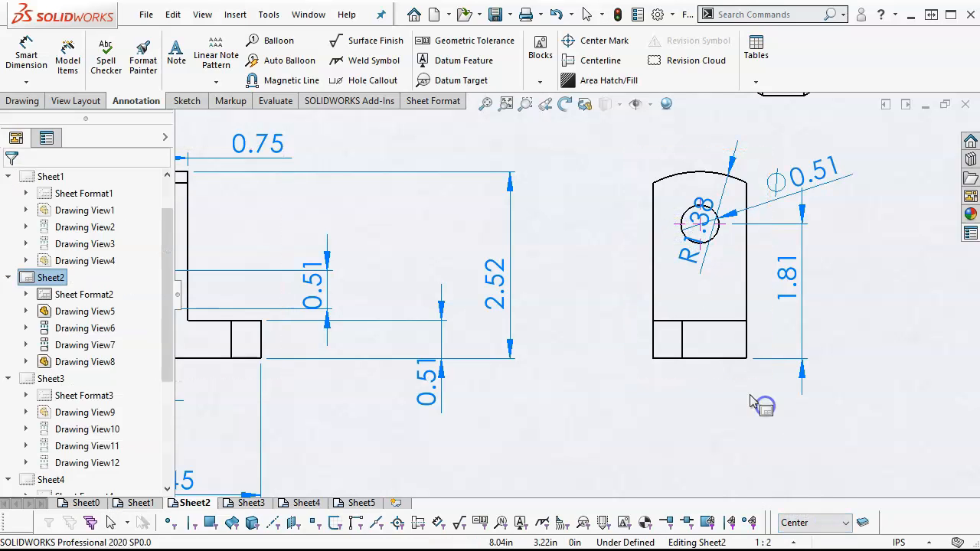
- Move the center marks of both holes in Sheet2's top view to the Center layer
scroll(712, 298, "up", 7)
scroll(452, 203, "up", 3)
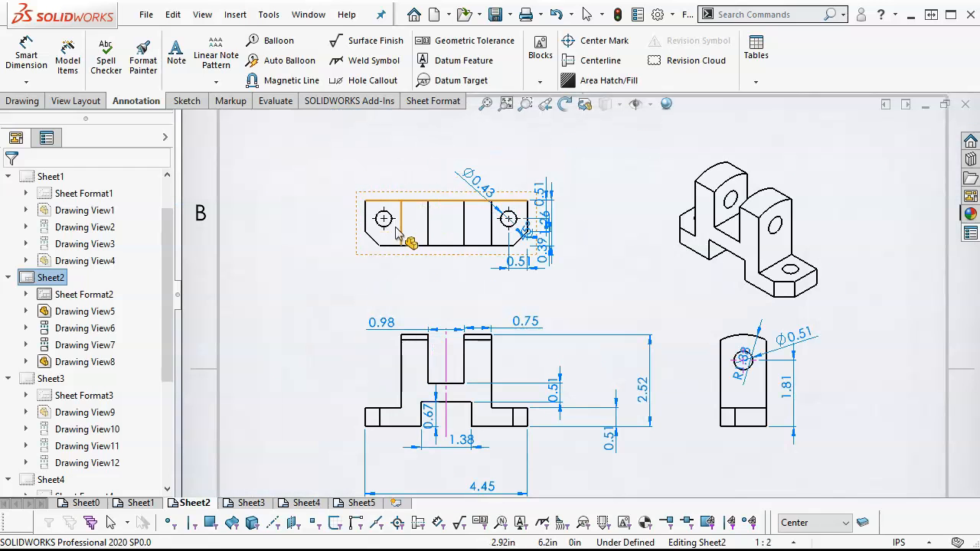
left_click(406, 194)
scroll(498, 221, "up", 3)
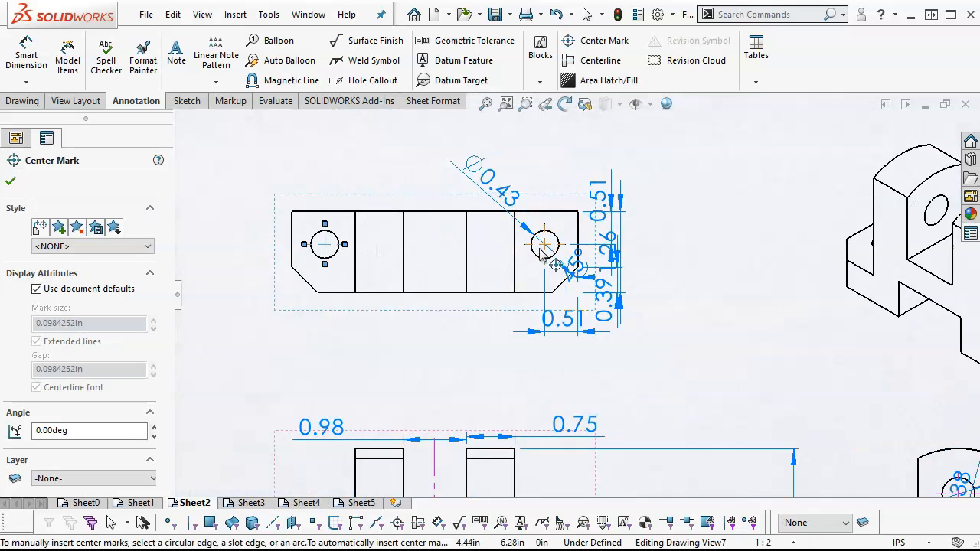
left_click(833, 524)
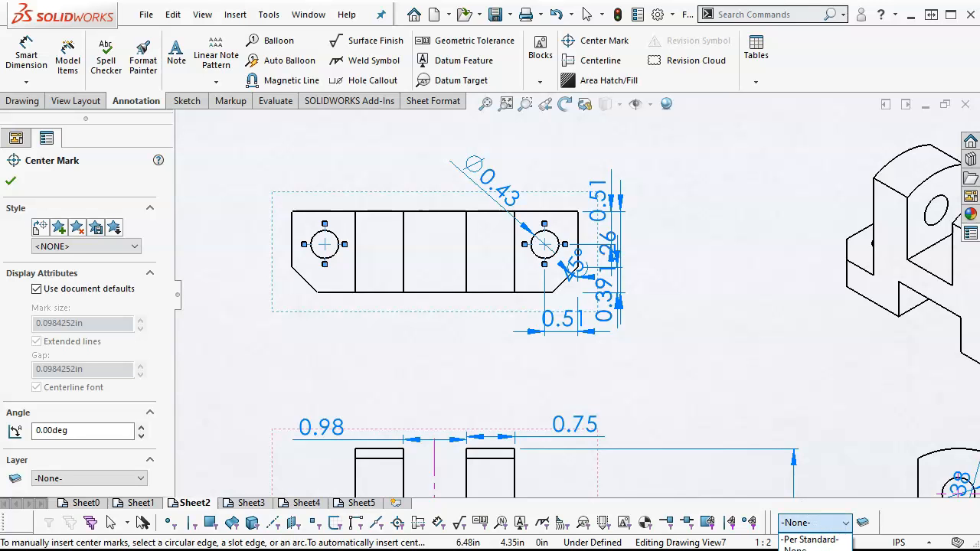
left_click(799, 550)
left_click(723, 366)
scroll(718, 356, "up", 8)
scroll(722, 400, "down", 3)
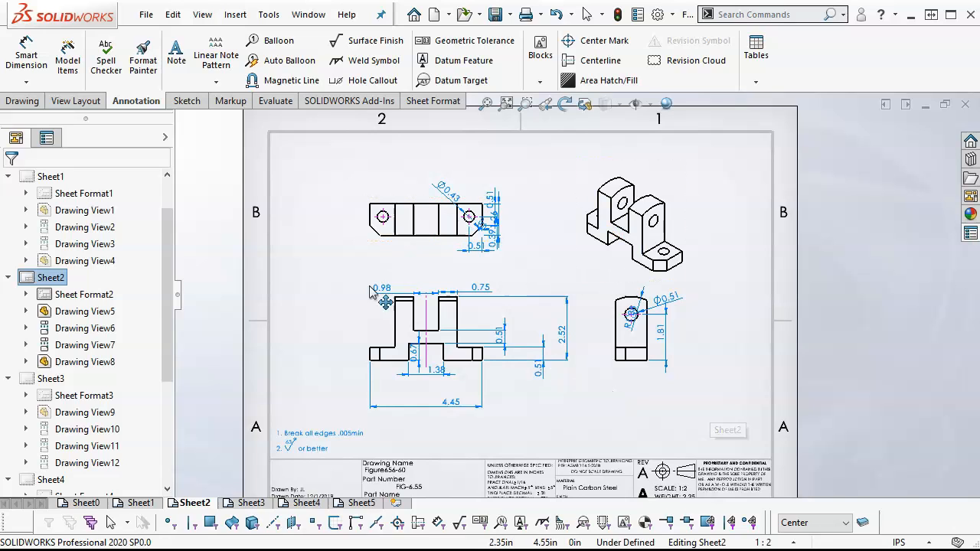
- Put the hole's center mark in Sheet3's side view on the Center layer
left_click(250, 502)
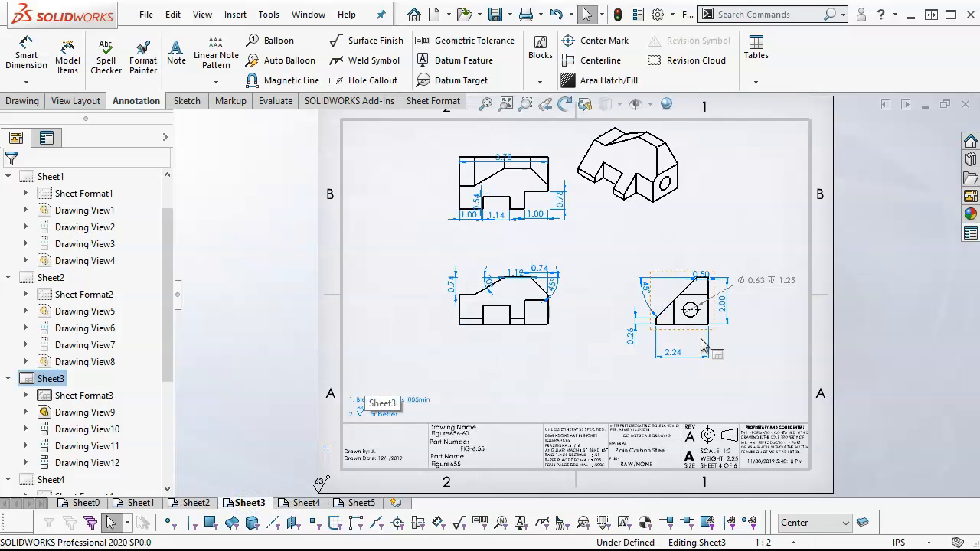
scroll(702, 346, "down", 2)
left_click(690, 310)
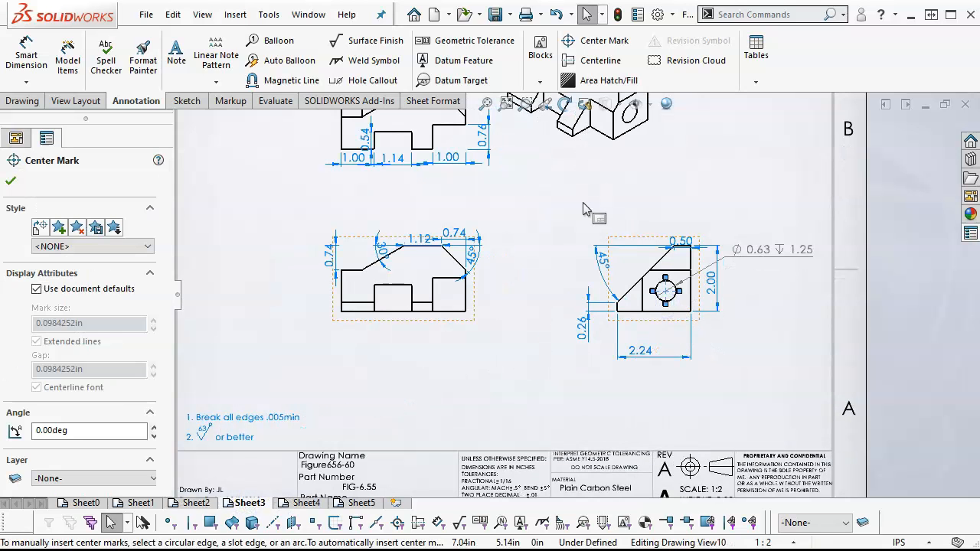
left_click(814, 523)
left_click(796, 545)
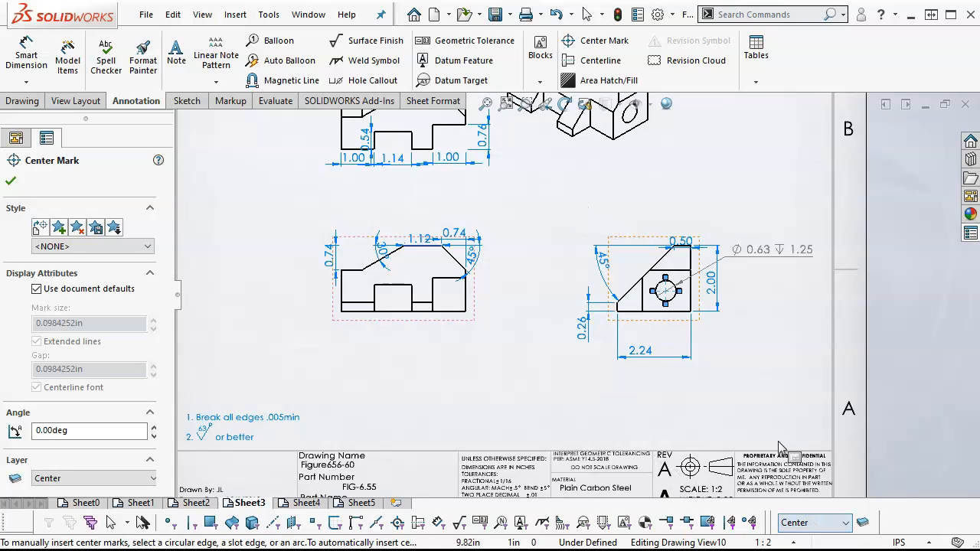
- Assign the diameter and depth callout of the hole in Sheet3's side view to the Dims layer
left_click(779, 253)
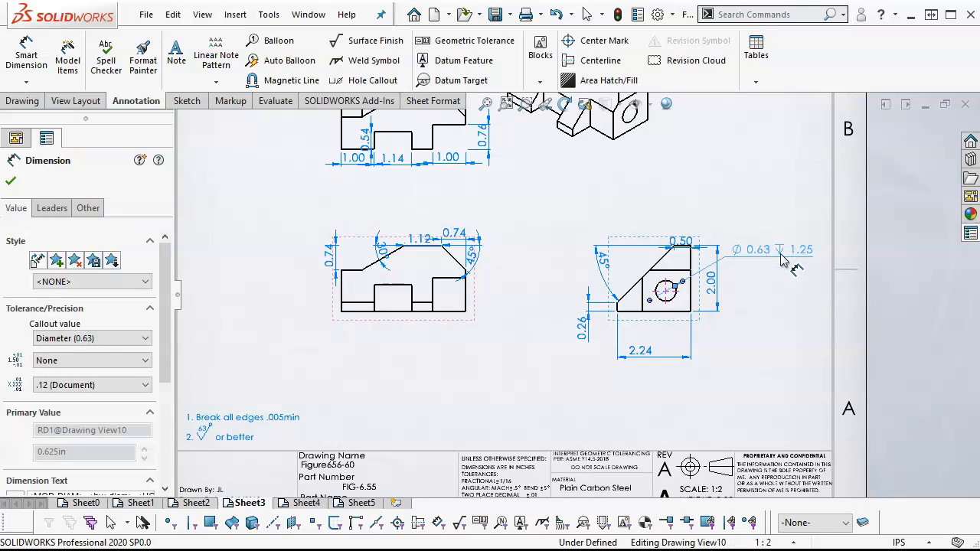
left_click(812, 522)
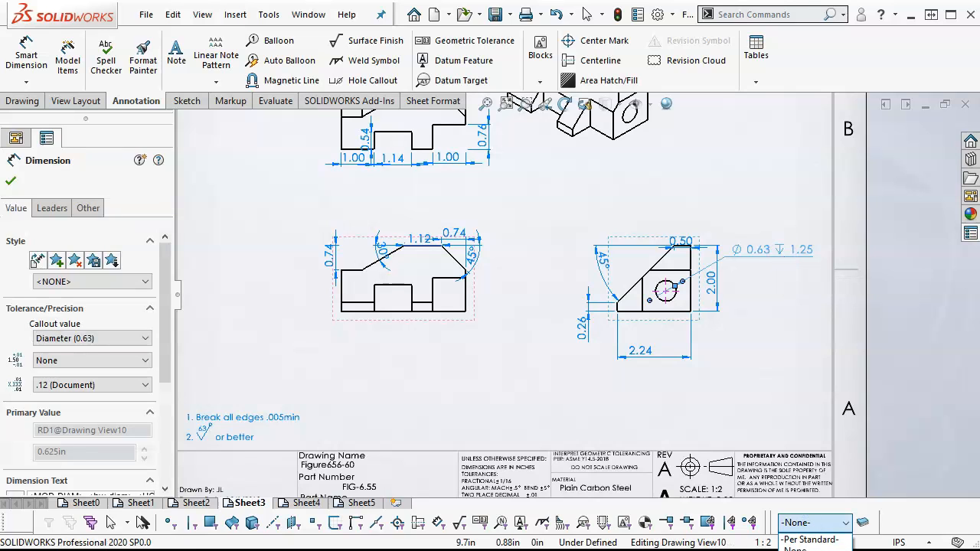
left_click(798, 548)
left_click(726, 363)
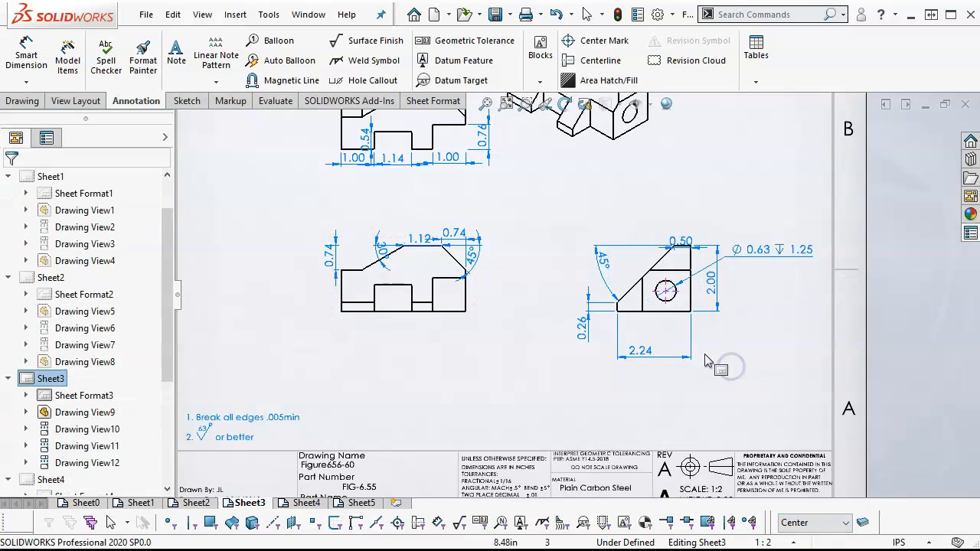
scroll(575, 299, "up", 2)
scroll(575, 244, "down", 1)
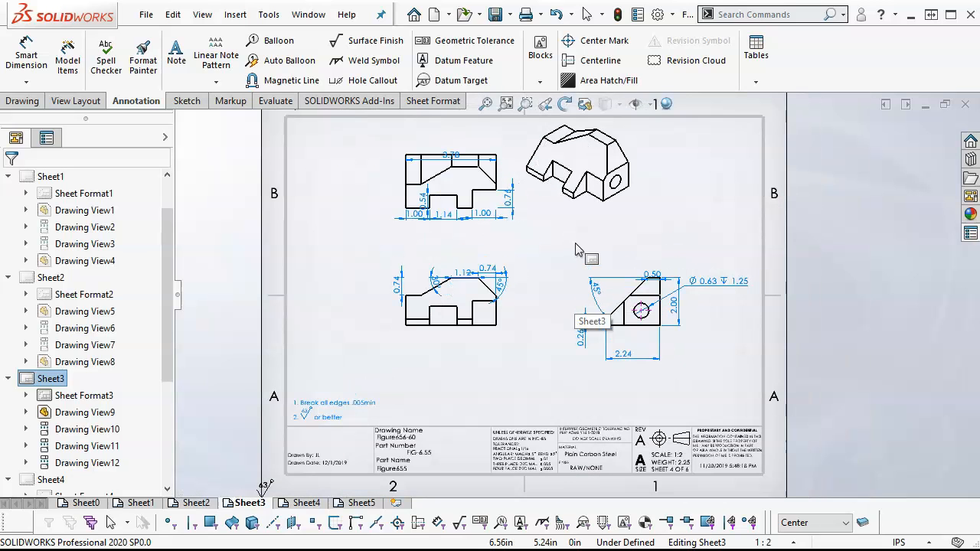
- Put the center marks of both slots in Sheet4's top view on the Center layer
left_click(303, 503)
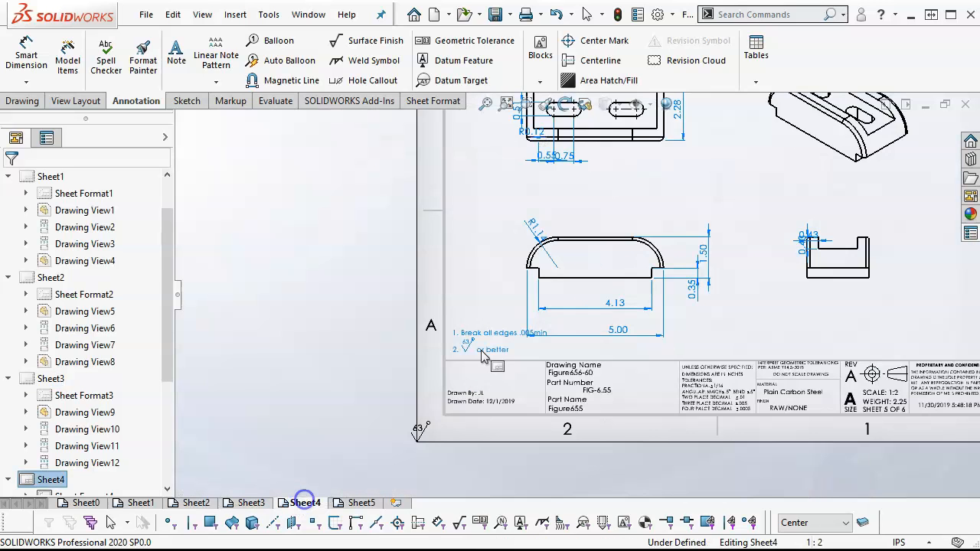
scroll(678, 172, "down", 2)
scroll(587, 172, "down", 3)
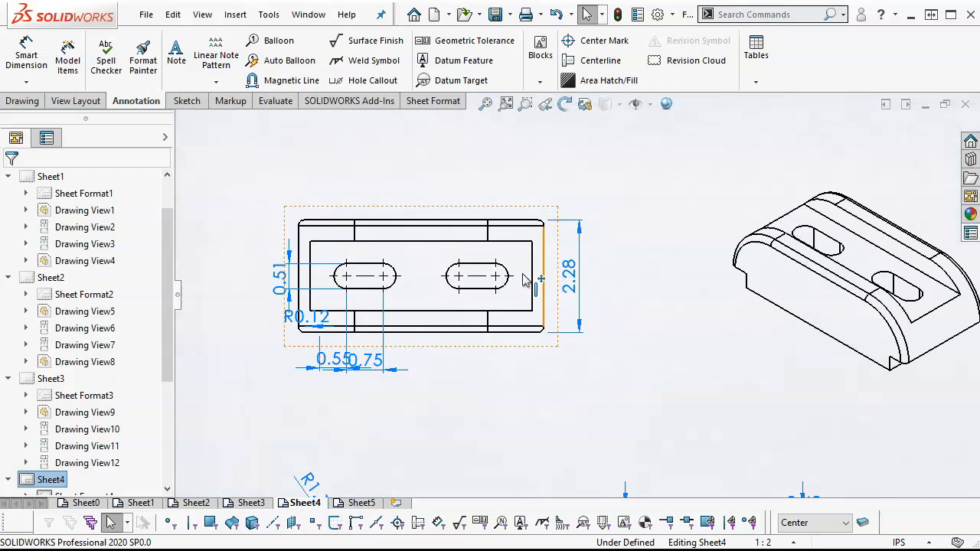
left_click(347, 277)
left_click(494, 277, "ctrl")
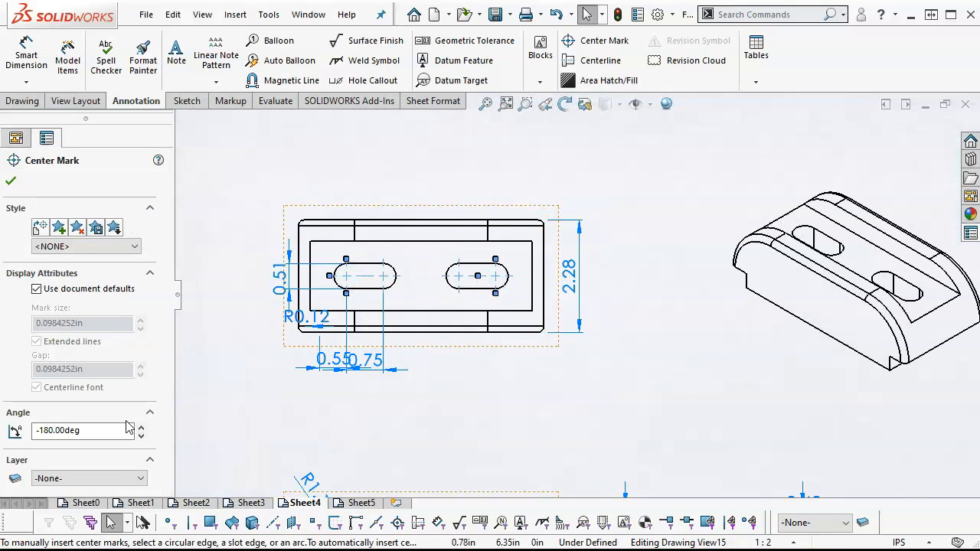
left_click(111, 477)
left_click(76, 520)
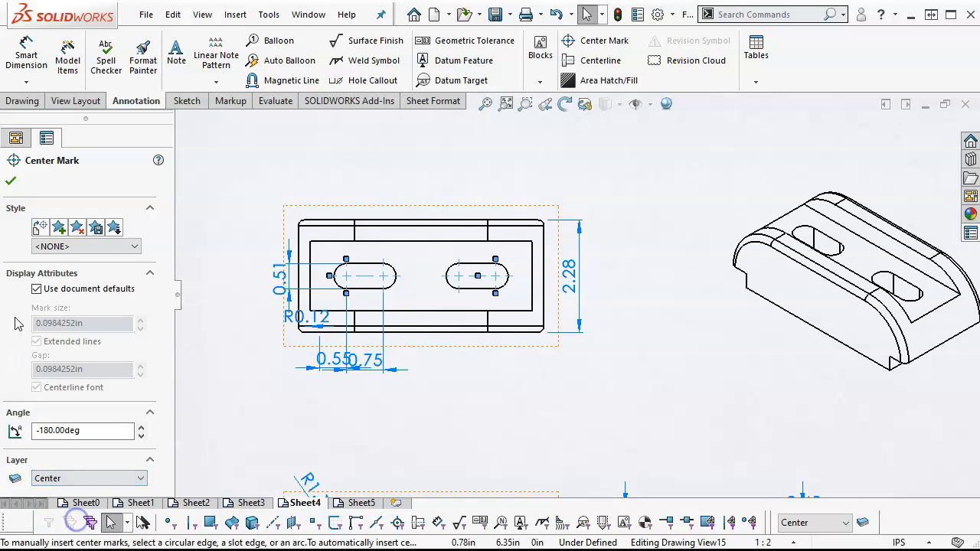
left_click(10, 181)
left_click(466, 383)
- Reposition the two 0.43 dimensions in Sheet4's side view, the horizontal one above the outline and the vertical one beside it
scroll(516, 405, "up", 5)
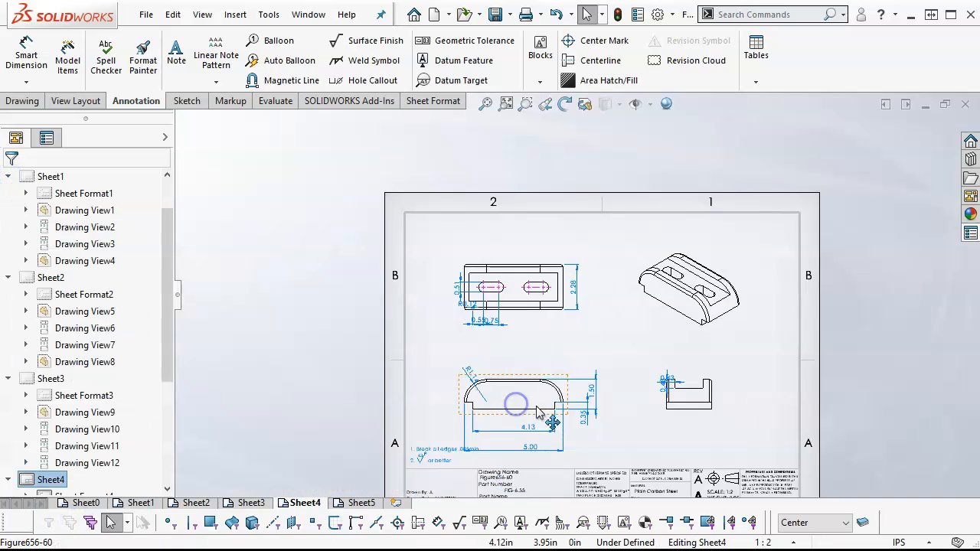
scroll(612, 395, "down", 3)
scroll(613, 317, "down", 1)
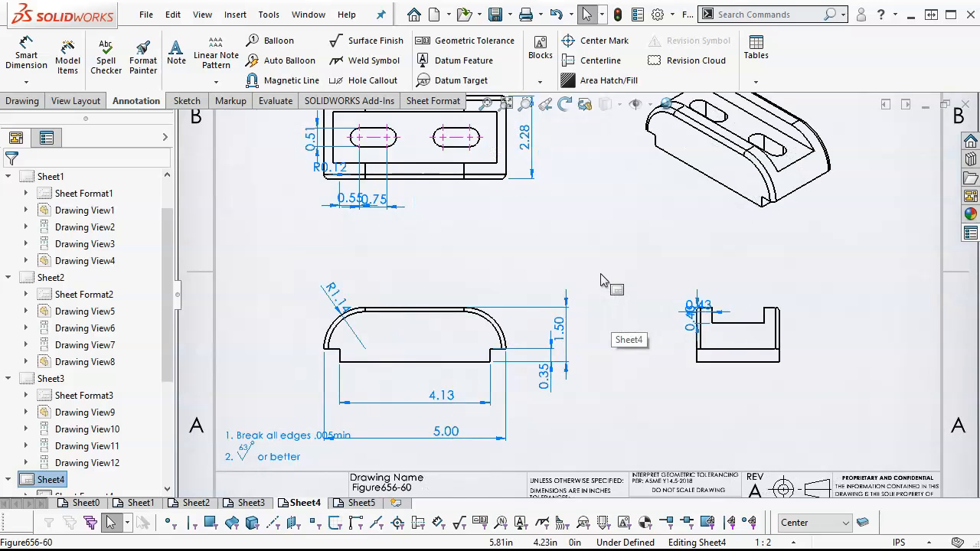
scroll(600, 280, "up", 3)
scroll(735, 367, "down", 5)
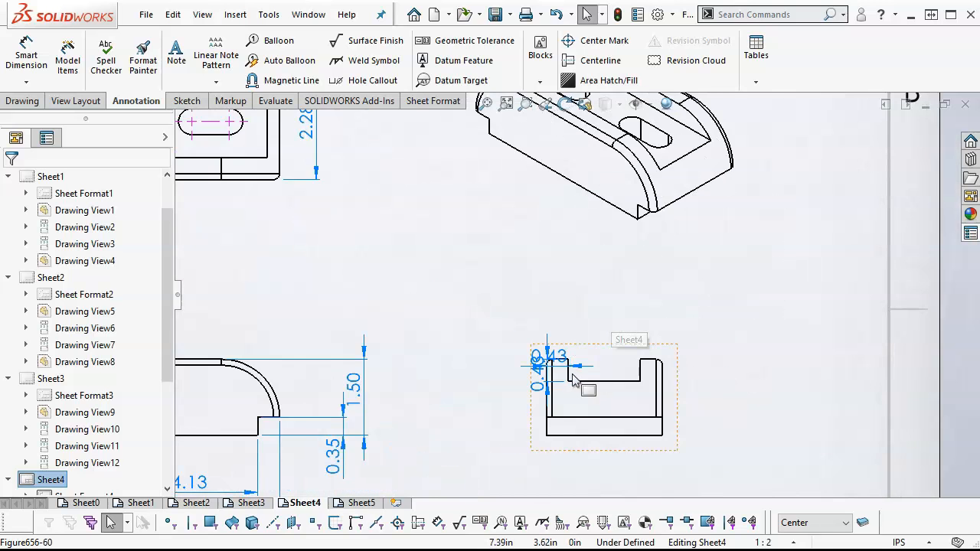
scroll(551, 371, "down", 3)
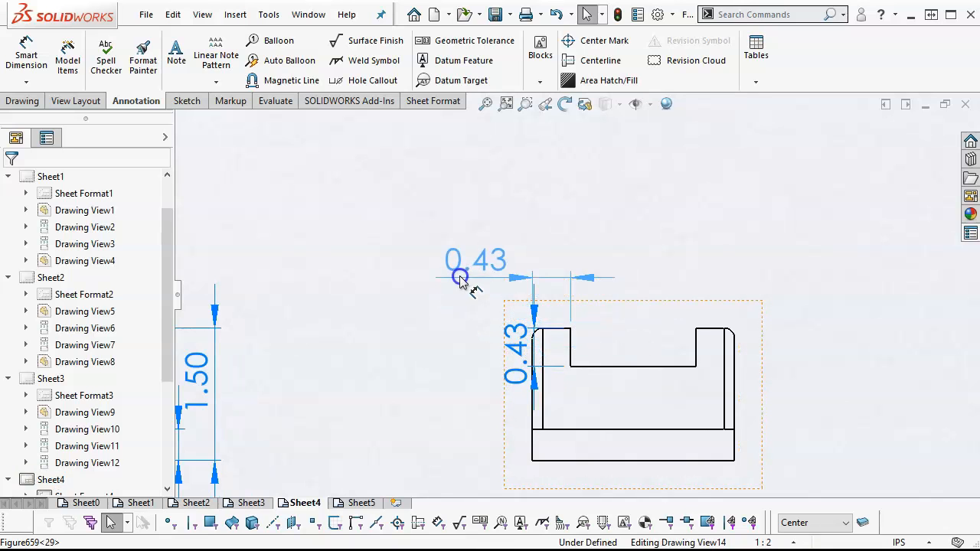
left_click(459, 279)
left_click_drag(517, 352, 439, 434)
left_click(382, 179)
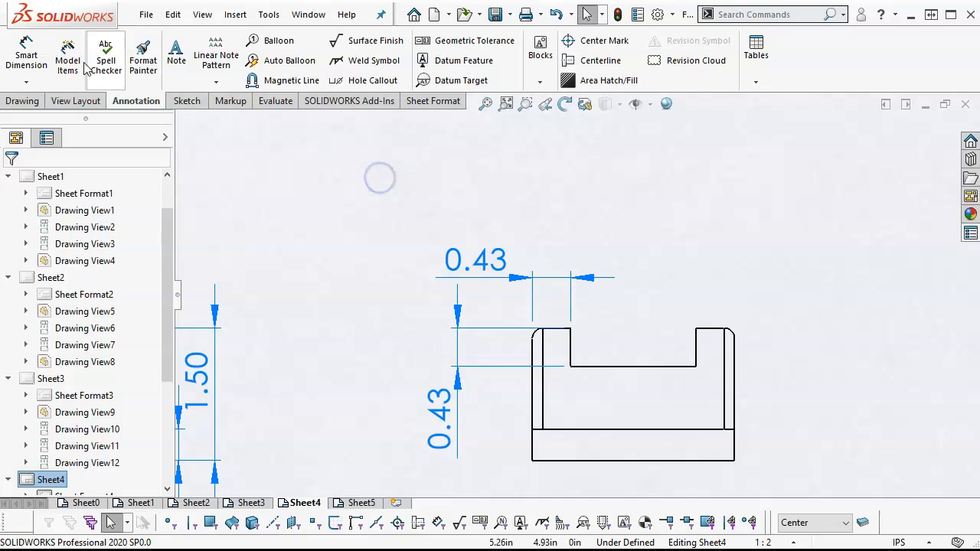
- Add a radius dimension to the rounded upper right corner in Sheet4's side view, with Dims as the current layer
left_click(26, 55)
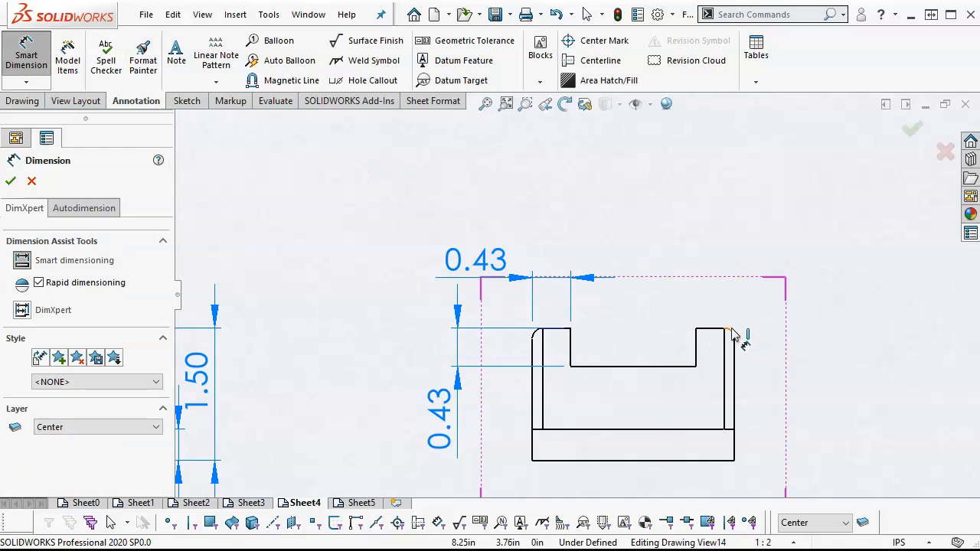
left_click(845, 523)
left_click(798, 549)
left_click(735, 342)
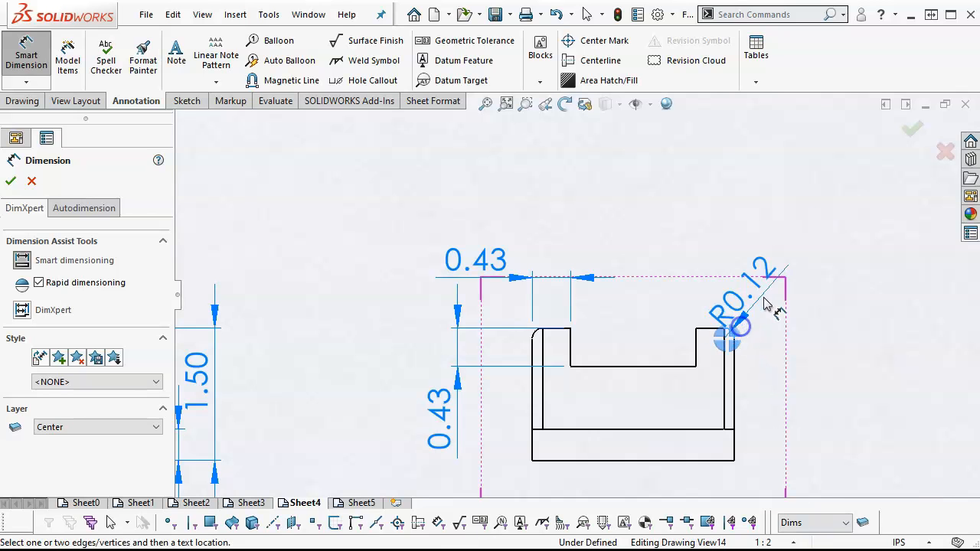
left_click(796, 254)
left_click(653, 214)
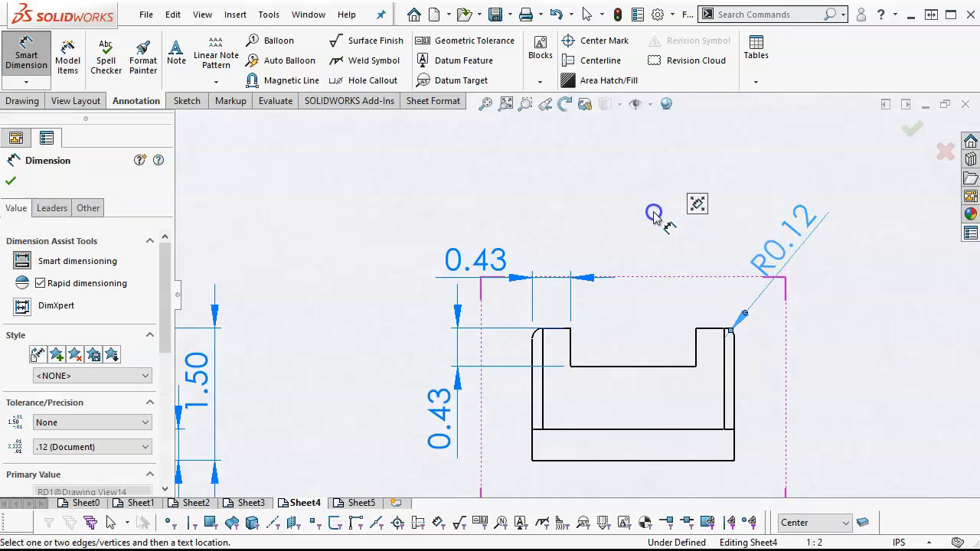
left_click(653, 214)
scroll(652, 213, "up", 5)
scroll(493, 250, "up", 2)
scroll(489, 250, "down", 1)
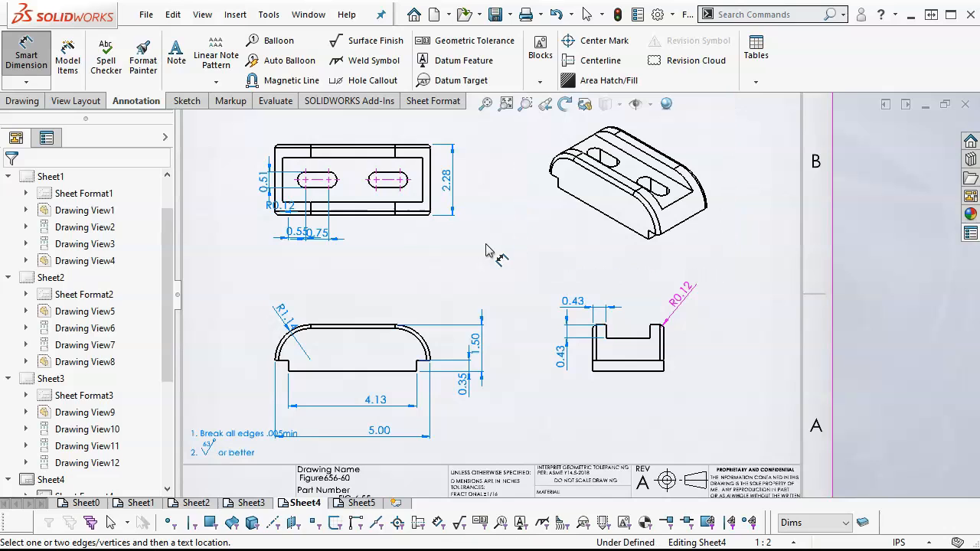
right_click(492, 230)
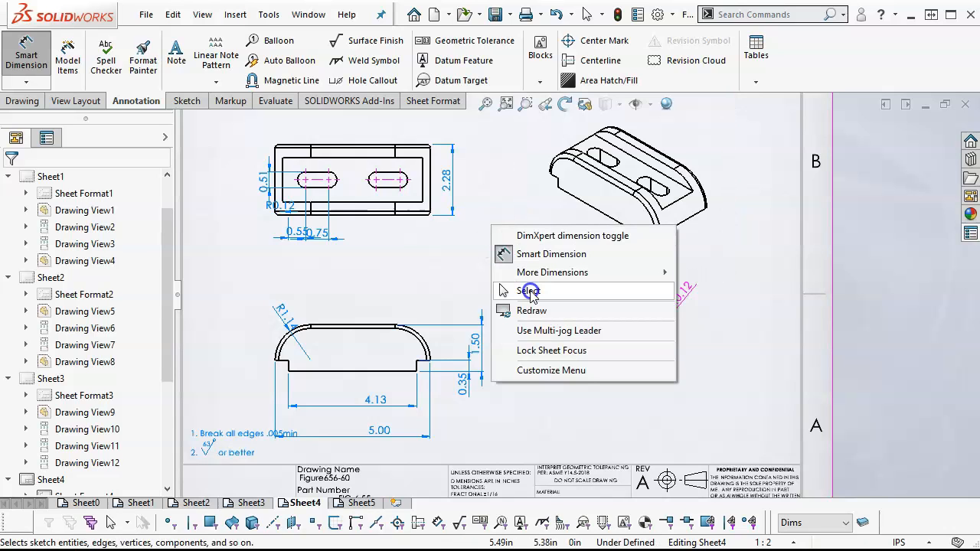
left_click(505, 291)
- Move Sheet4's front view up and slightly to the right so its dimensions clear the general notes
left_click_drag(395, 312, 410, 284)
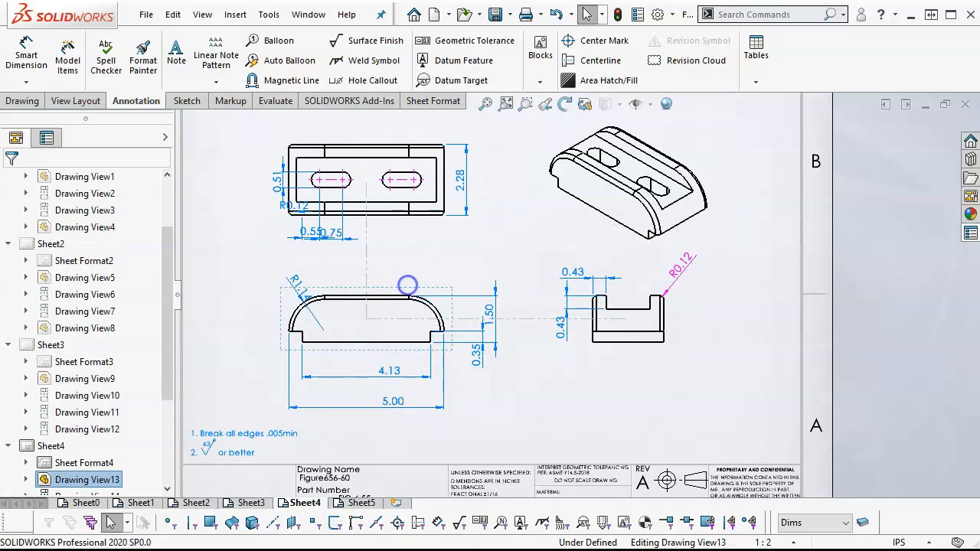
left_click(663, 402)
scroll(659, 375, "up", 3)
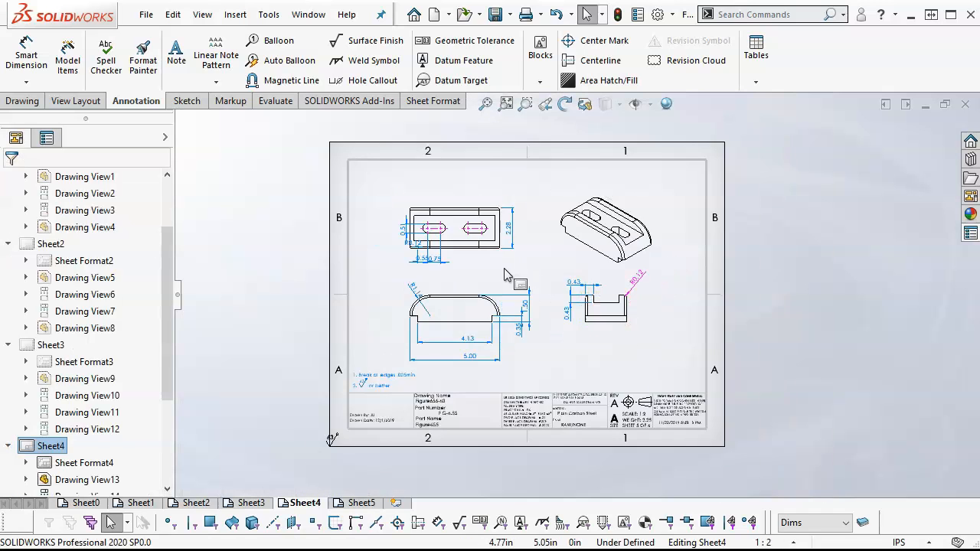
scroll(503, 270, "down", 1)
scroll(559, 242, "down", 1)
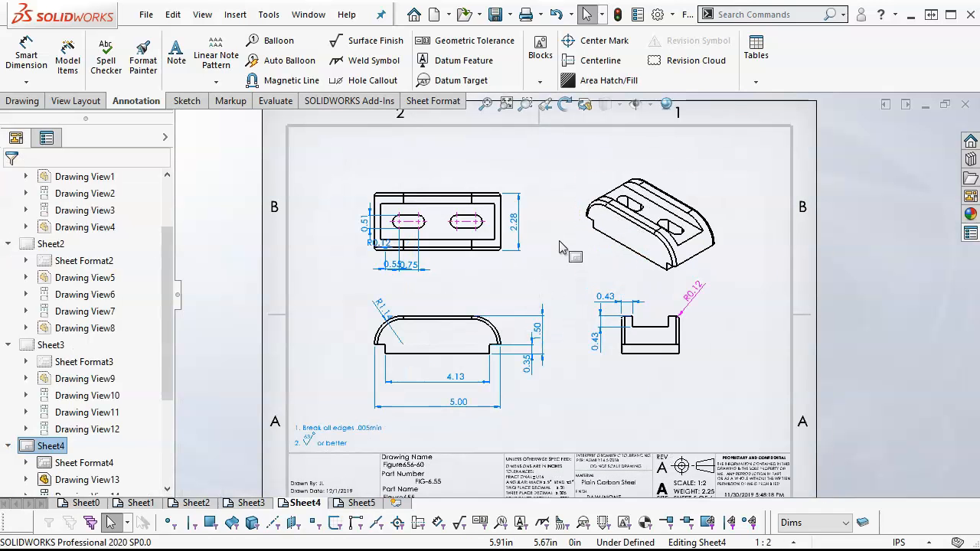
- Open Sheet5 and show the entire sheet
left_click(354, 503)
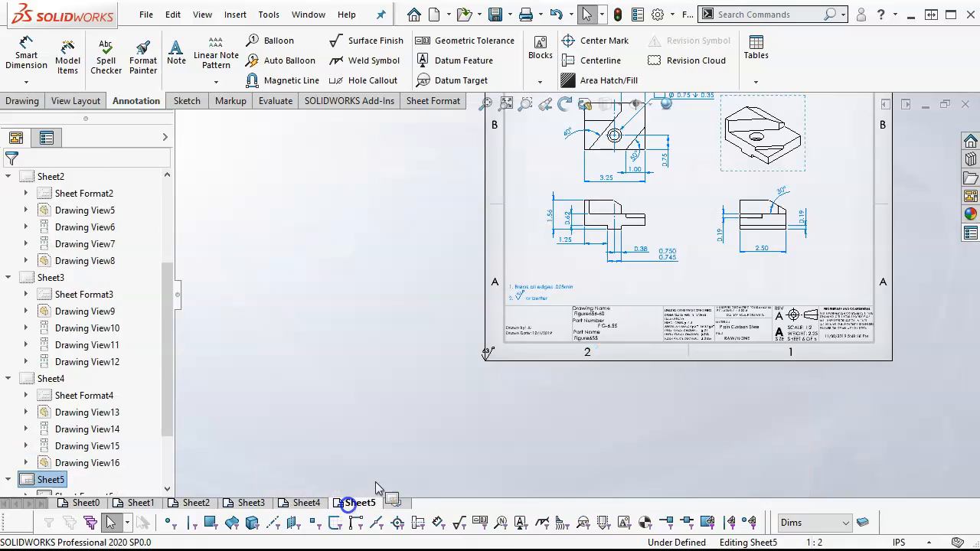
left_click(485, 105)
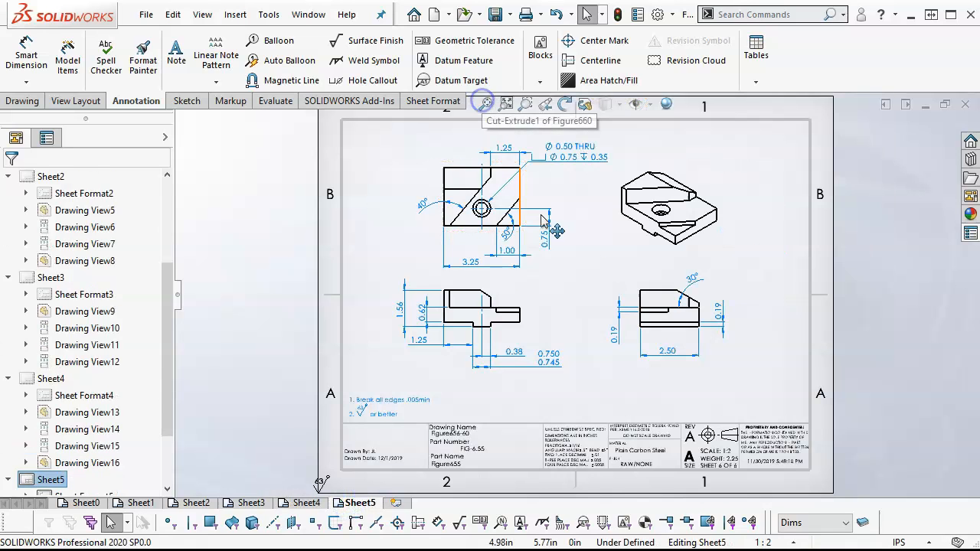